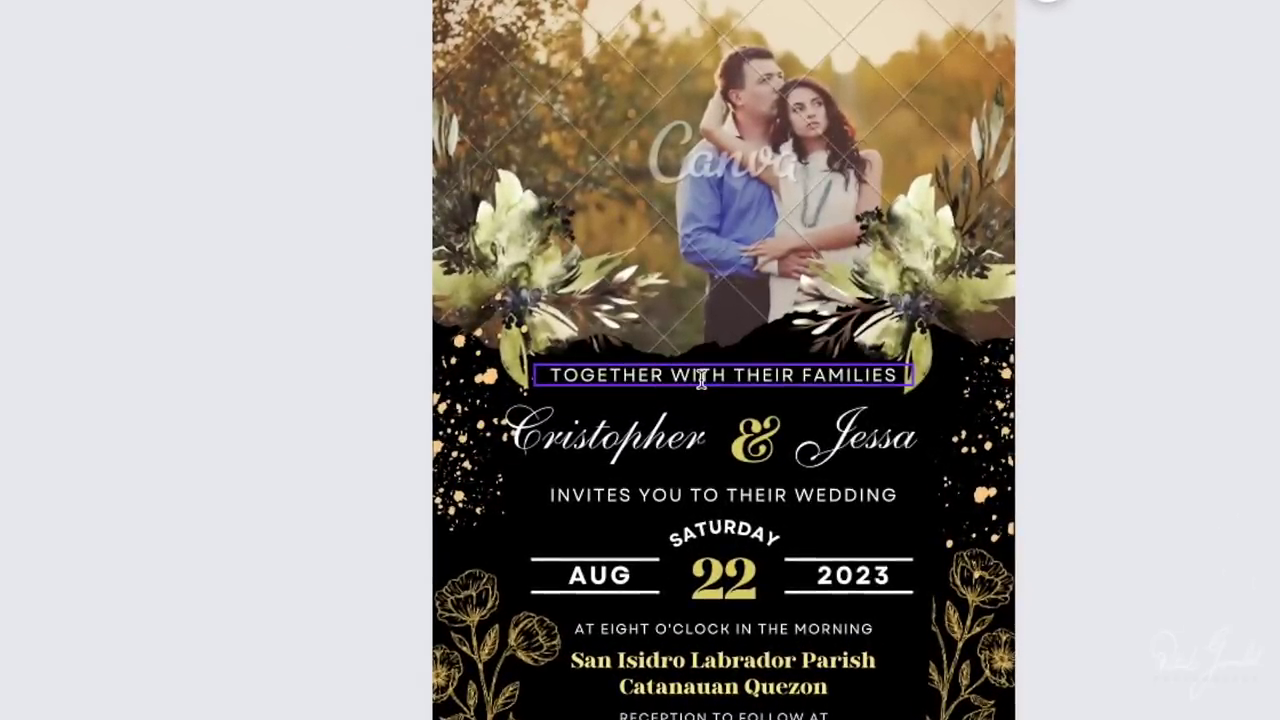
Step: Try Anonymous Pro and Anton on the family heading, then settle on Bukhari Script
{"action": "left_click", "coordinate": [701, 378]}
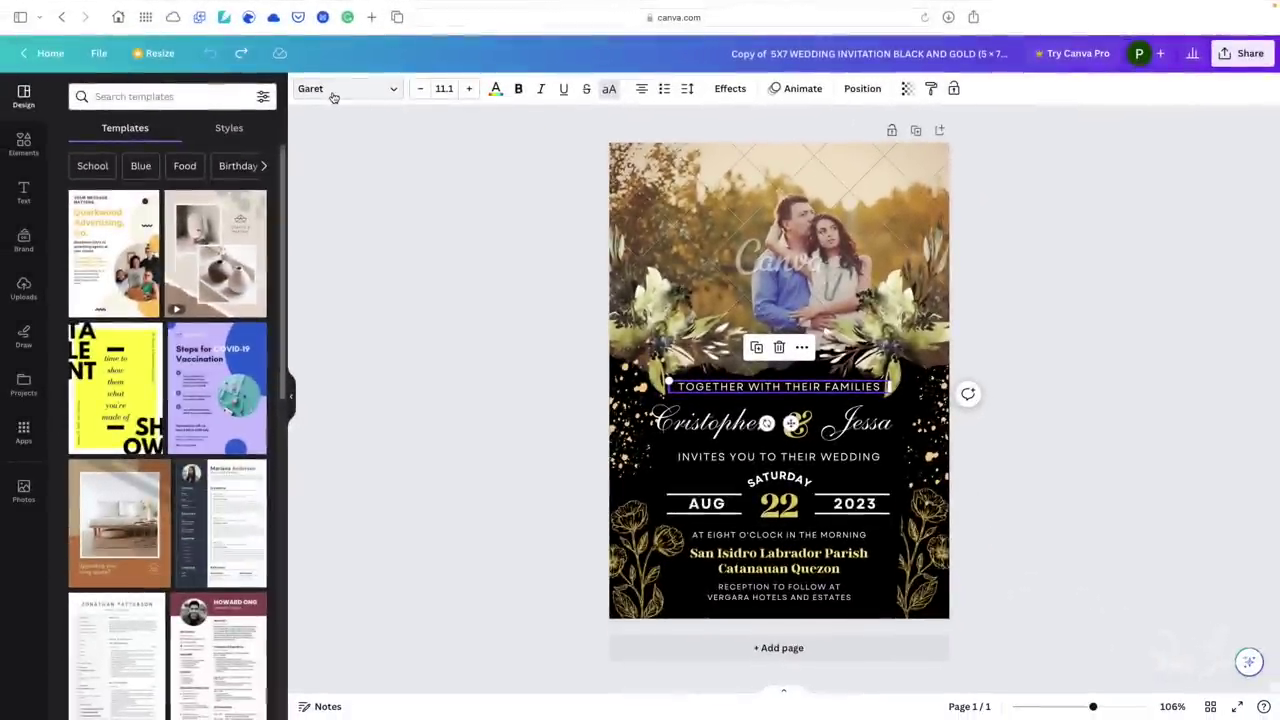
{"action": "left_click", "coordinate": [334, 92]}
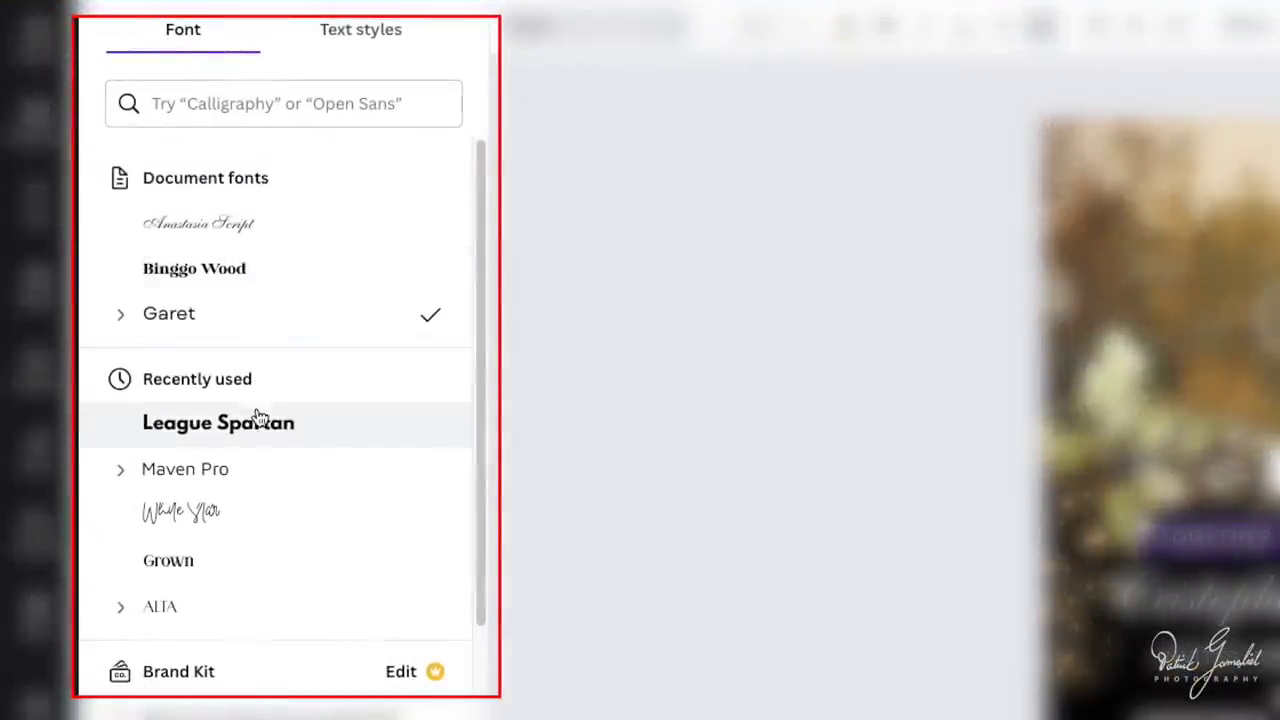
{"action": "scroll", "coordinate": [240, 445], "scroll_direction": "down", "scroll_amount": 5}
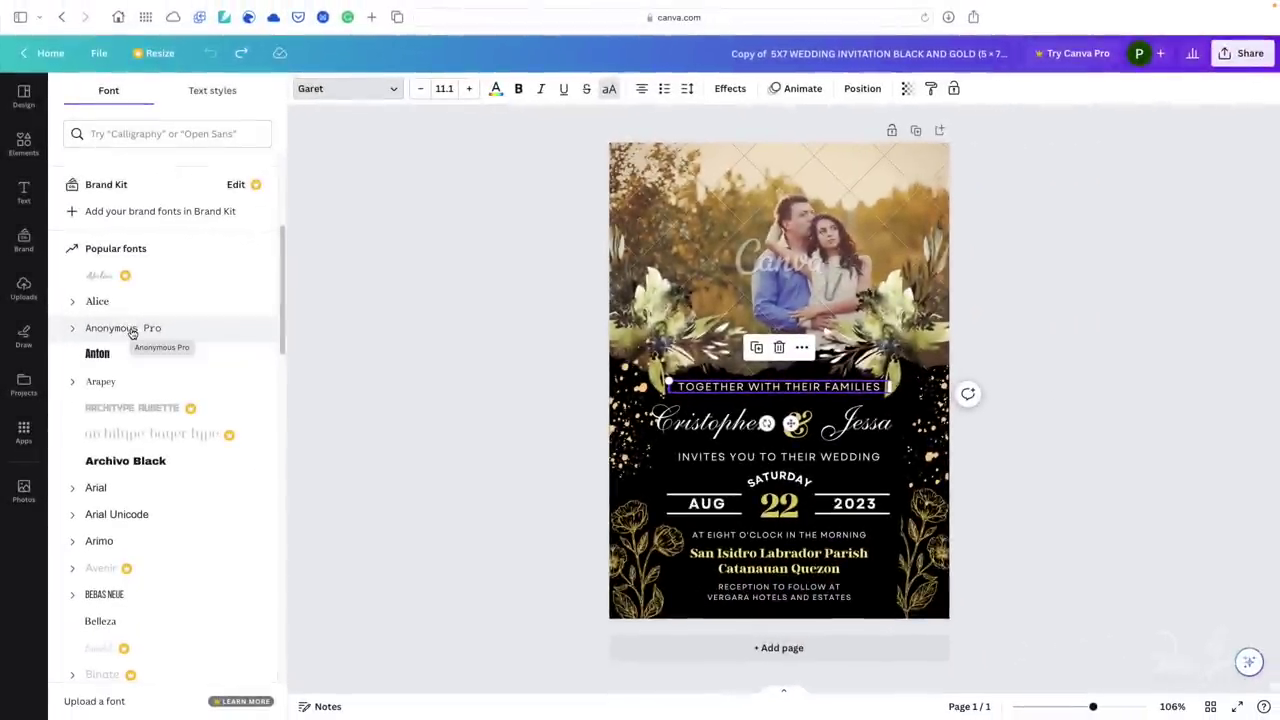
{"action": "left_click", "coordinate": [133, 332]}
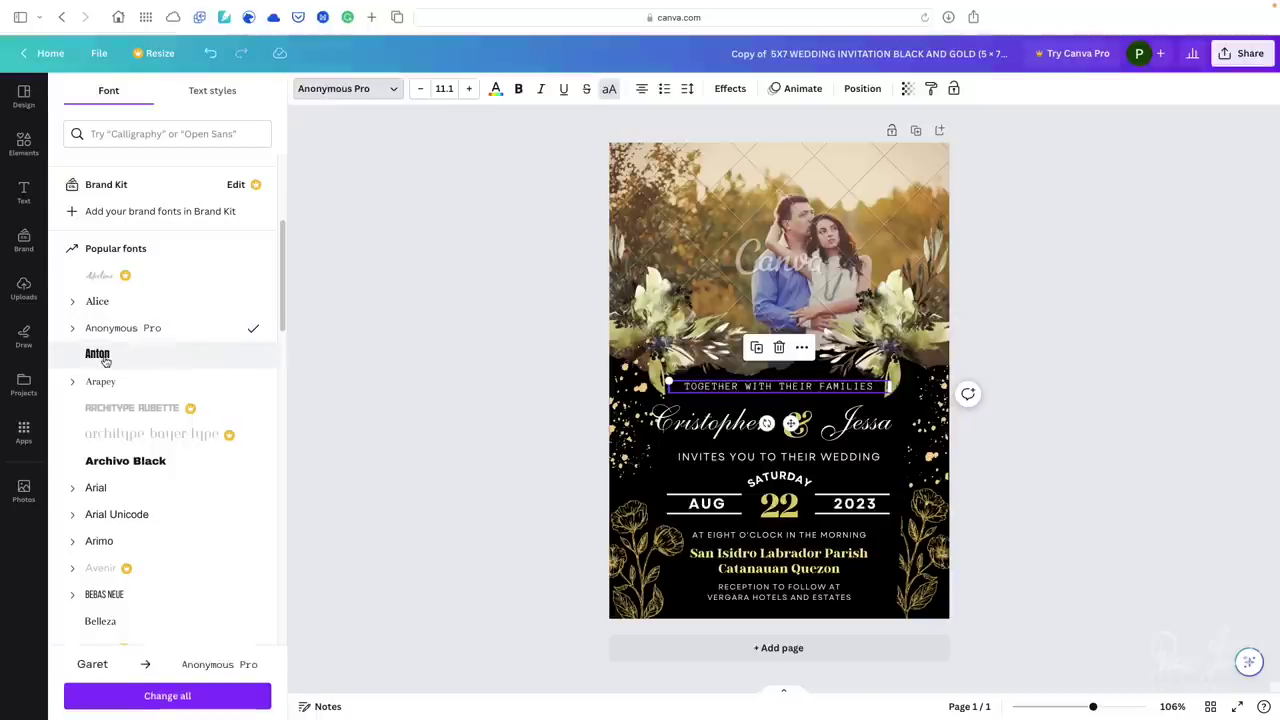
{"action": "left_click", "coordinate": [105, 361]}
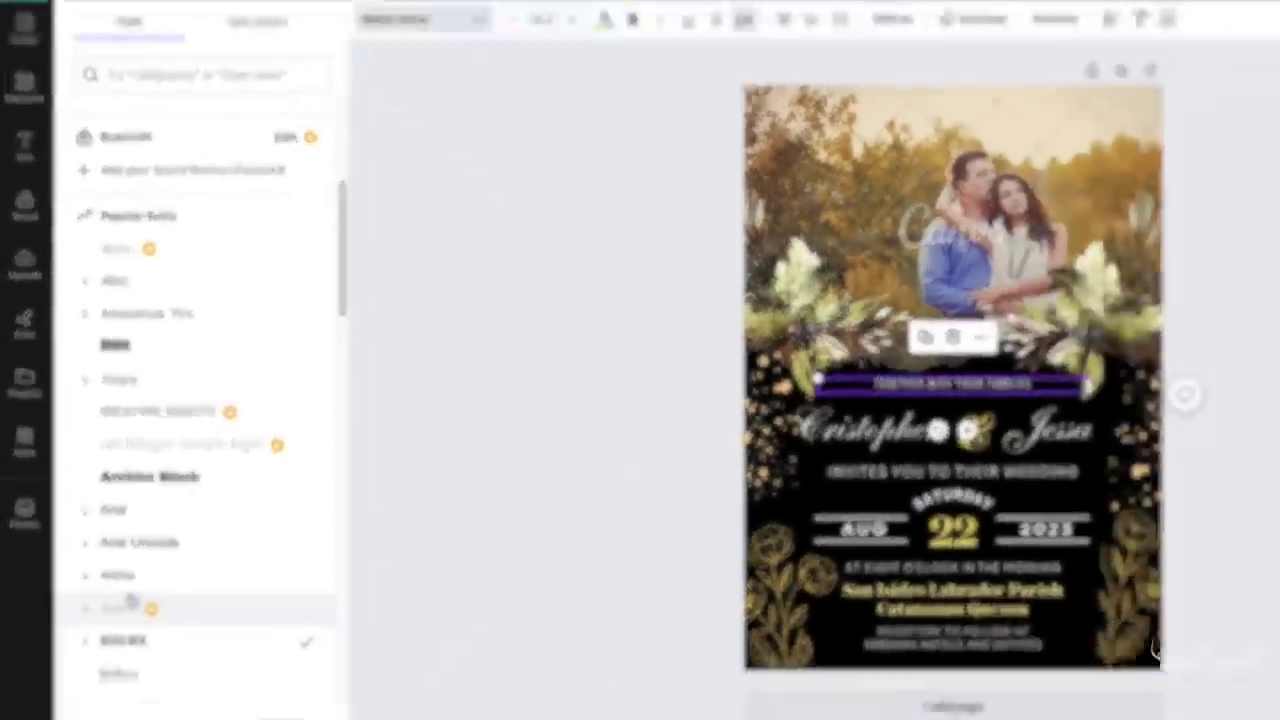
{"action": "scroll", "coordinate": [110, 560], "scroll_direction": "down", "scroll_amount": 3}
{"action": "scroll", "coordinate": [110, 560], "scroll_direction": "down", "scroll_amount": 8}
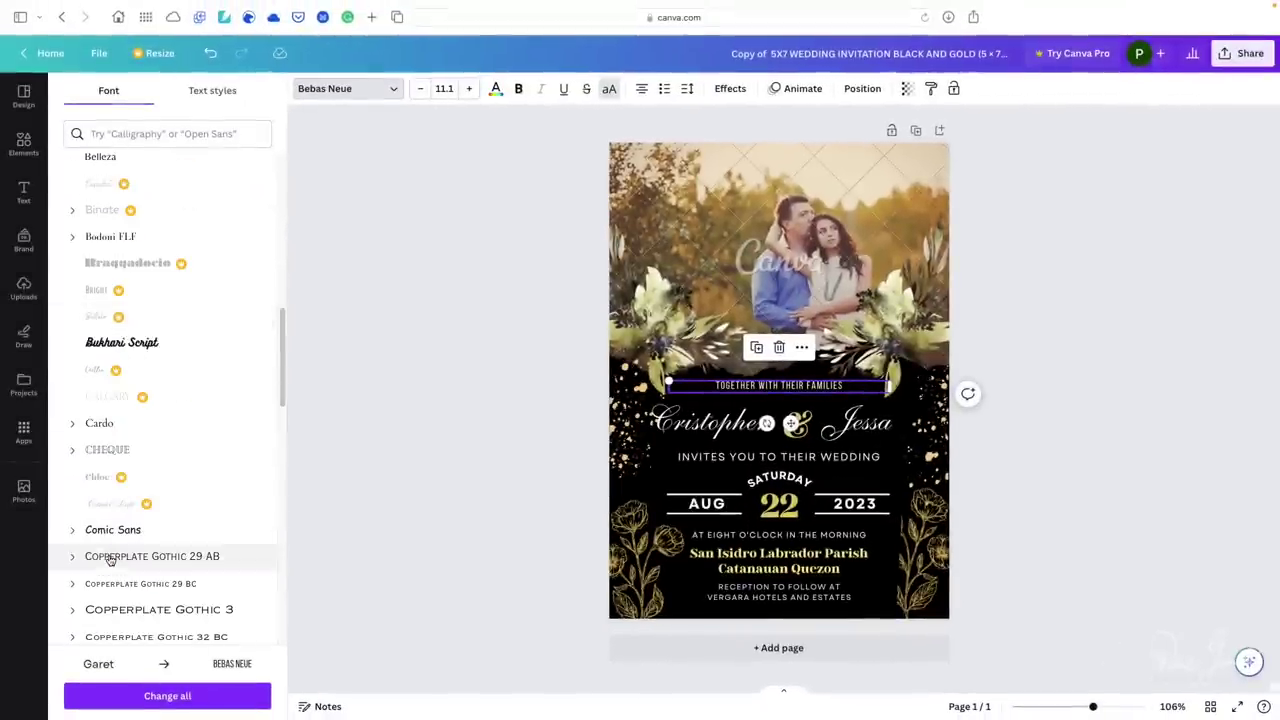
{"action": "left_click", "coordinate": [139, 349]}
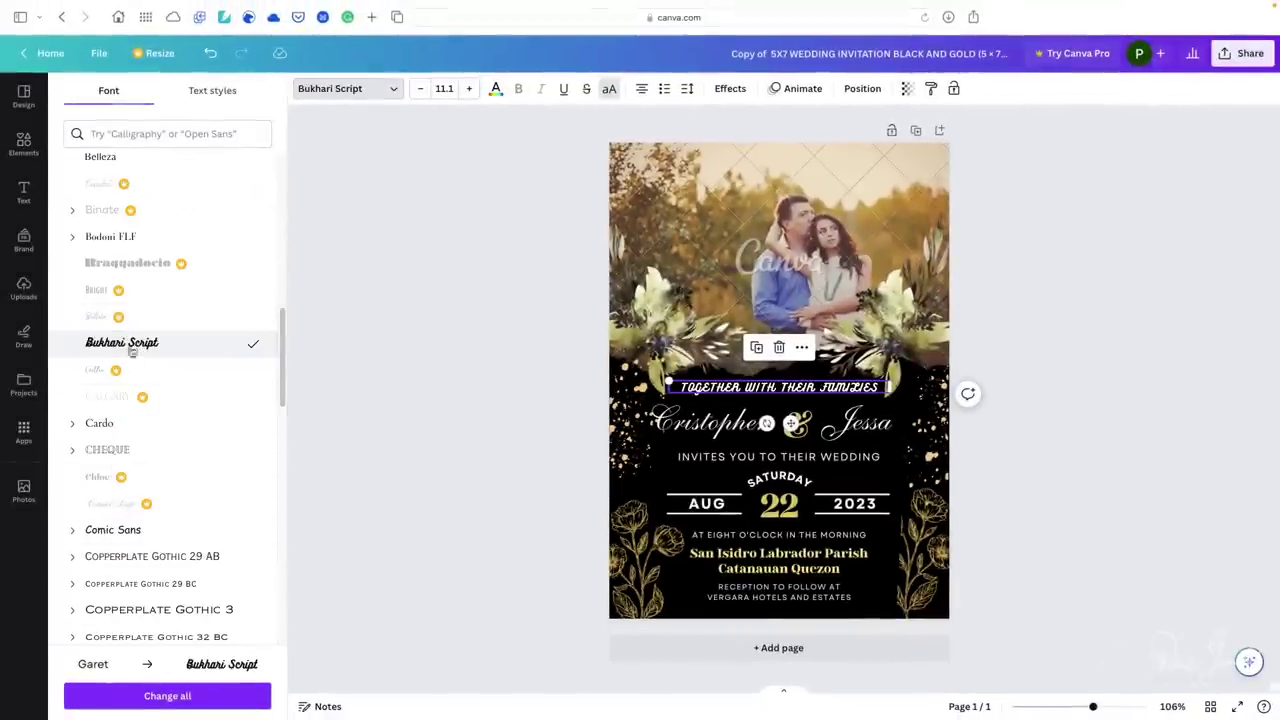
Step: Set the heading in Copperplate Gothic 29 AB, sized to fit on one line
{"action": "left_click", "coordinate": [125, 556]}
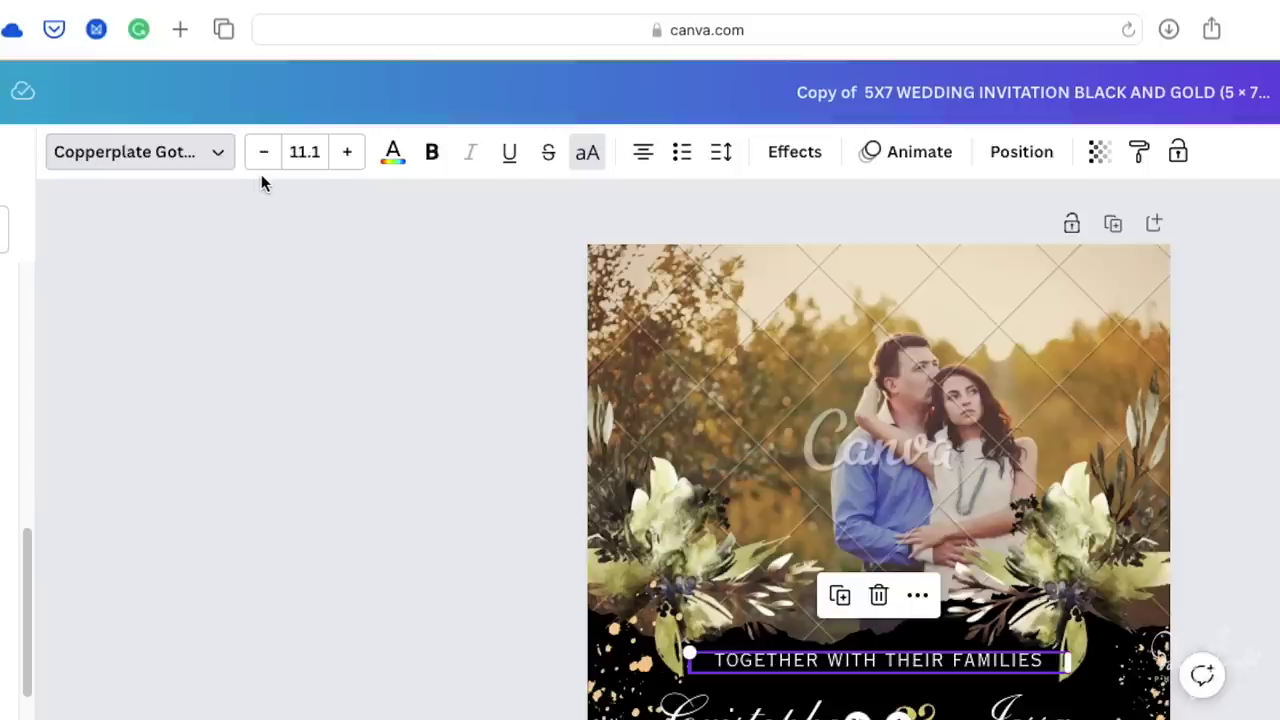
{"action": "left_click", "coordinate": [355, 152]}
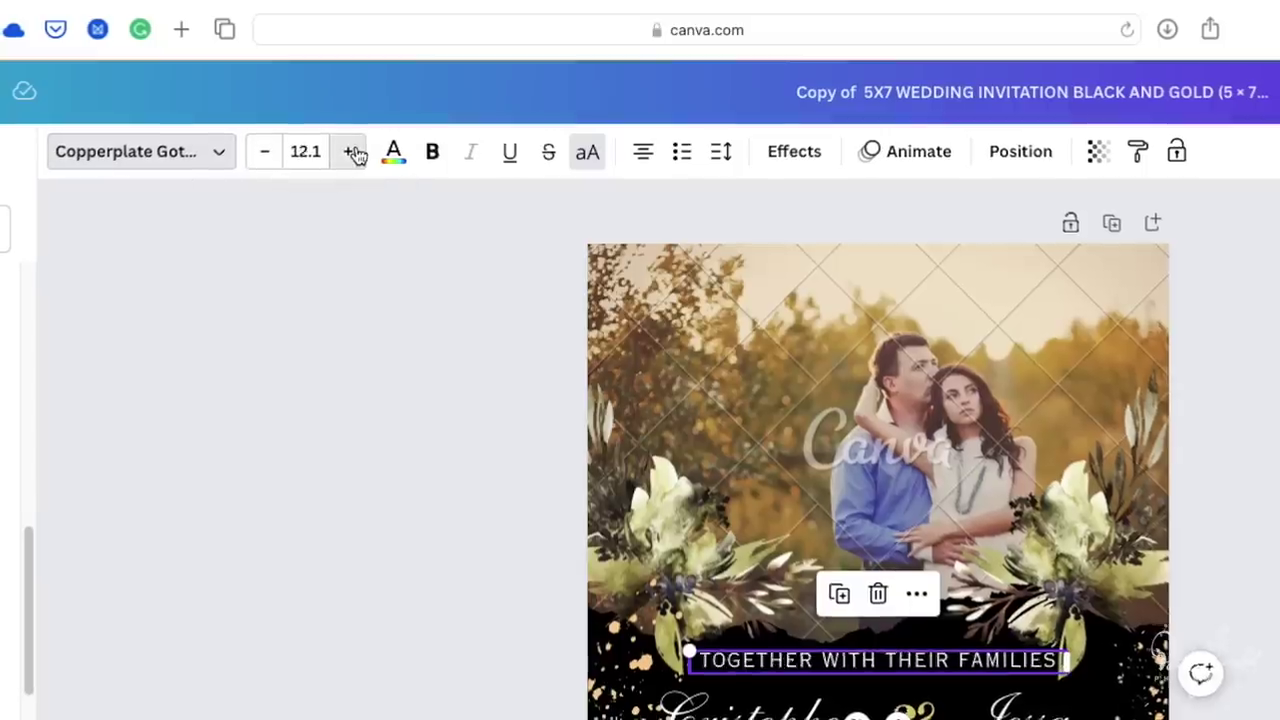
{"action": "left_click", "coordinate": [355, 152]}
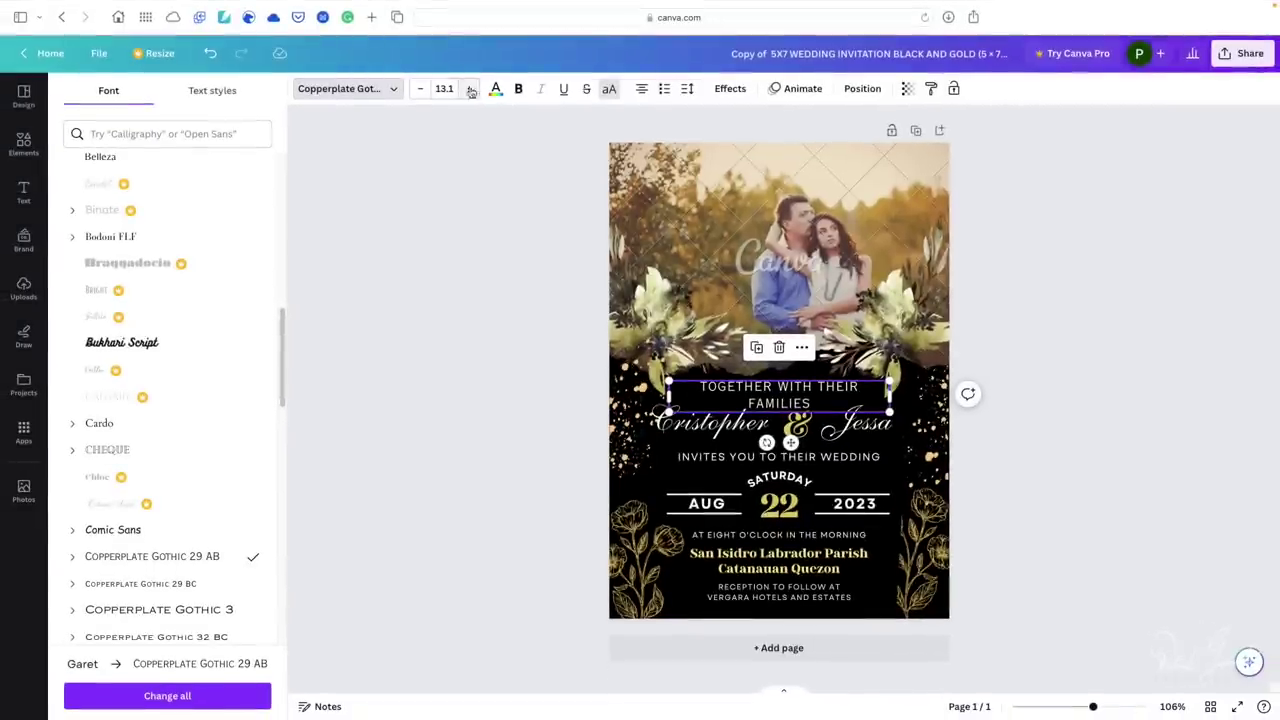
{"action": "left_click", "coordinate": [424, 90]}
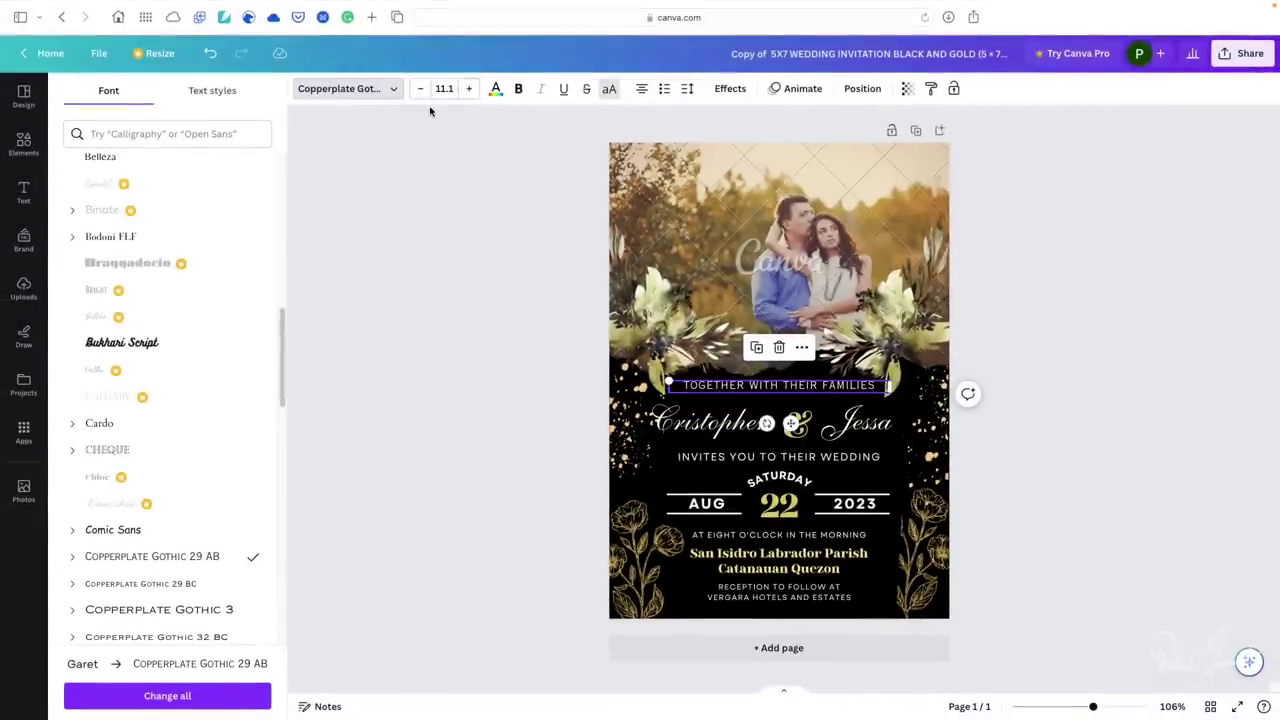
Step: Colour the heading with the yellow-gold document swatch (#e3cd6a) after briefly testing blue
{"action": "left_click", "coordinate": [494, 92]}
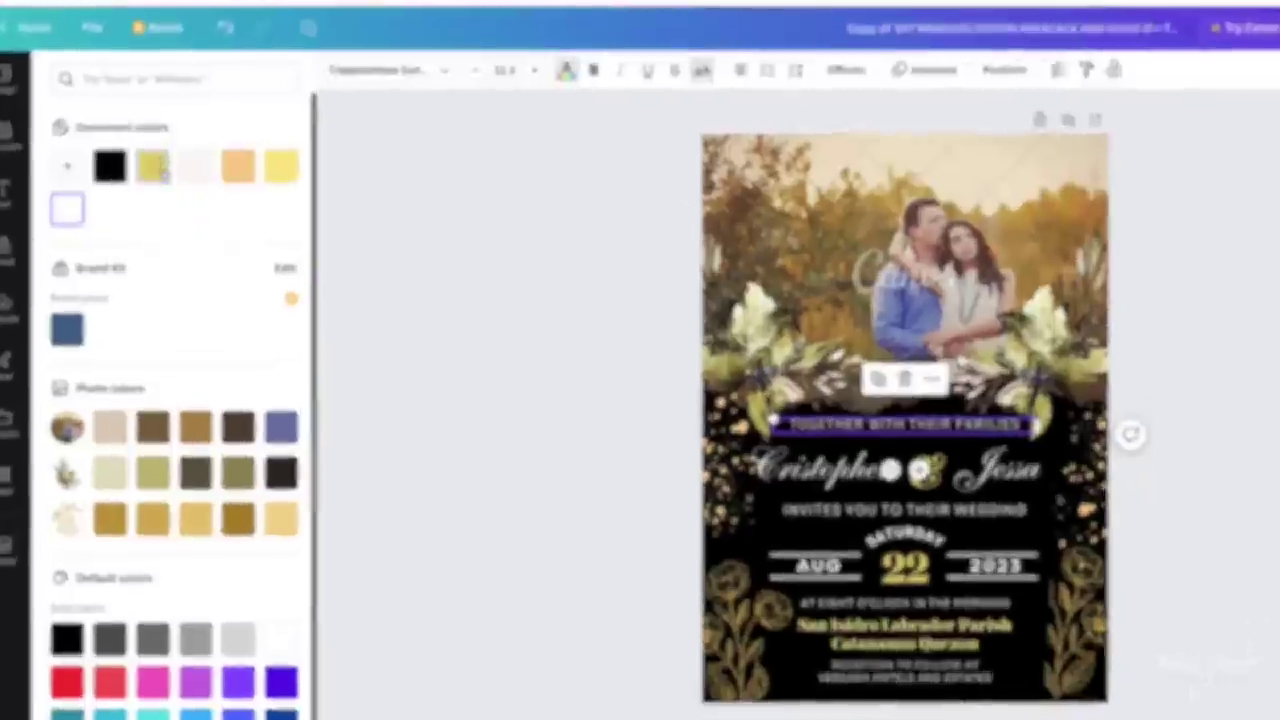
{"action": "left_click", "coordinate": [152, 166]}
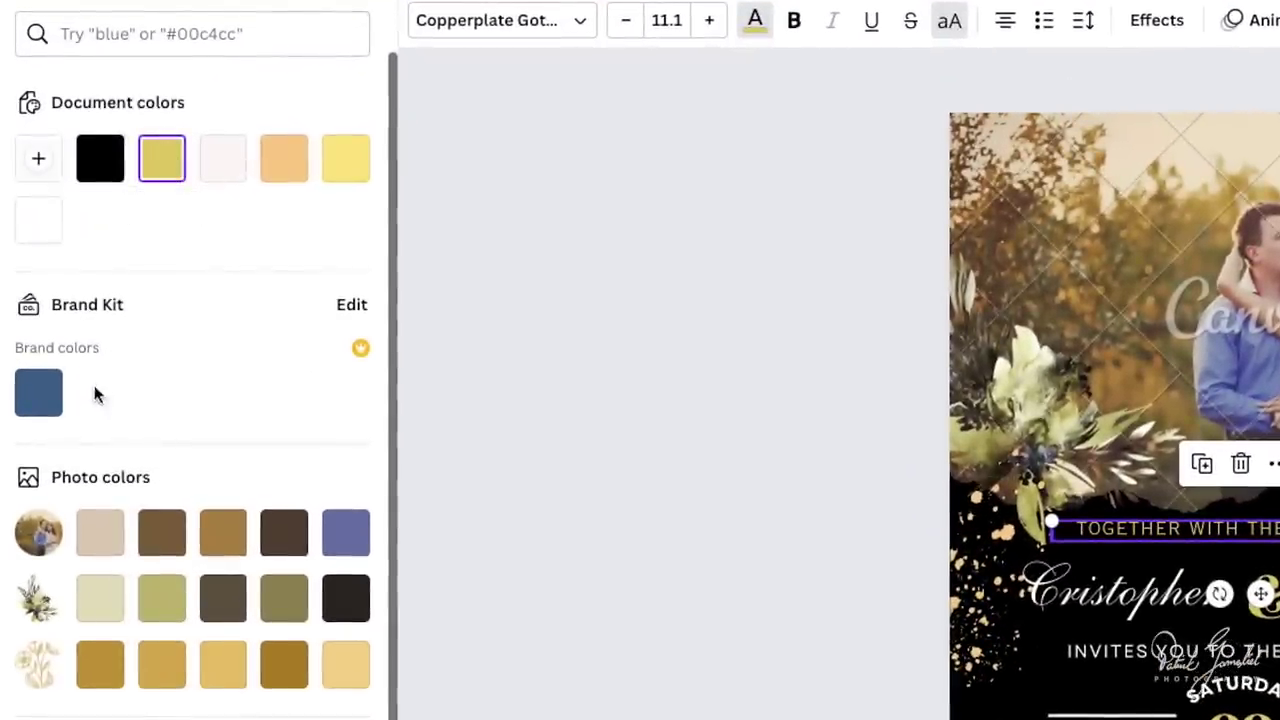
{"action": "left_click", "coordinate": [44, 394]}
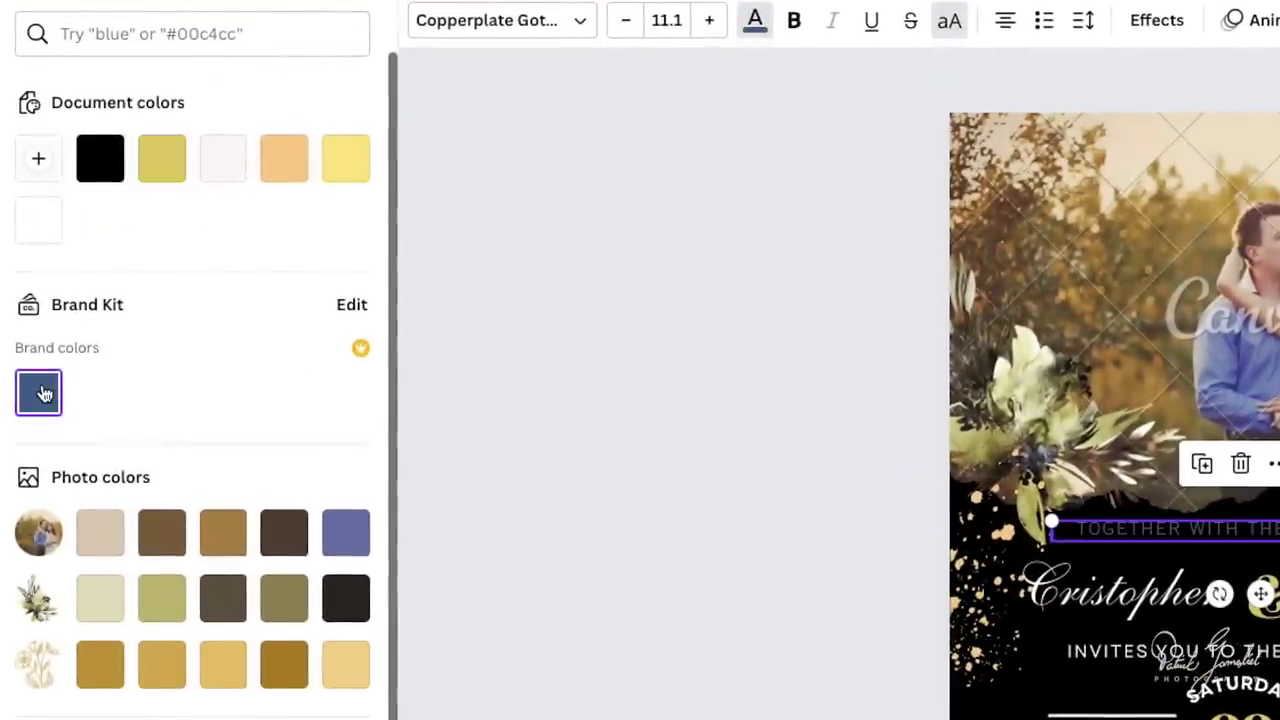
{"action": "left_click", "coordinate": [165, 165]}
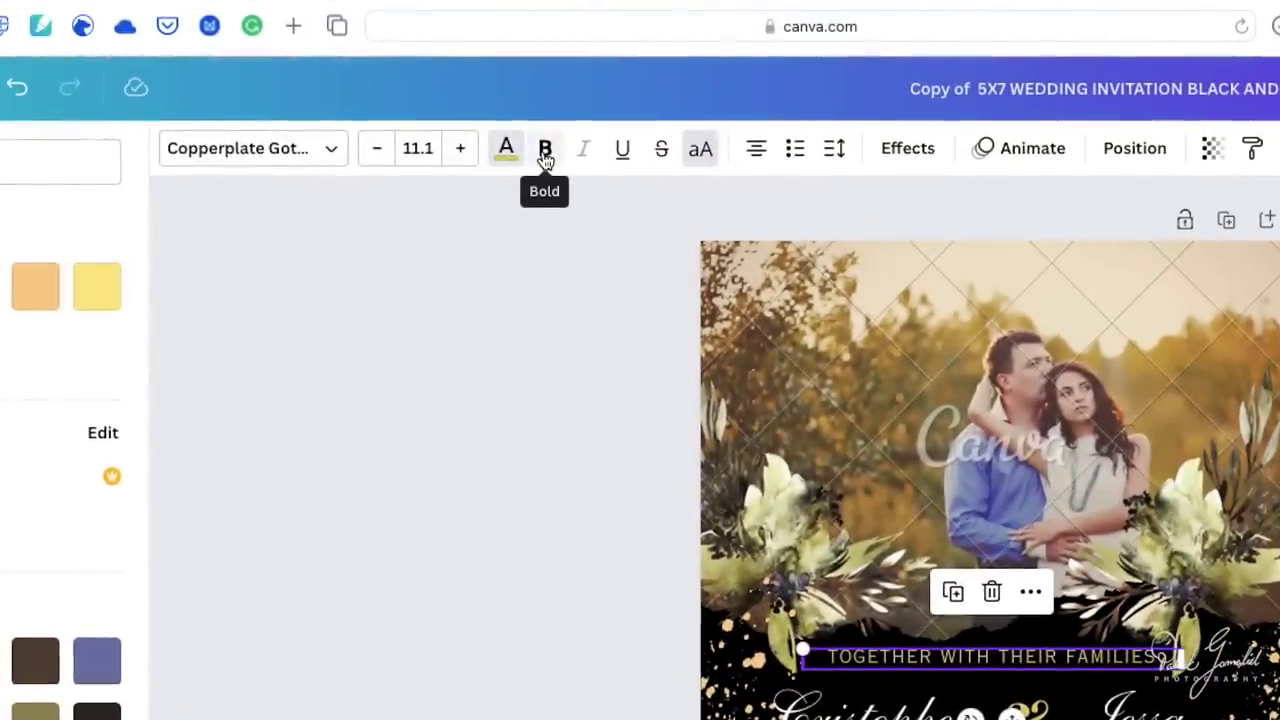
Step: Make the family heading bold, leaving its capitals setting as it was
{"action": "left_click", "coordinate": [540, 160]}
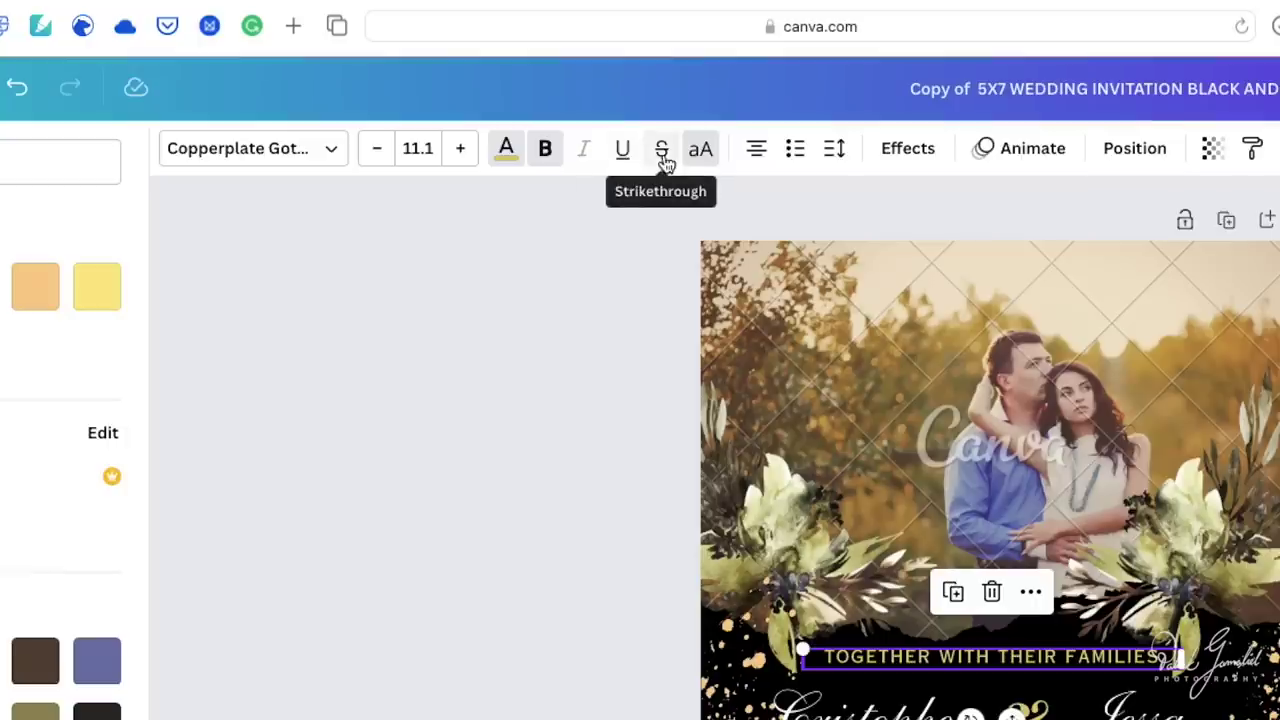
{"action": "left_click", "coordinate": [691, 160]}
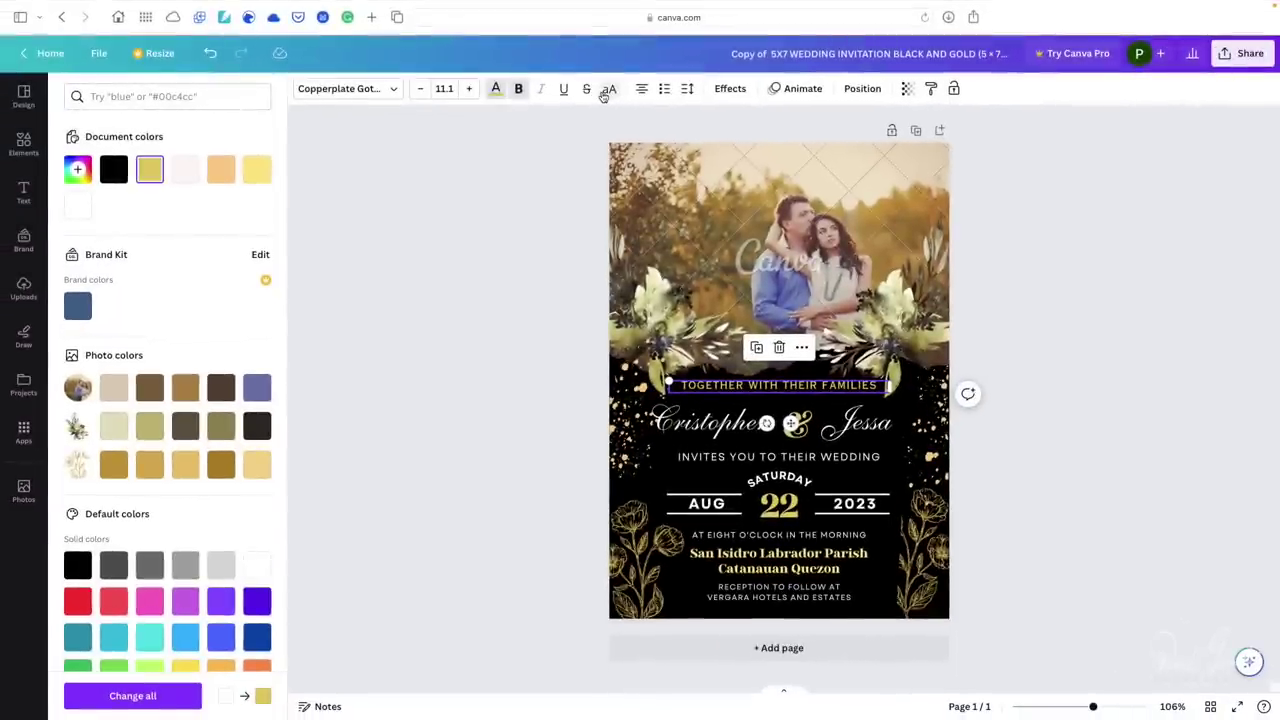
{"action": "left_click", "coordinate": [604, 95]}
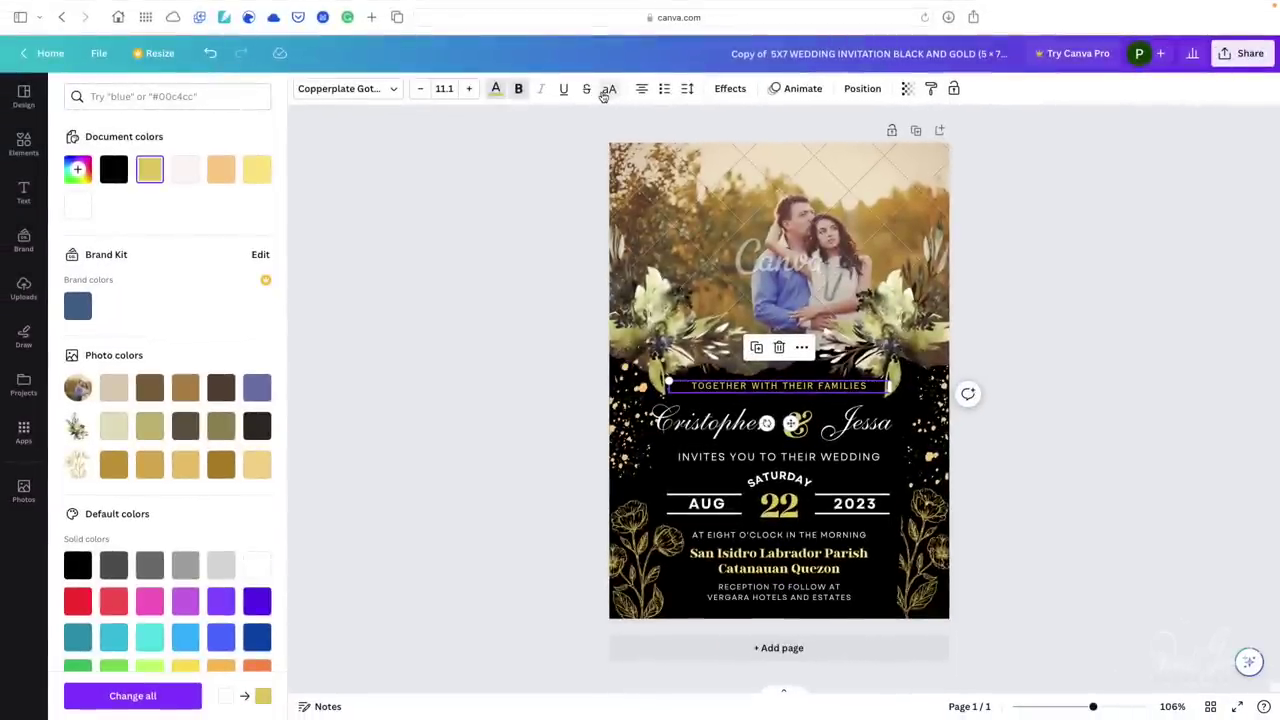
{"action": "left_click", "coordinate": [604, 95]}
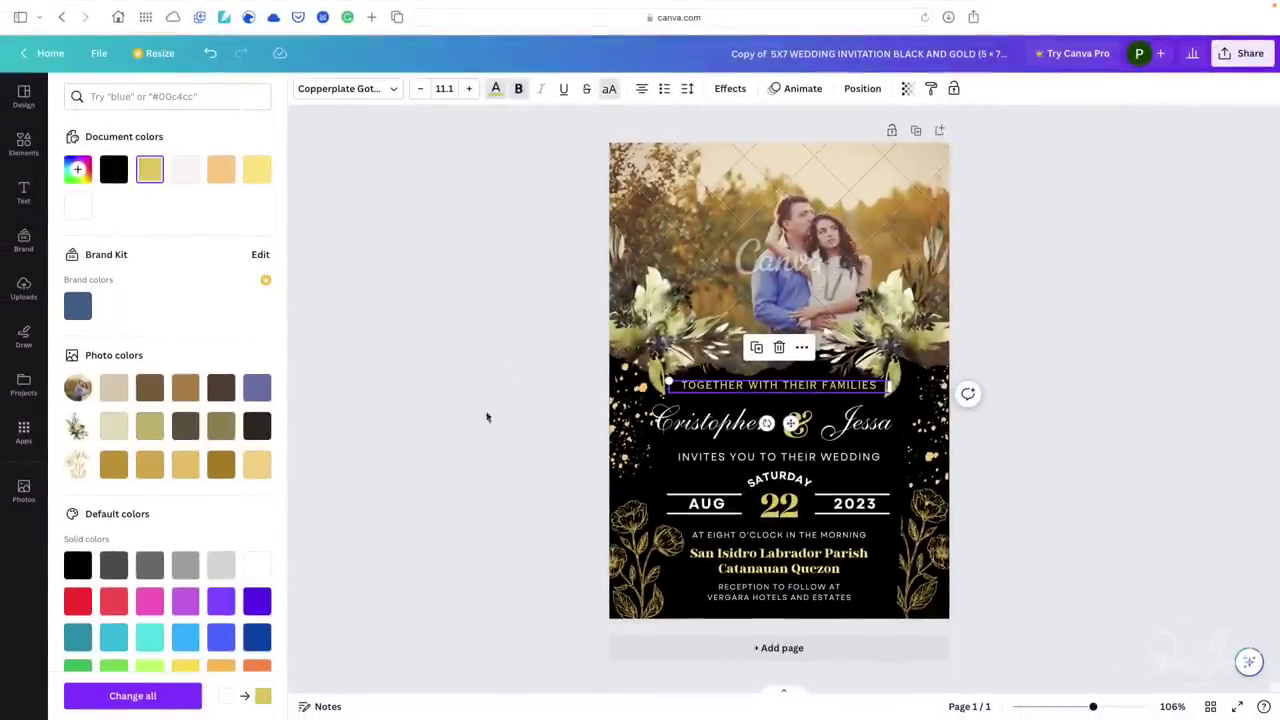
Step: Set the San Isidro Labrador Parish venue text to all capitals with Ctrl+Shift+K
{"action": "left_click", "coordinate": [767, 557]}
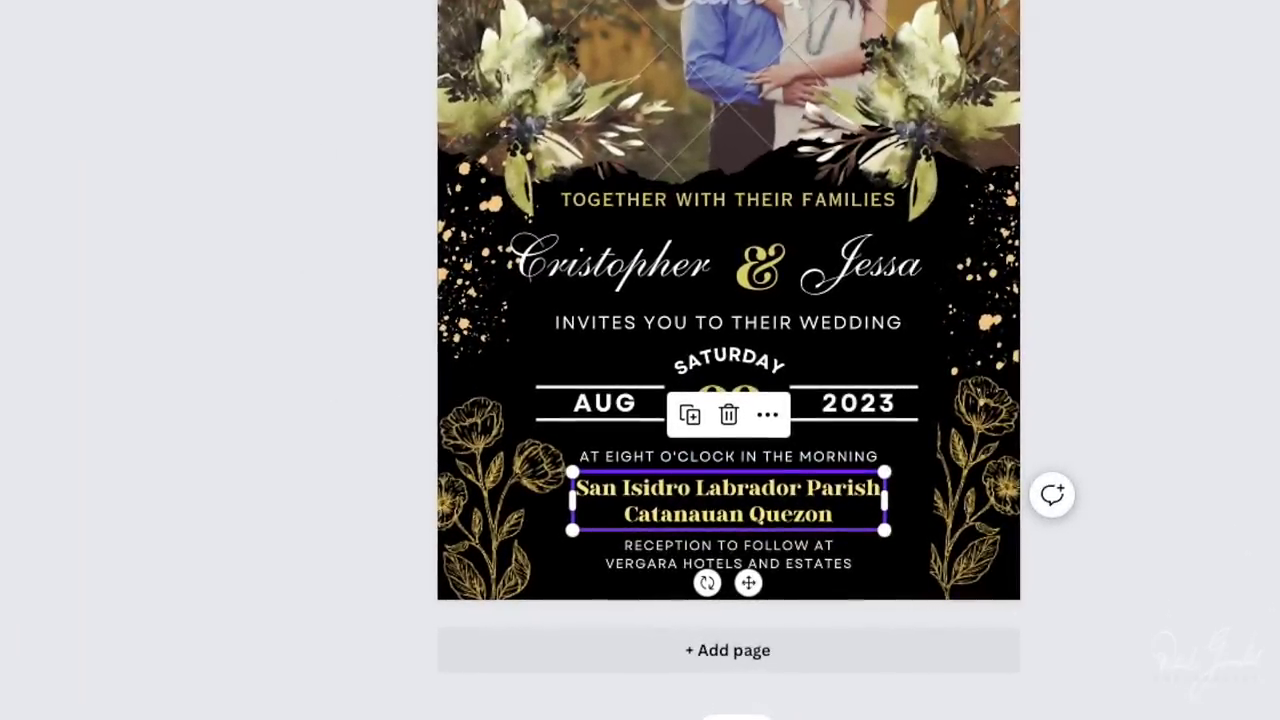
{"action": "key", "text": "ctrl+shift+k"}
{"action": "key", "text": "ctrl+shift+k"}
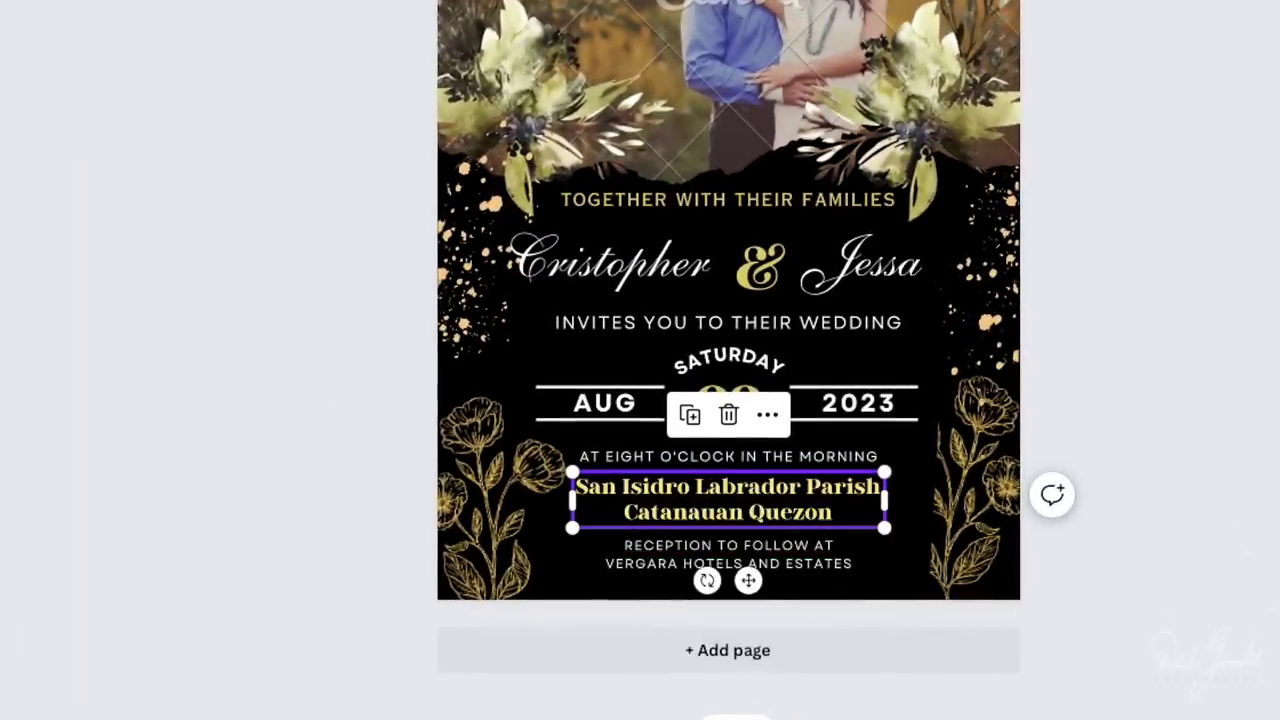
{"action": "key", "text": "ctrl+shift+k"}
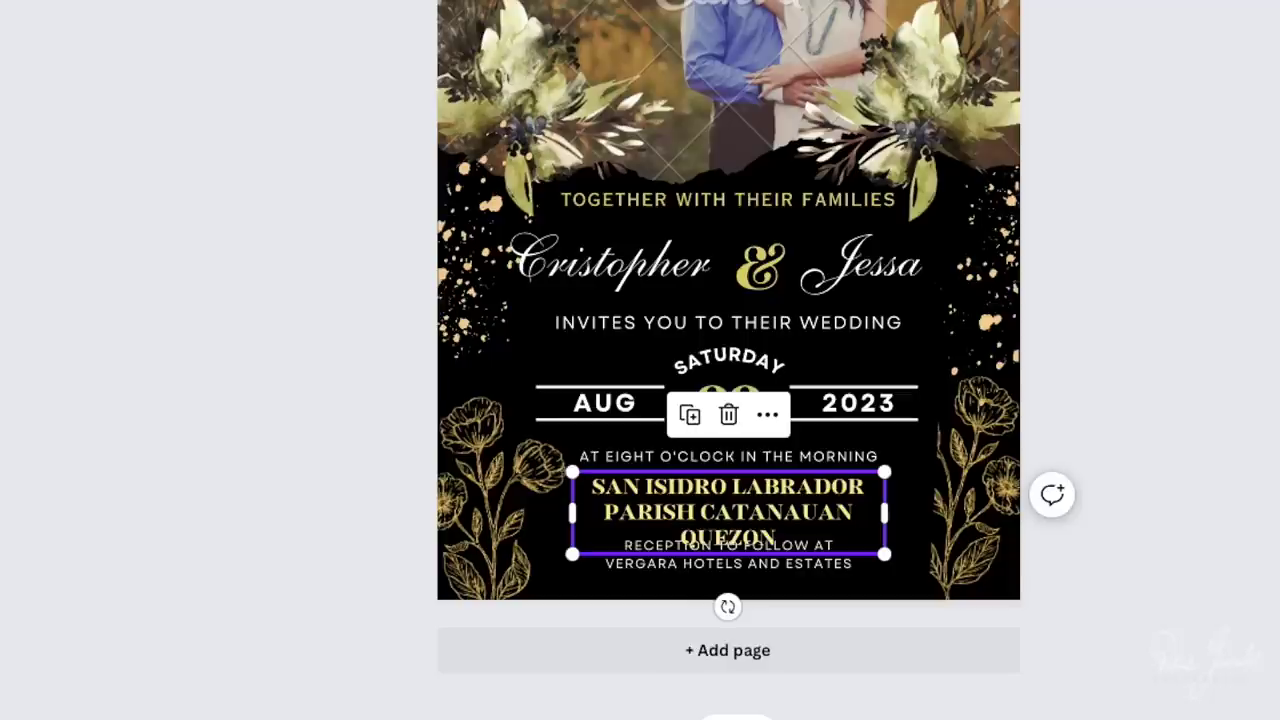
{"action": "key", "text": "ctrl+shift+k"}
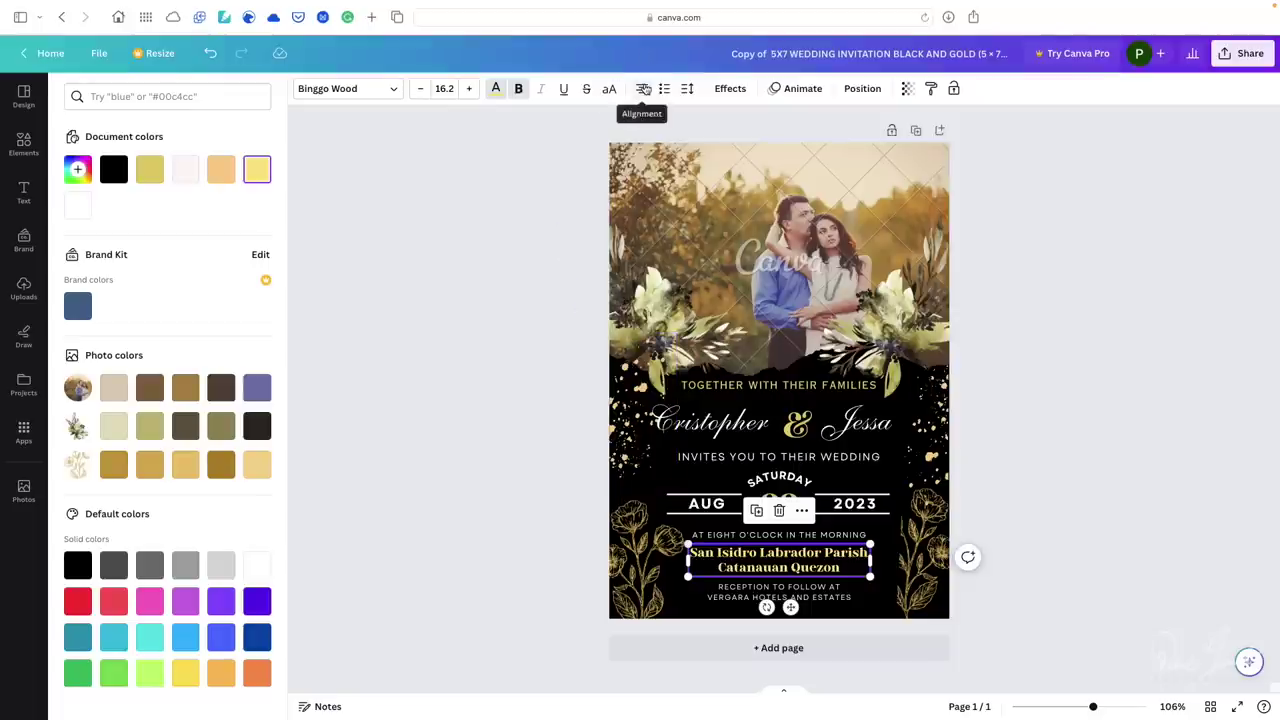
{"action": "left_click", "coordinate": [645, 88]}
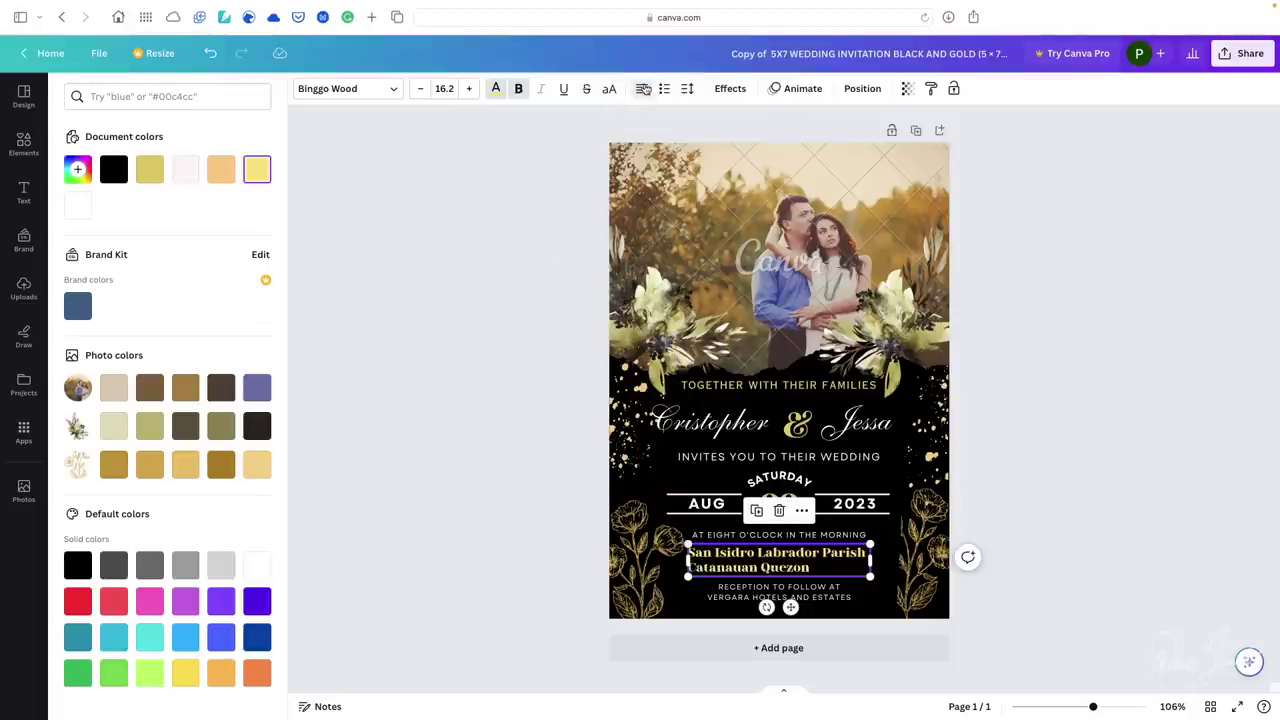
{"action": "left_click", "coordinate": [645, 88]}
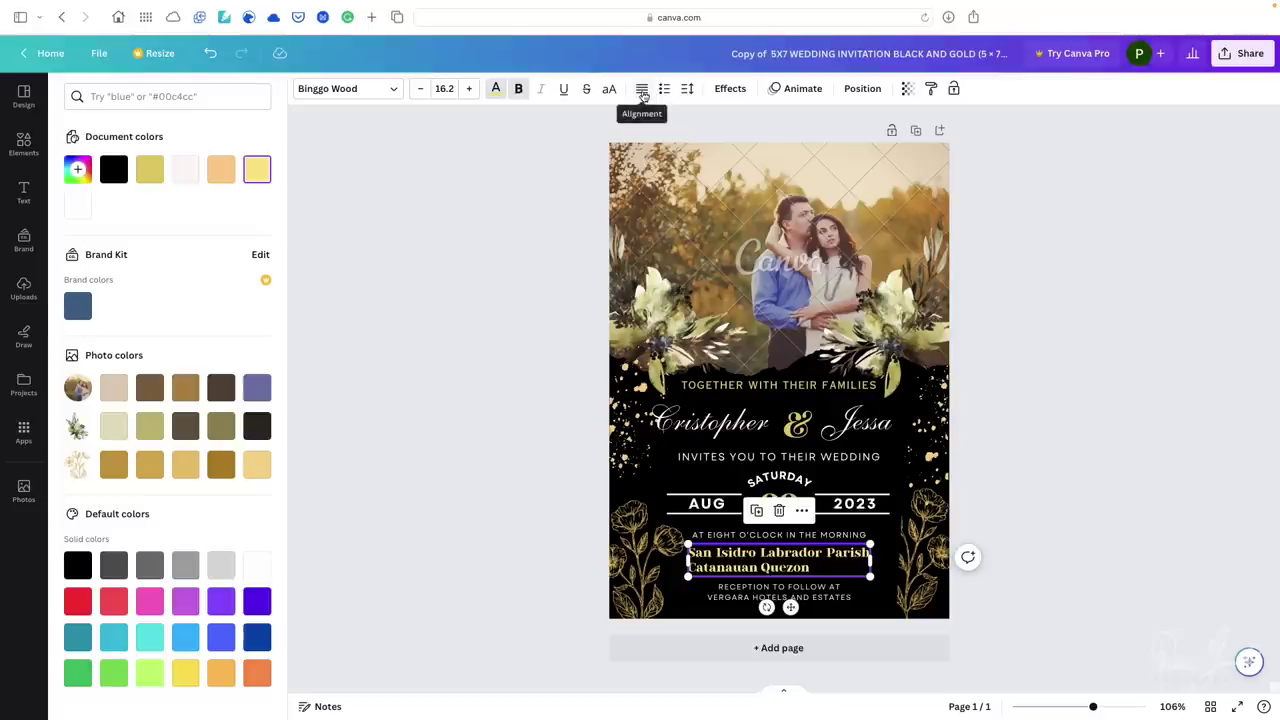
{"action": "left_click", "coordinate": [643, 88]}
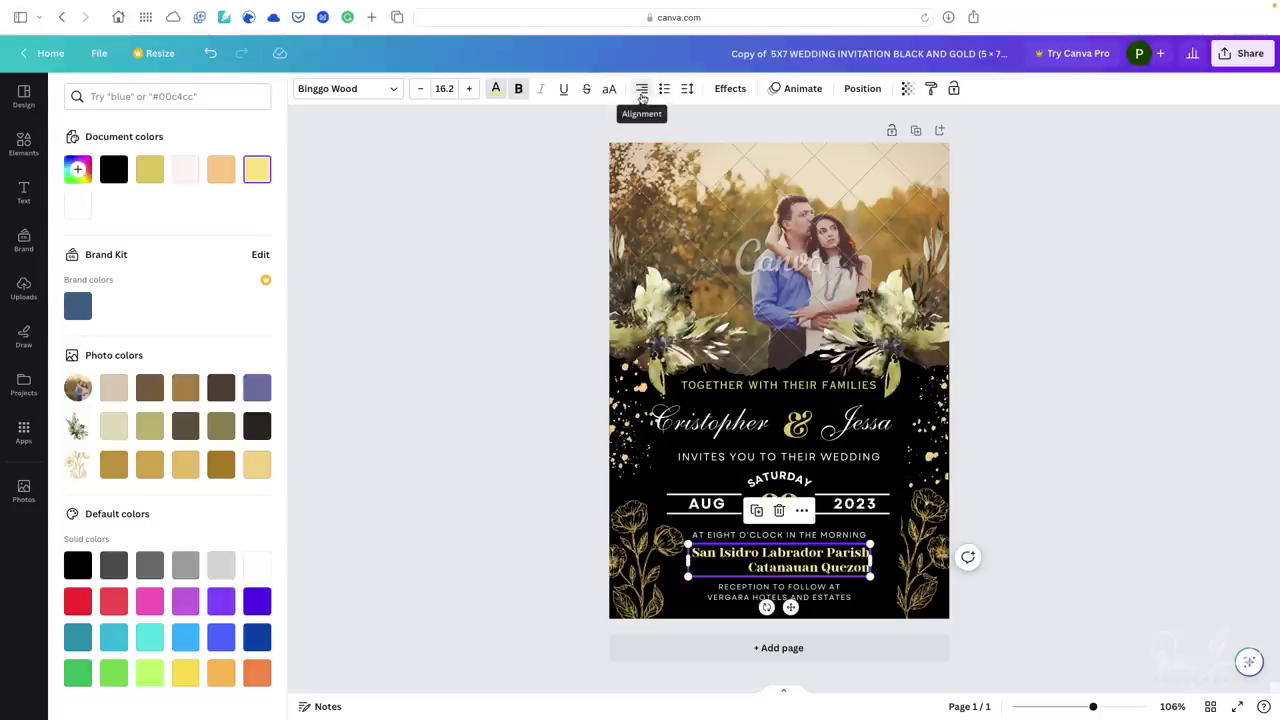
{"action": "left_click", "coordinate": [642, 92]}
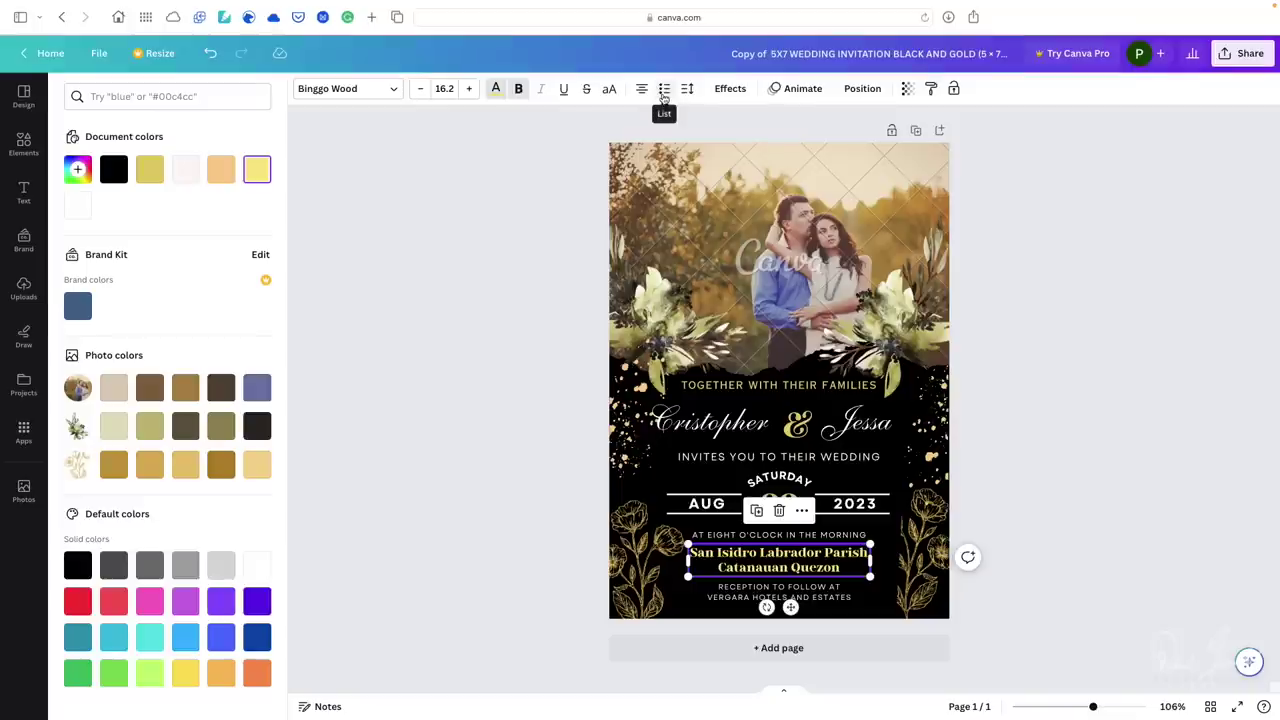
{"action": "left_click", "coordinate": [664, 90]}
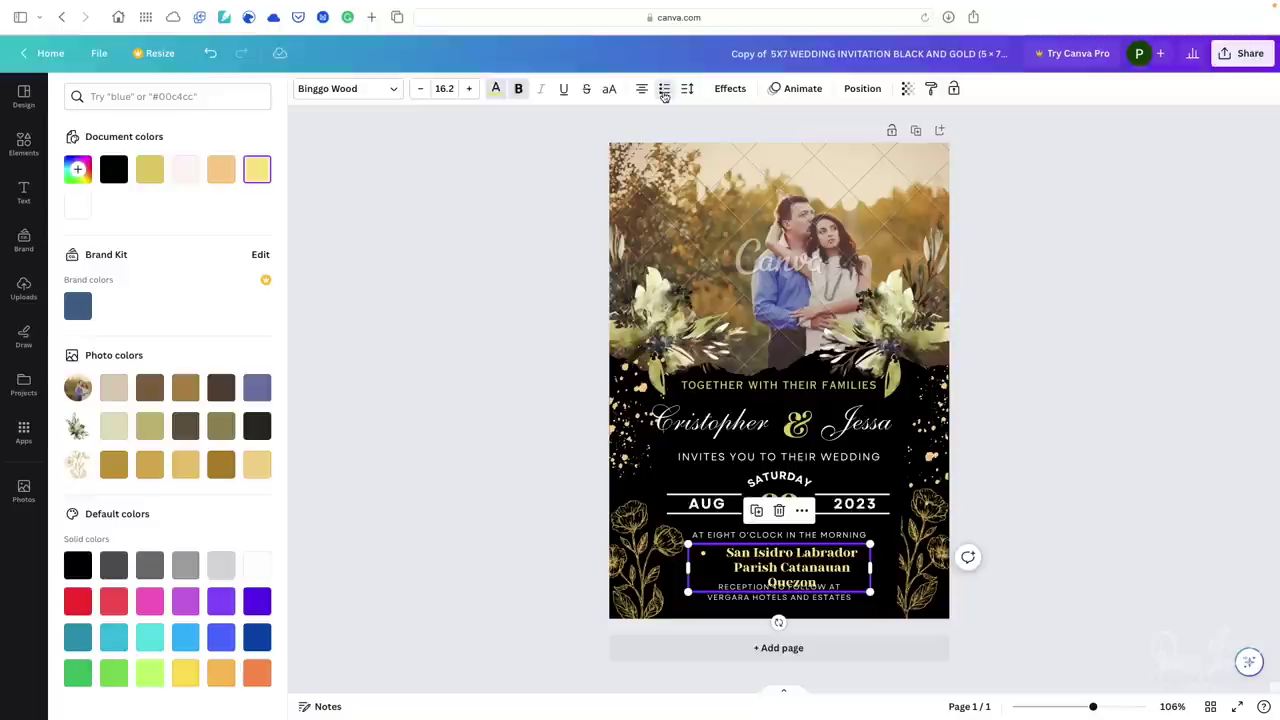
{"action": "left_click", "coordinate": [664, 90]}
{"action": "left_click", "coordinate": [664, 90]}
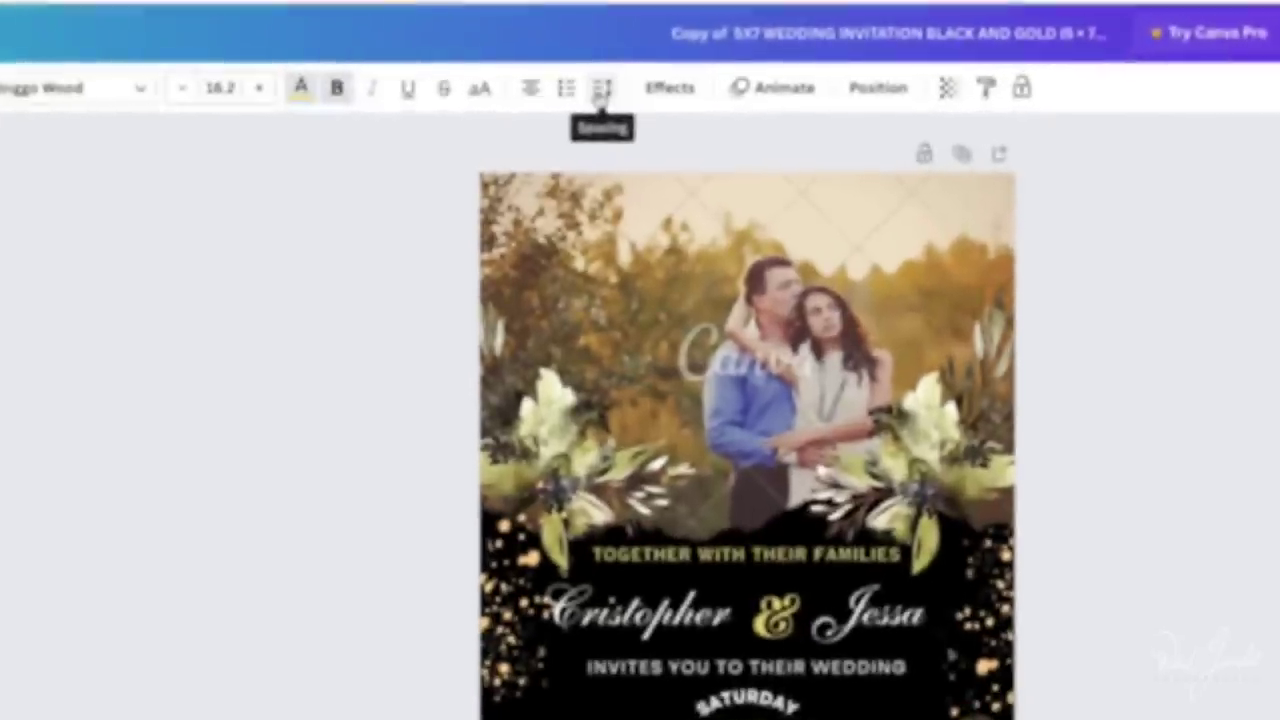
Step: Give the venue text letter spacing 24 and line spacing 1, anchored at the middle
{"action": "left_click", "coordinate": [678, 90]}
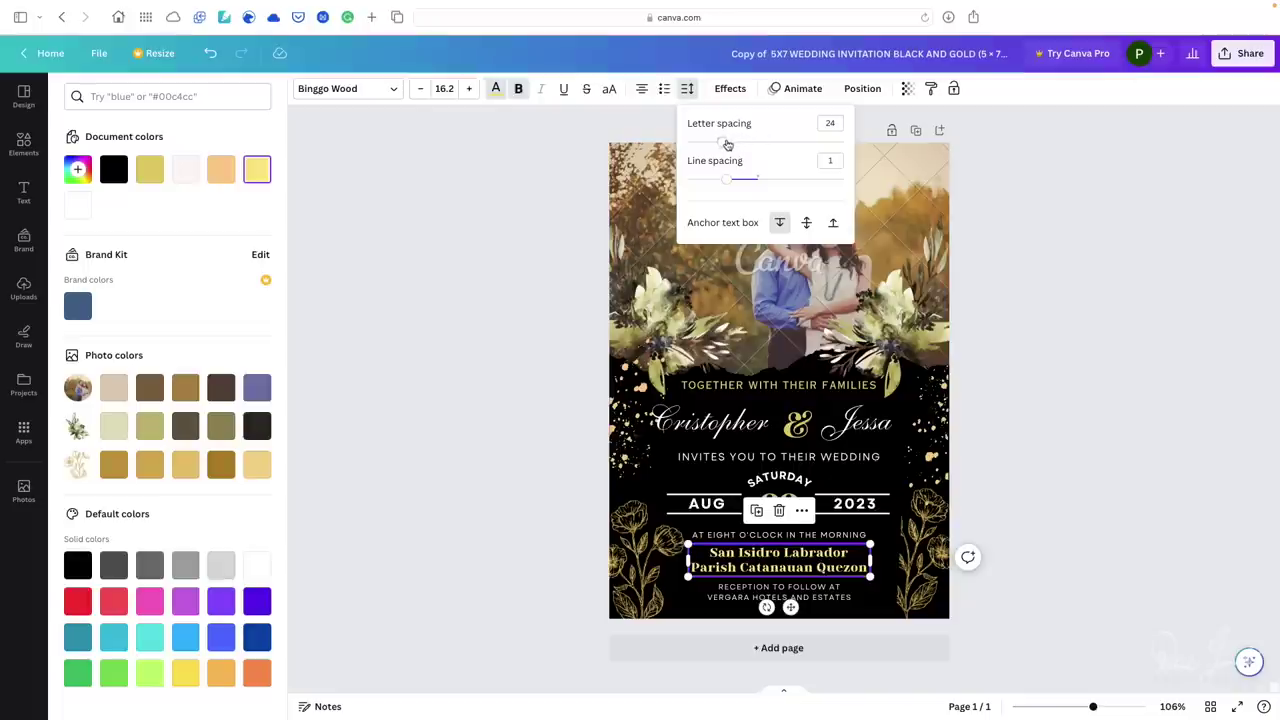
{"action": "mouse_move", "coordinate": [727, 145]}
{"action": "left_mouse_down"}
{"action": "mouse_move", "coordinate": [746, 145]}
{"action": "mouse_move", "coordinate": [724, 149]}
{"action": "left_mouse_up"}
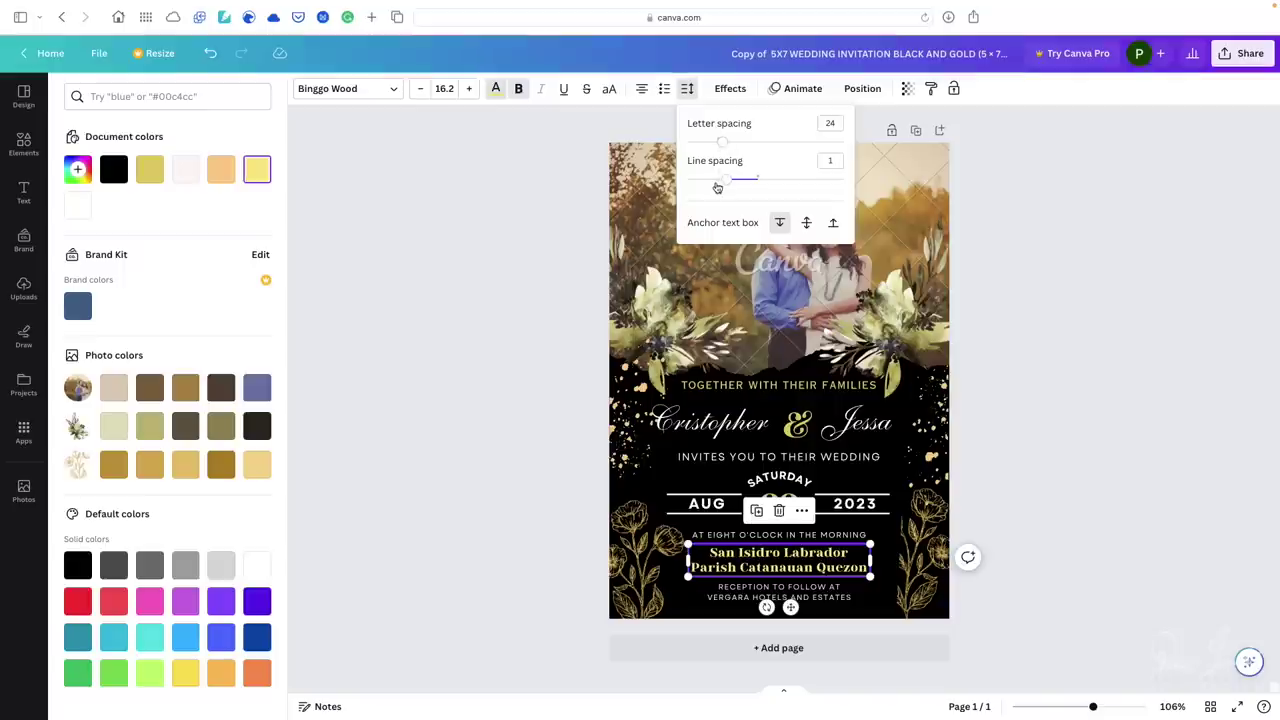
{"action": "mouse_move", "coordinate": [729, 179]}
{"action": "left_mouse_down"}
{"action": "mouse_move", "coordinate": [707, 179]}
{"action": "mouse_move", "coordinate": [763, 172]}
{"action": "mouse_move", "coordinate": [727, 174]}
{"action": "left_mouse_up"}
{"action": "left_click", "coordinate": [718, 232]}
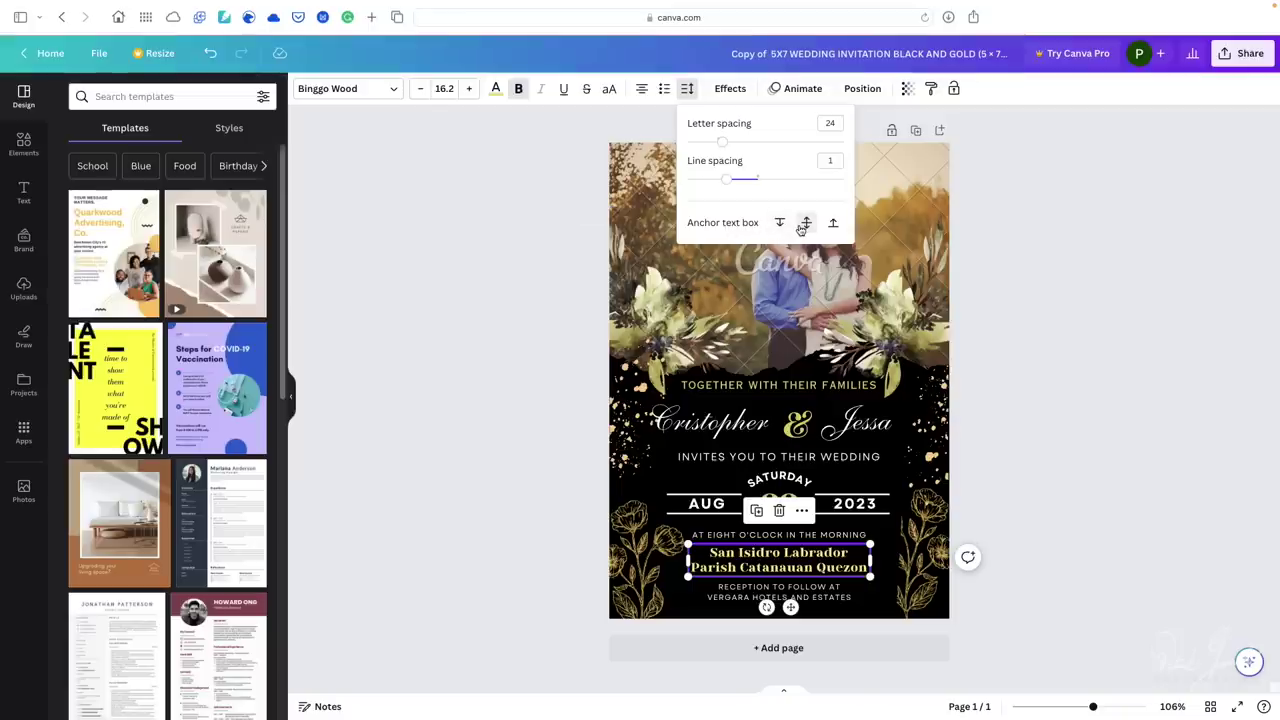
{"action": "left_click", "coordinate": [804, 225]}
{"action": "left_click", "coordinate": [687, 89]}
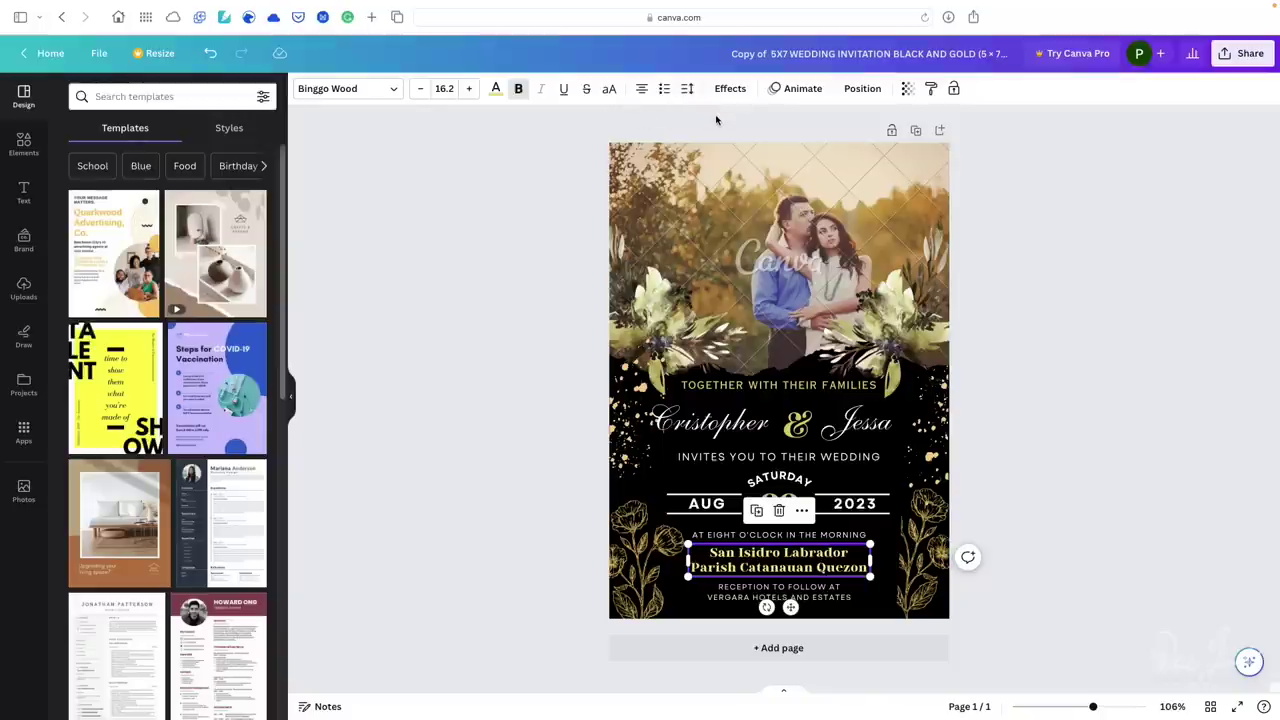
{"action": "left_click", "coordinate": [732, 89]}
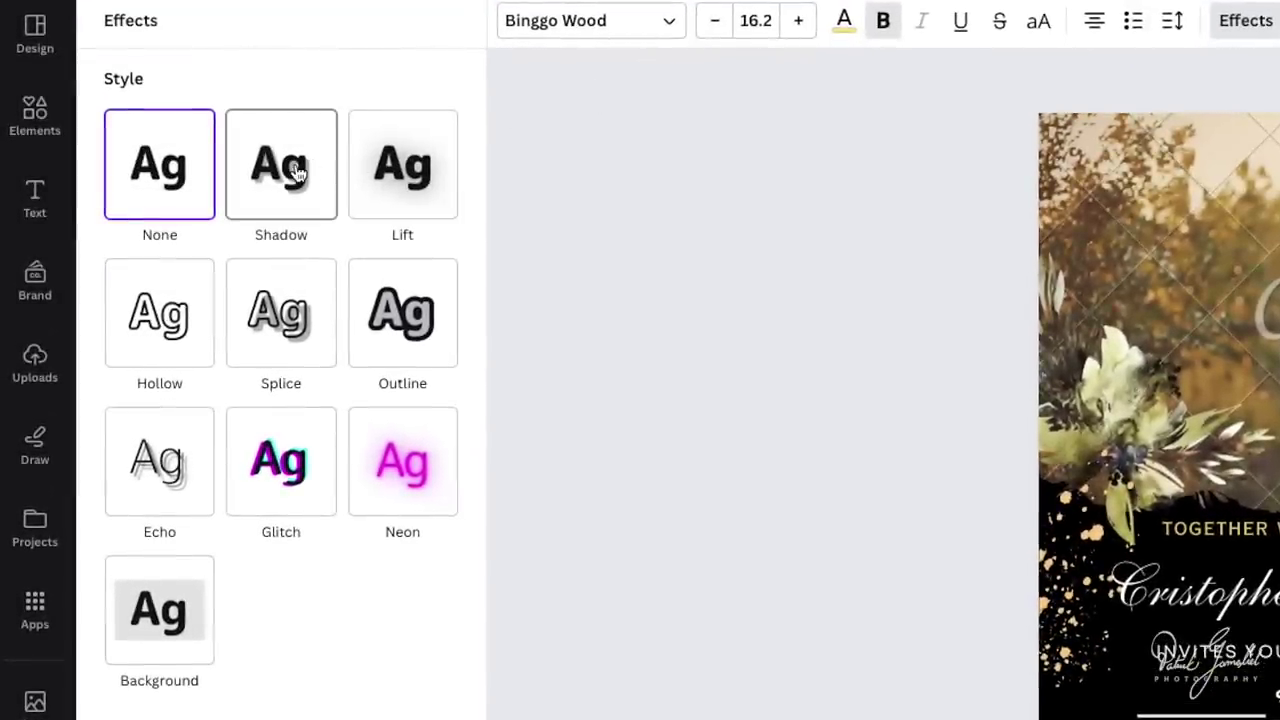
{"action": "left_click", "coordinate": [297, 173]}
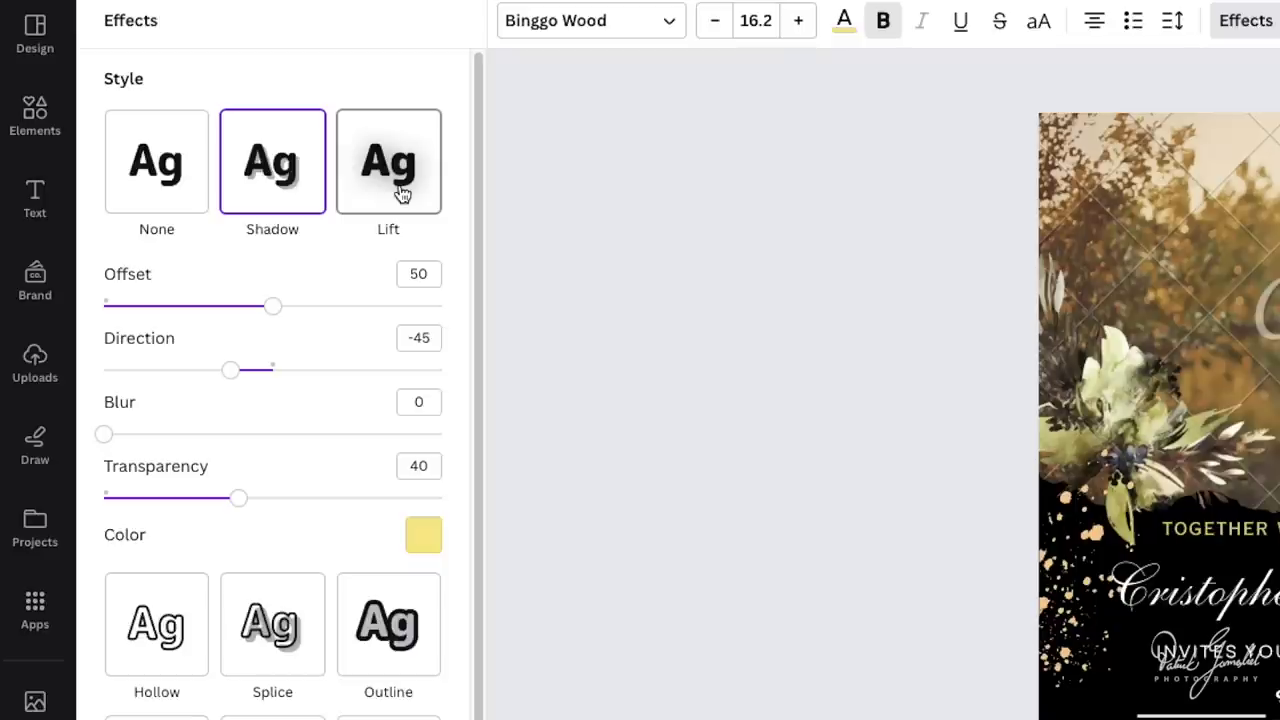
{"action": "left_click", "coordinate": [401, 193]}
{"action": "left_click", "coordinate": [420, 424]}
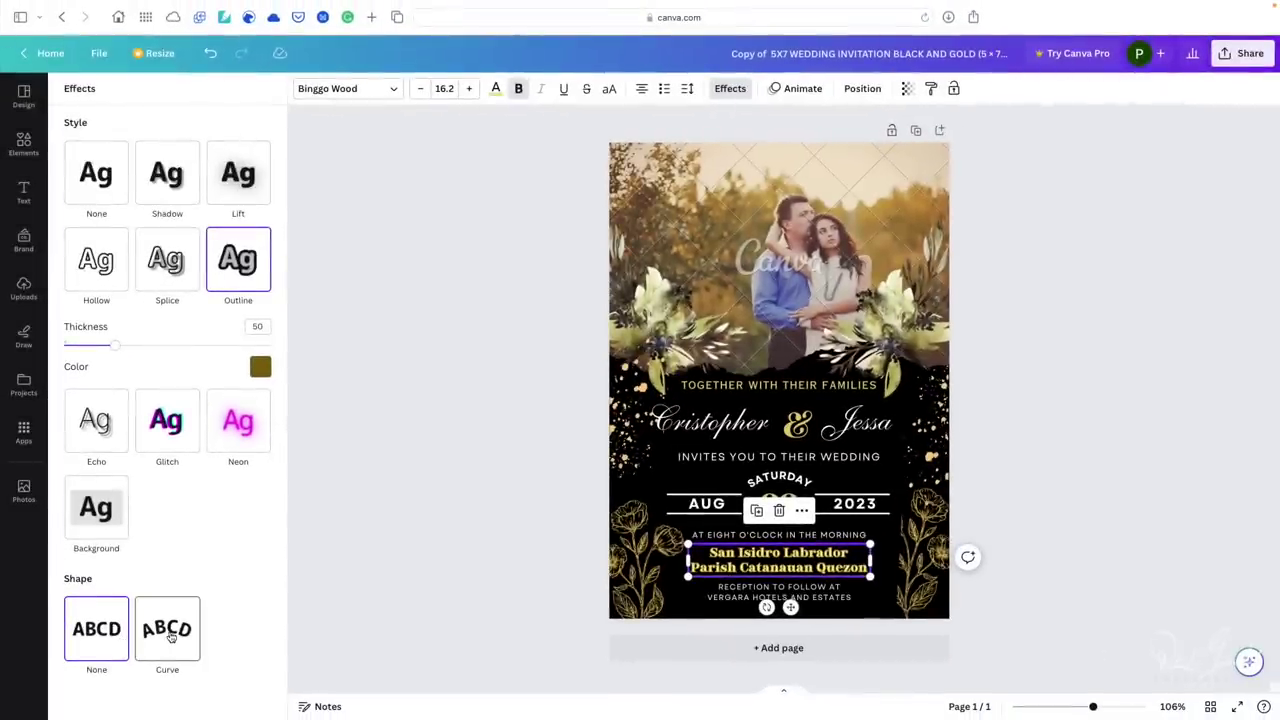
{"action": "left_click", "coordinate": [170, 637]}
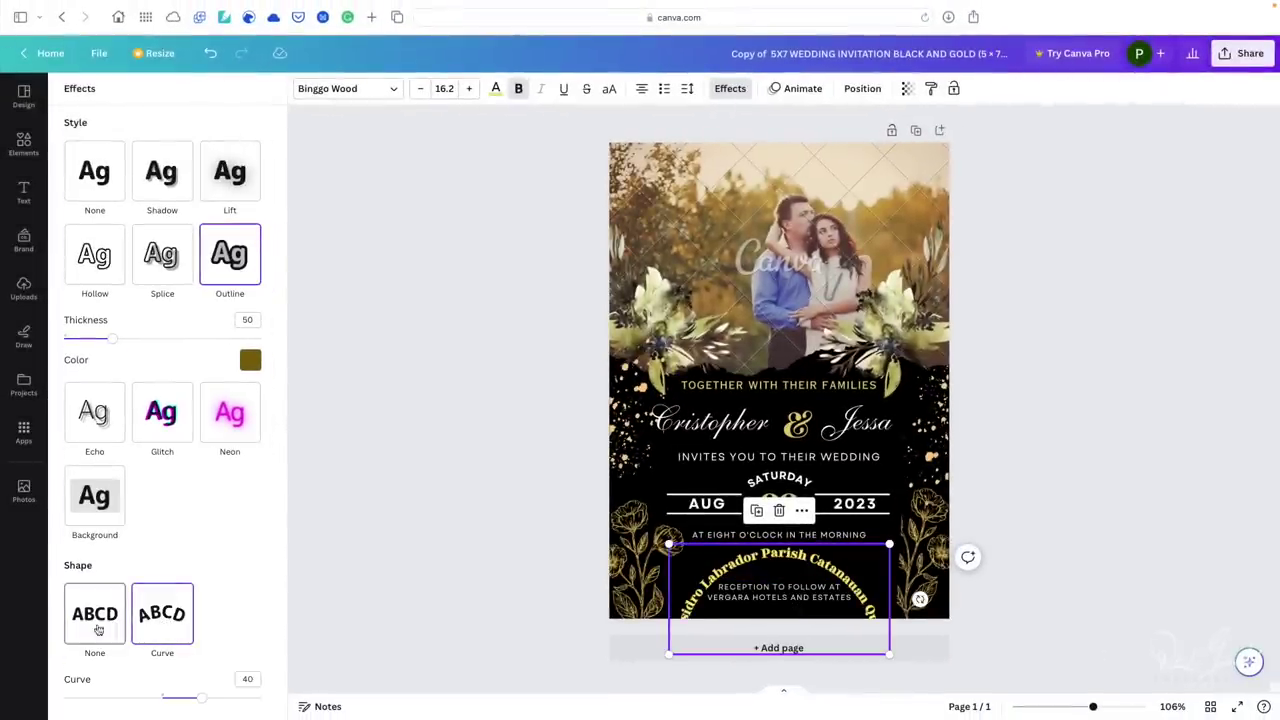
{"action": "left_click", "coordinate": [82, 625]}
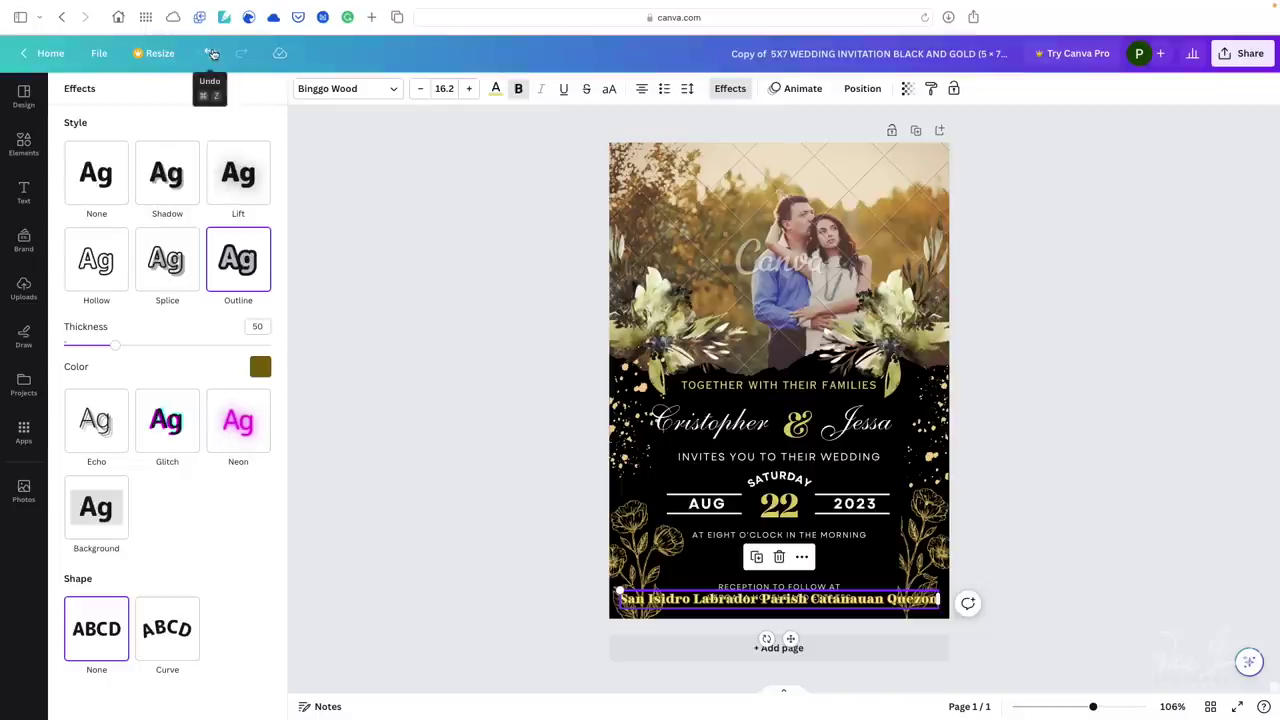
{"action": "left_click", "coordinate": [212, 54]}
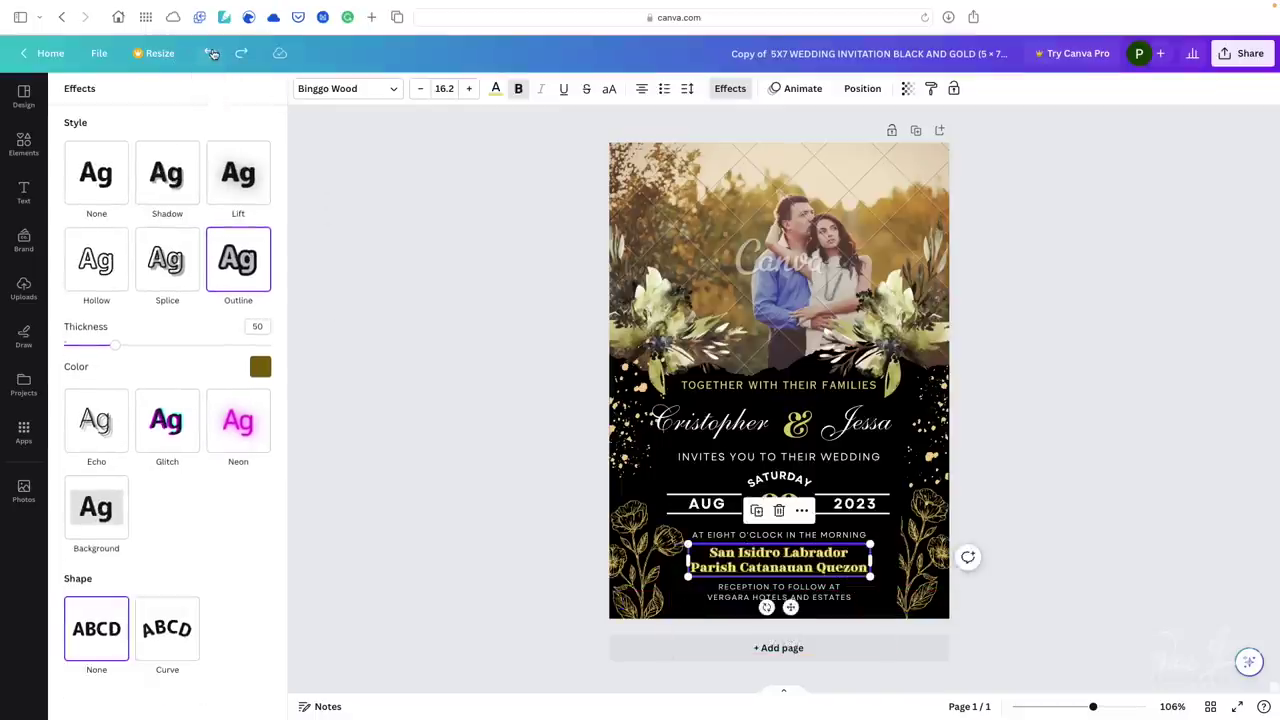
{"action": "left_click", "coordinate": [212, 54]}
{"action": "left_click", "coordinate": [212, 54]}
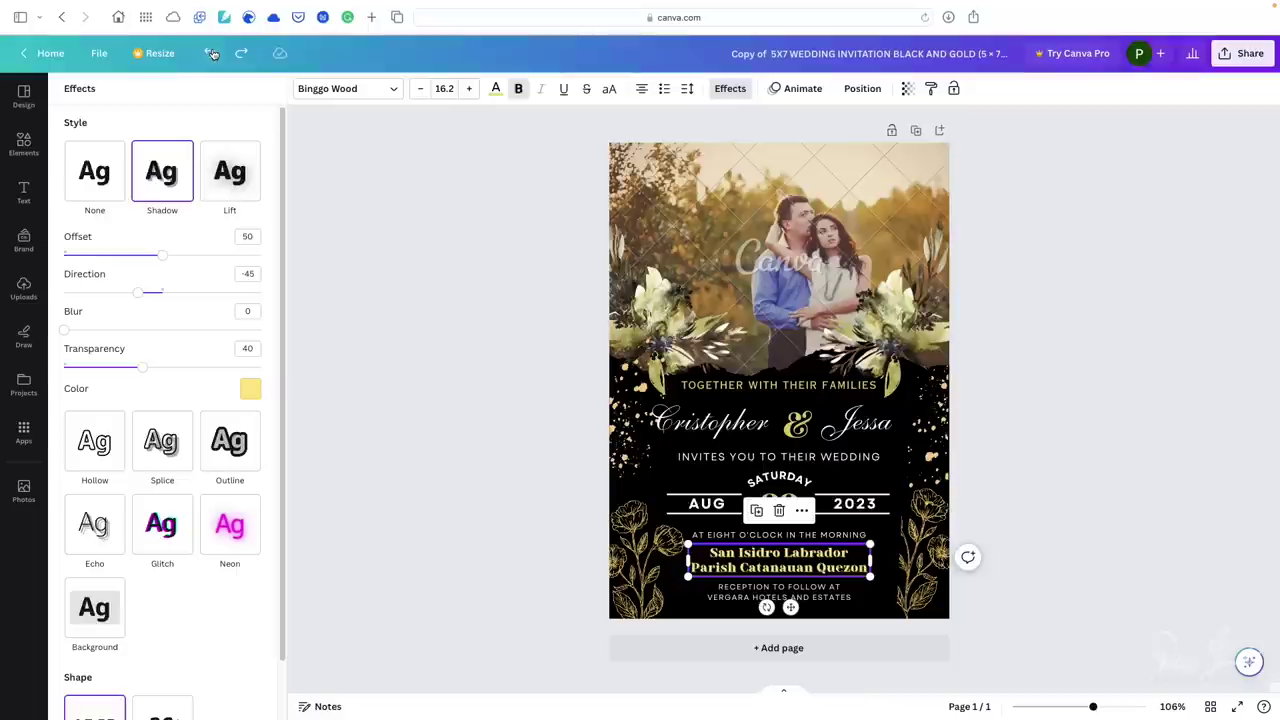
{"action": "left_click", "coordinate": [212, 54]}
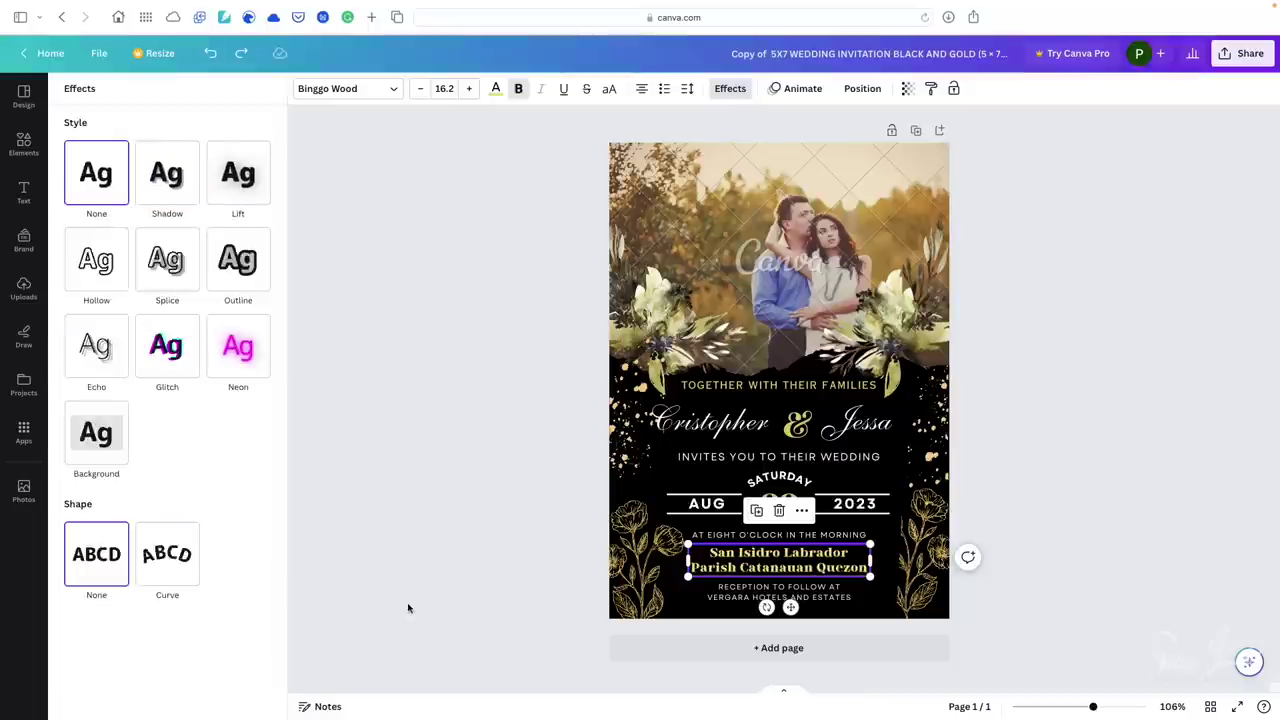
{"action": "key", "text": "Escape"}
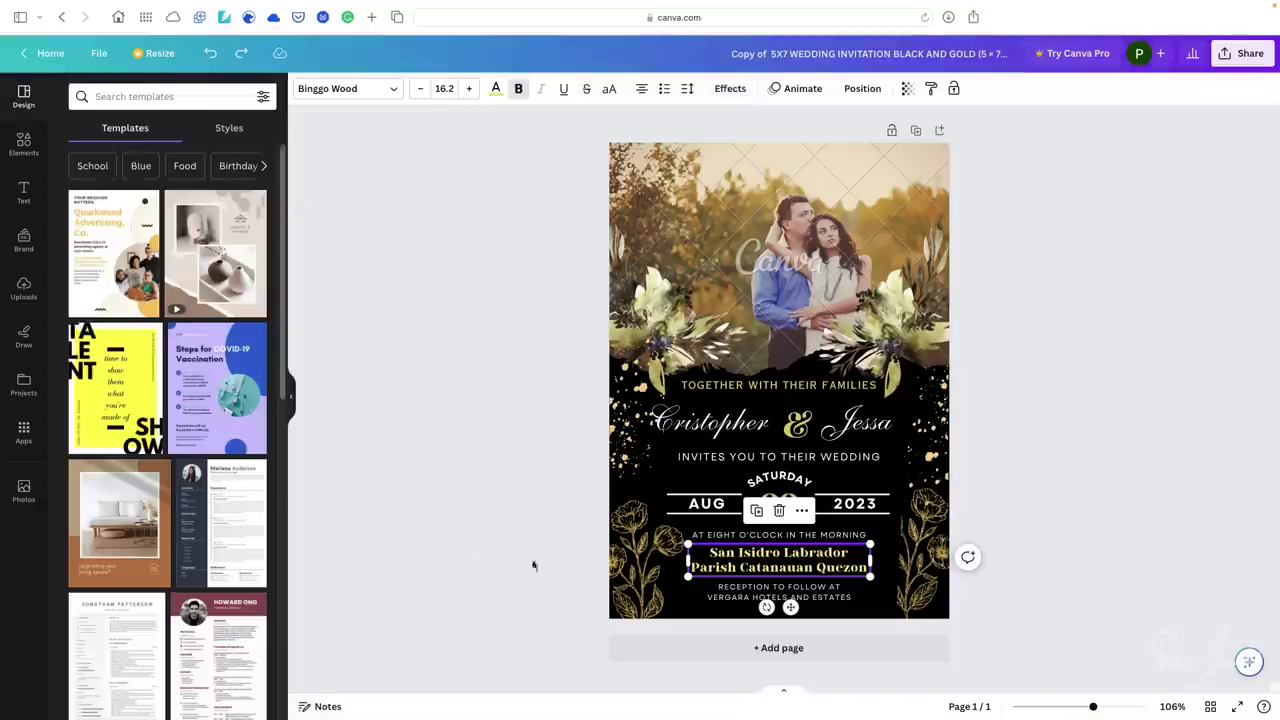
{"action": "double_click", "coordinate": [751, 554]}
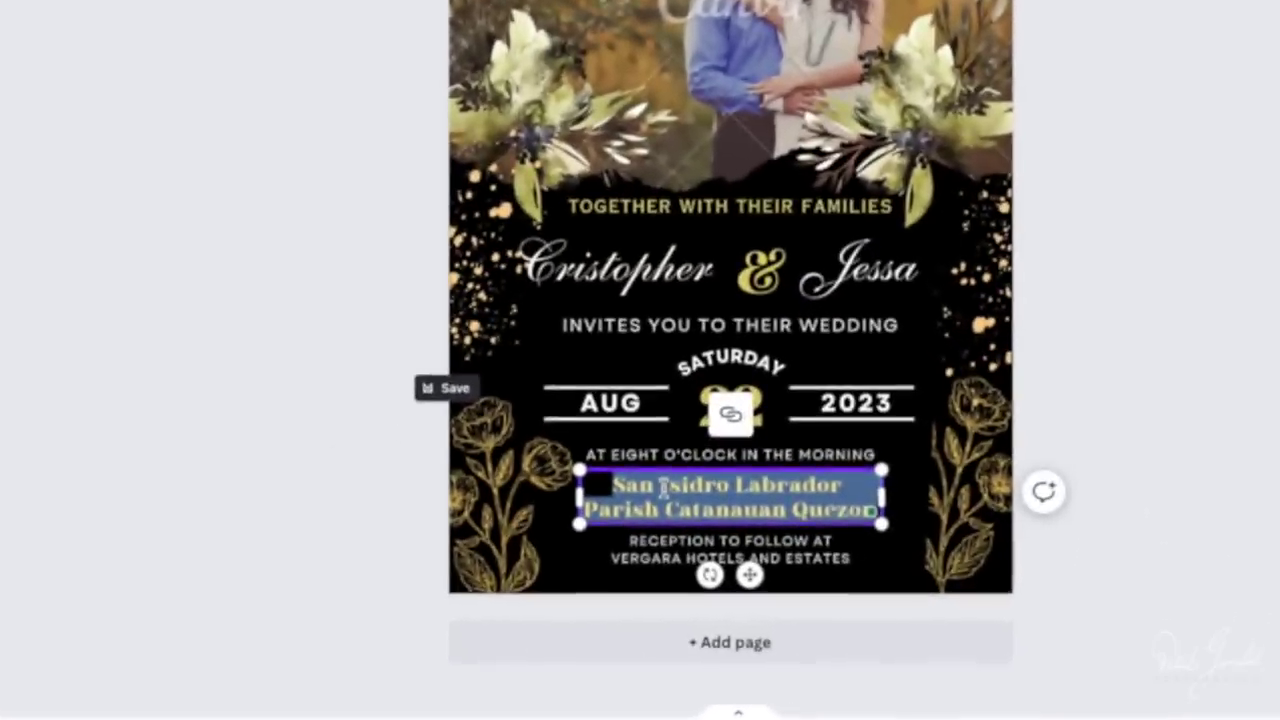
Step: Select all of the two-line church venue text so it can be replaced
{"action": "left_click", "coordinate": [696, 553]}
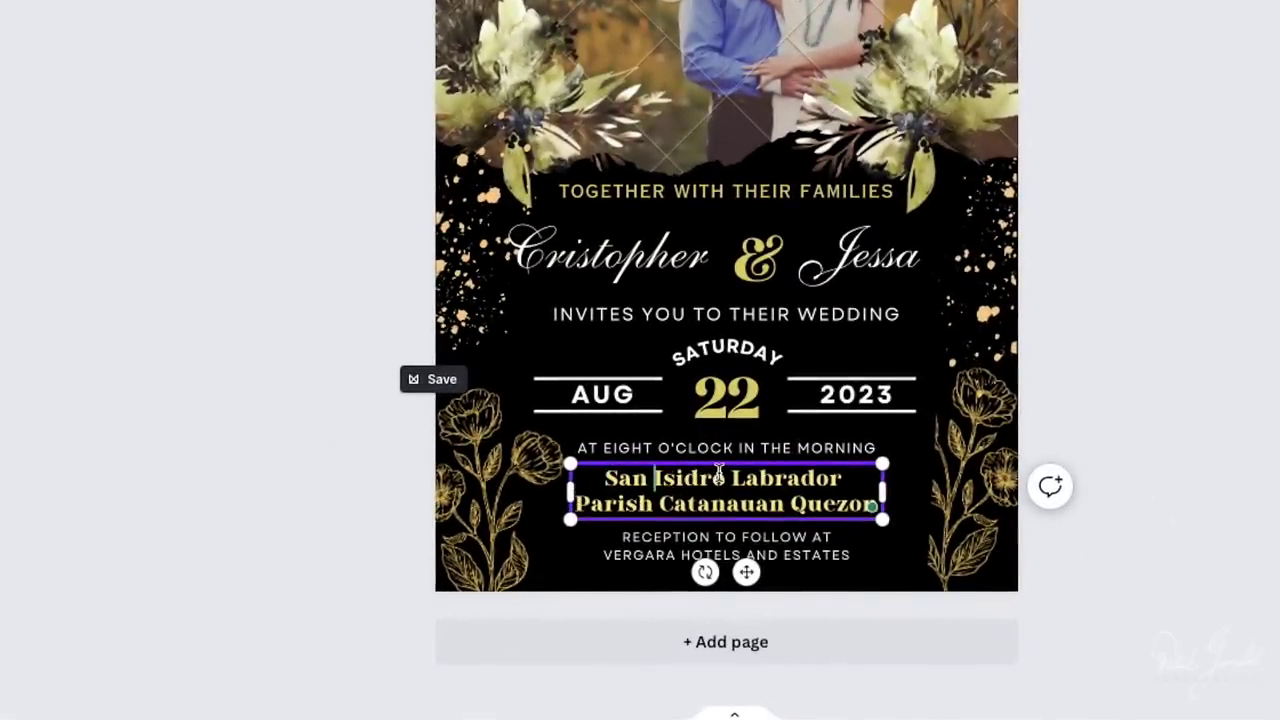
{"action": "double_click", "coordinate": [688, 480]}
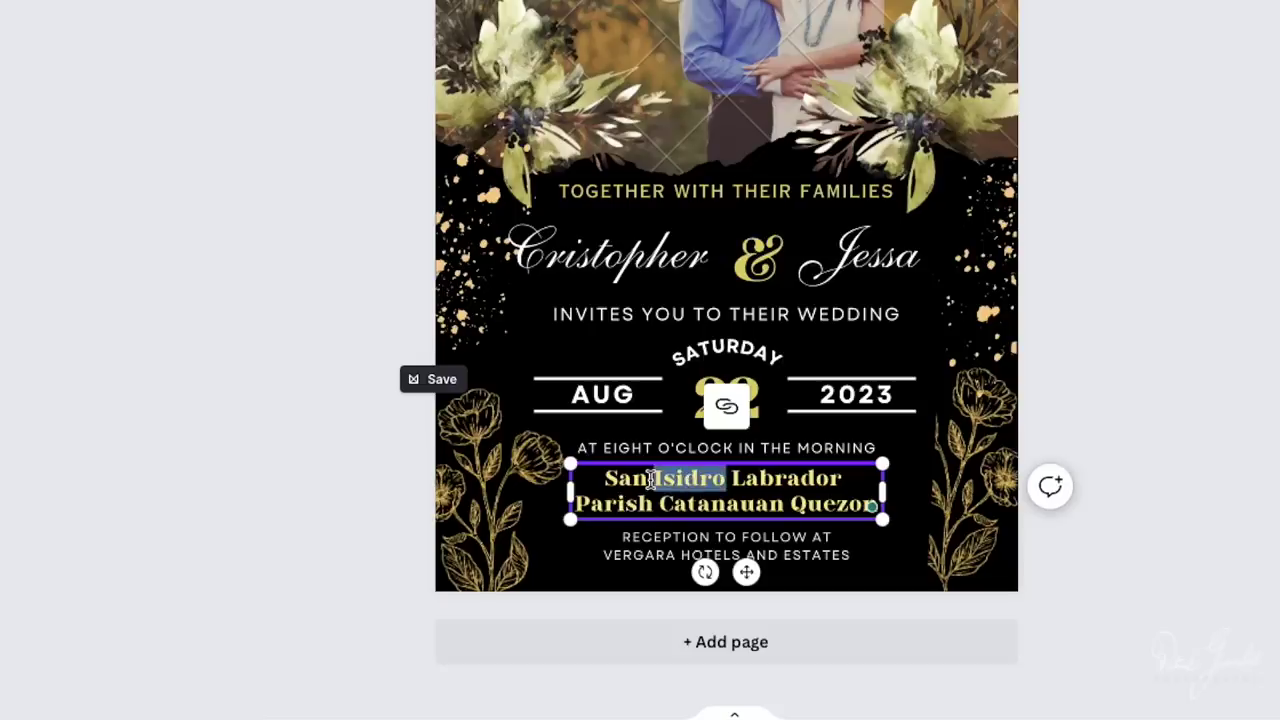
{"action": "triple_click", "coordinate": [651, 480]}
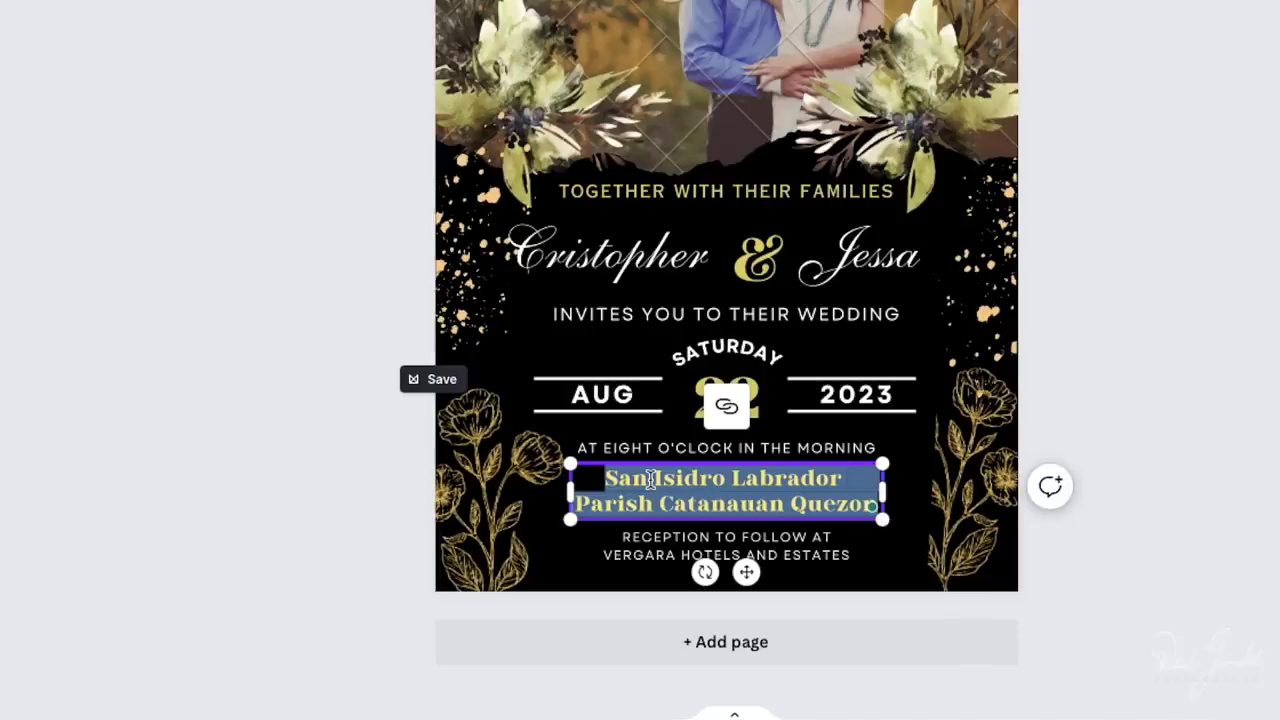
{"action": "type", "text": "123"}
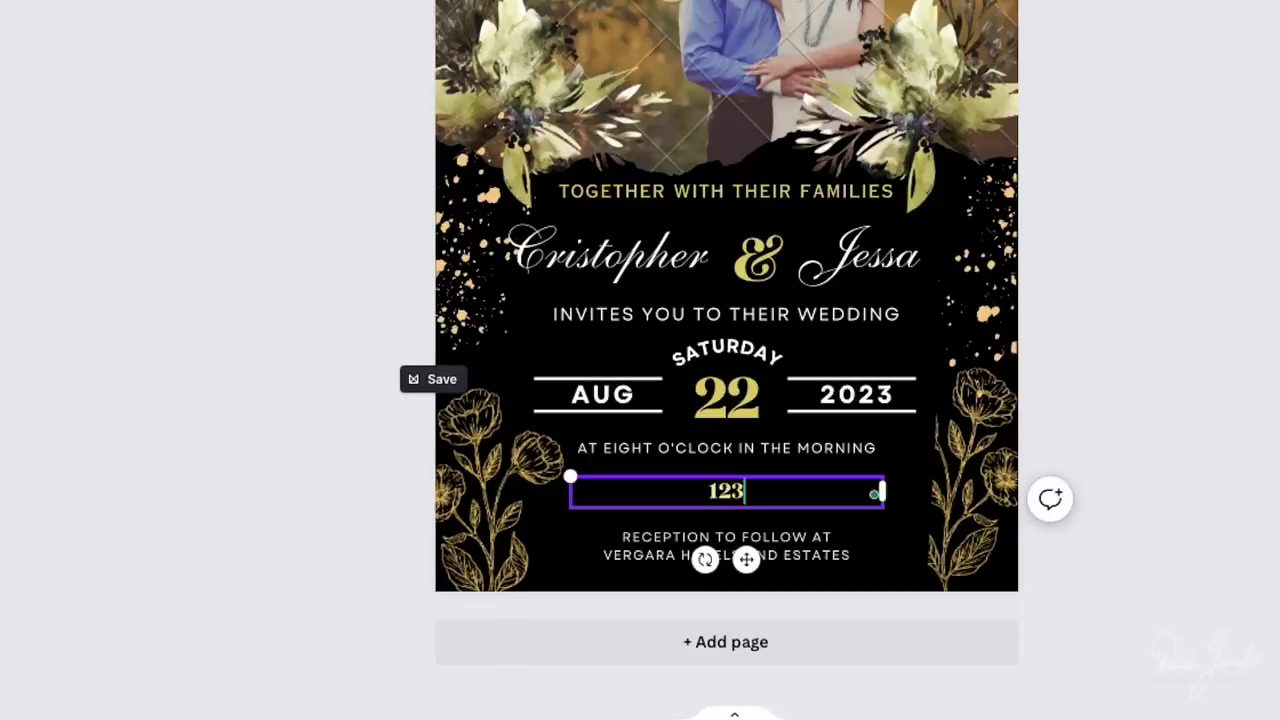
{"action": "type", "text": "45 An"}
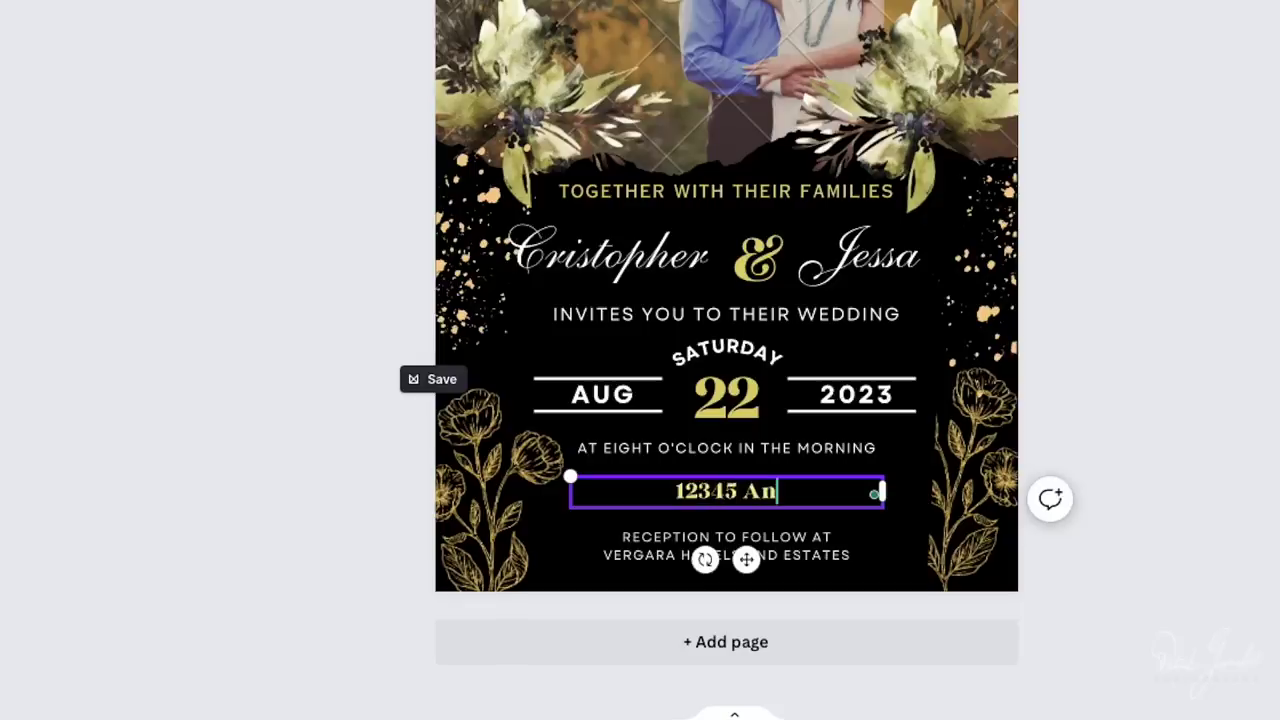
{"action": "type", "text": "ywhe"}
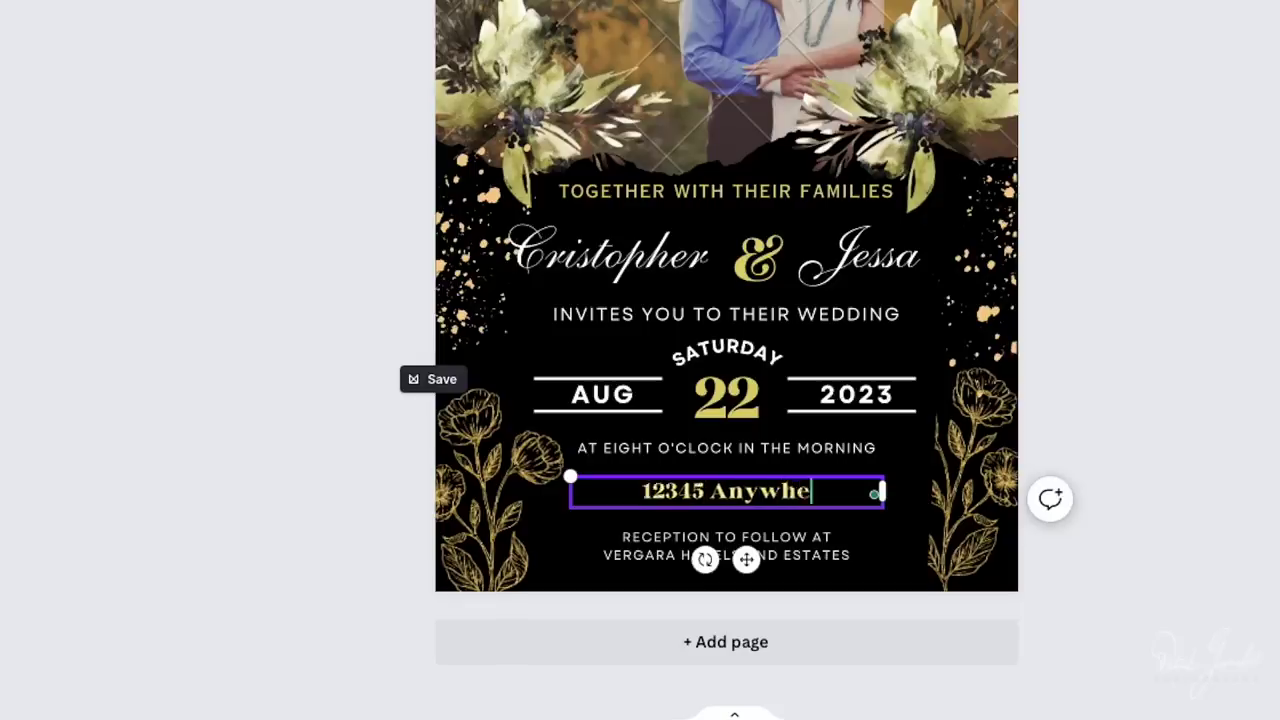
{"action": "type", "text": "re Str"}
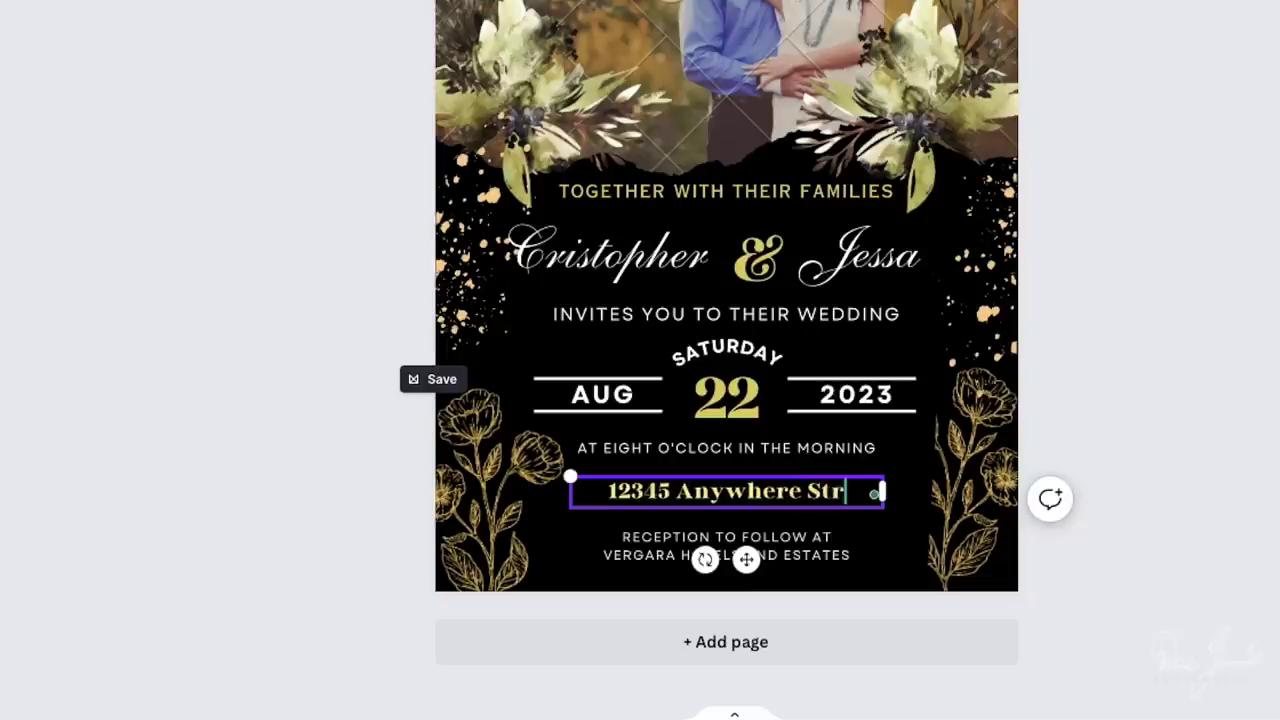
{"action": "type", "text": "eet"}
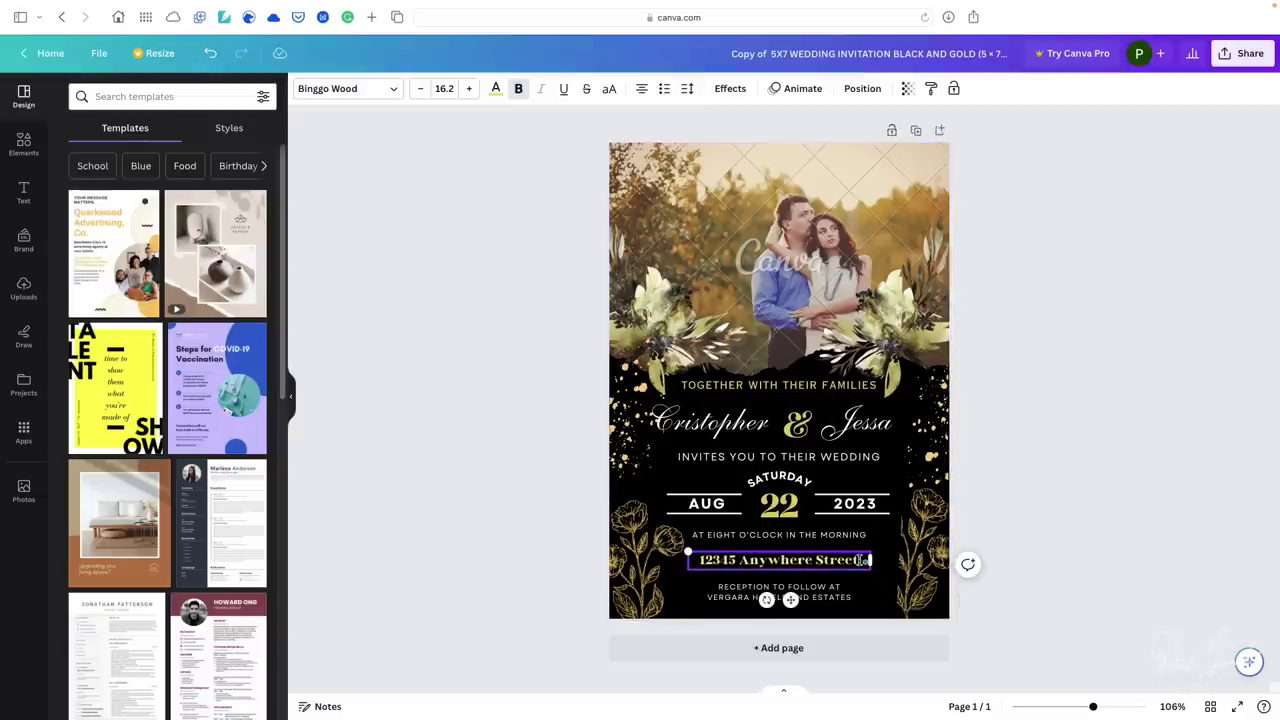
Step: Reposition the 12345 Anywhere Street line using the guides, undoing the final nudge
{"action": "left_click", "coordinate": [513, 561]}
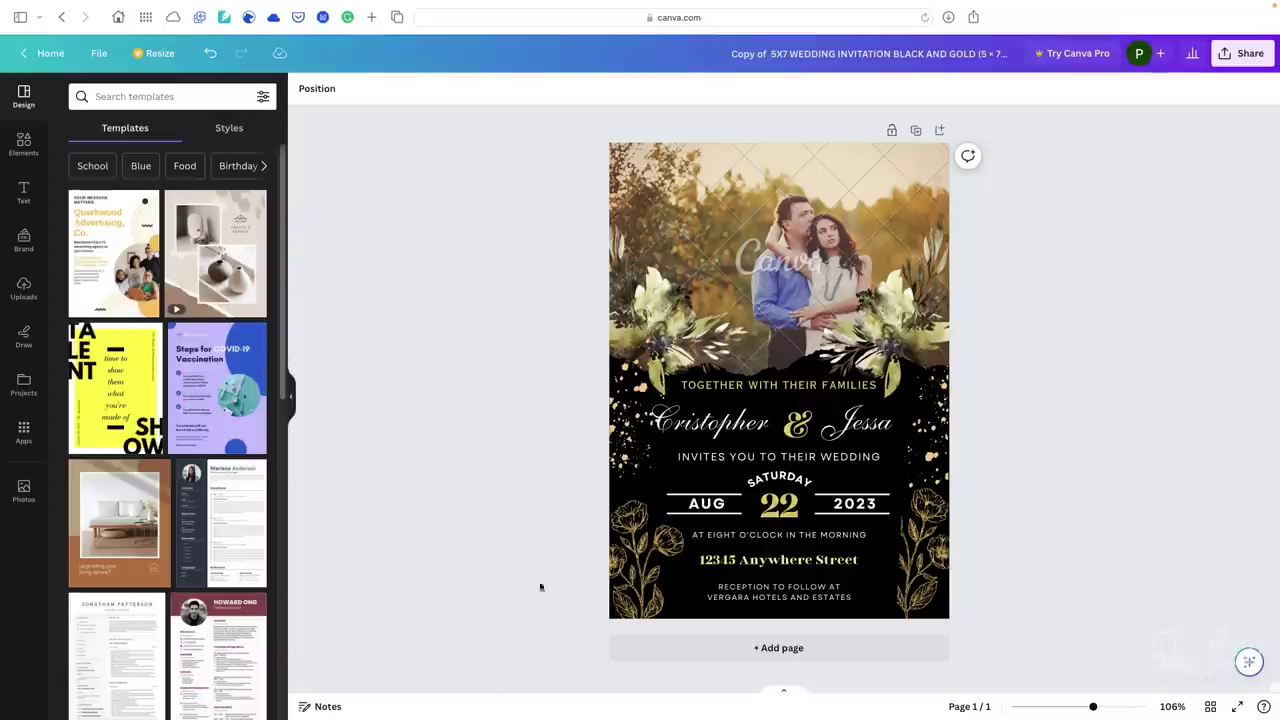
{"action": "left_click", "coordinate": [728, 562]}
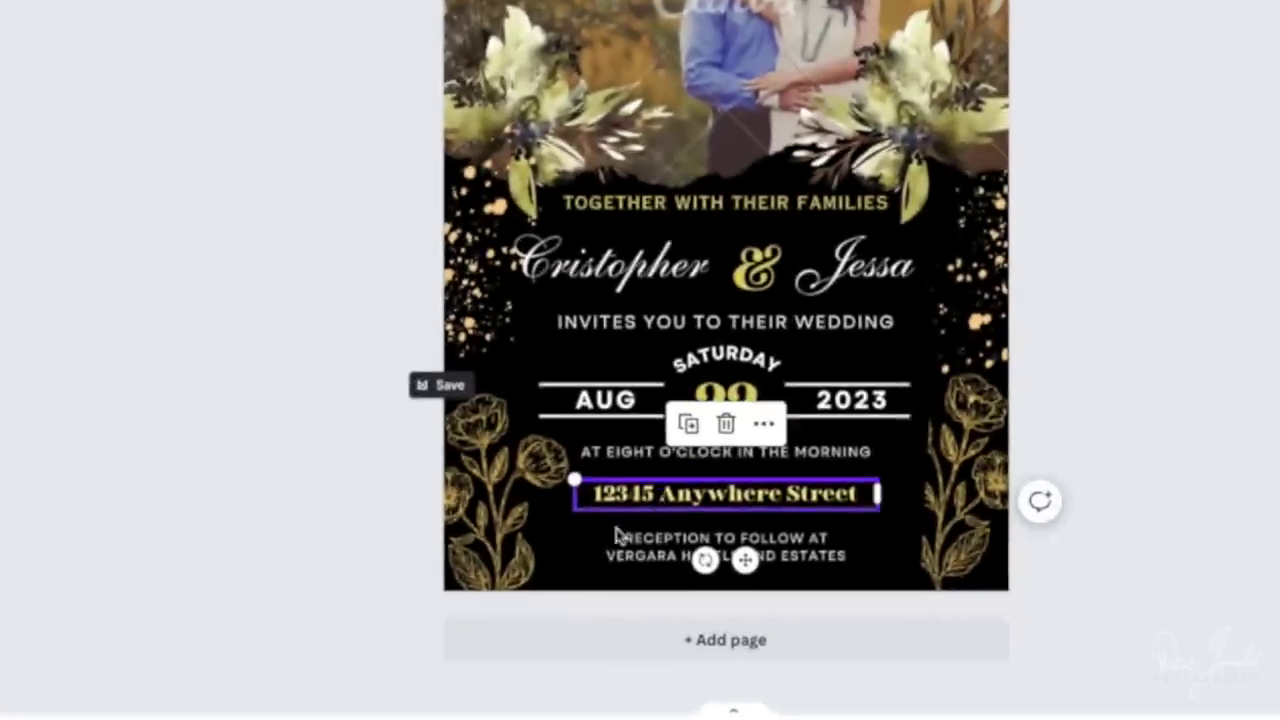
{"action": "mouse_move", "coordinate": [628, 488]}
{"action": "left_mouse_down"}
{"action": "mouse_move", "coordinate": [578, 475]}
{"action": "mouse_move", "coordinate": [611, 483]}
{"action": "left_mouse_up"}
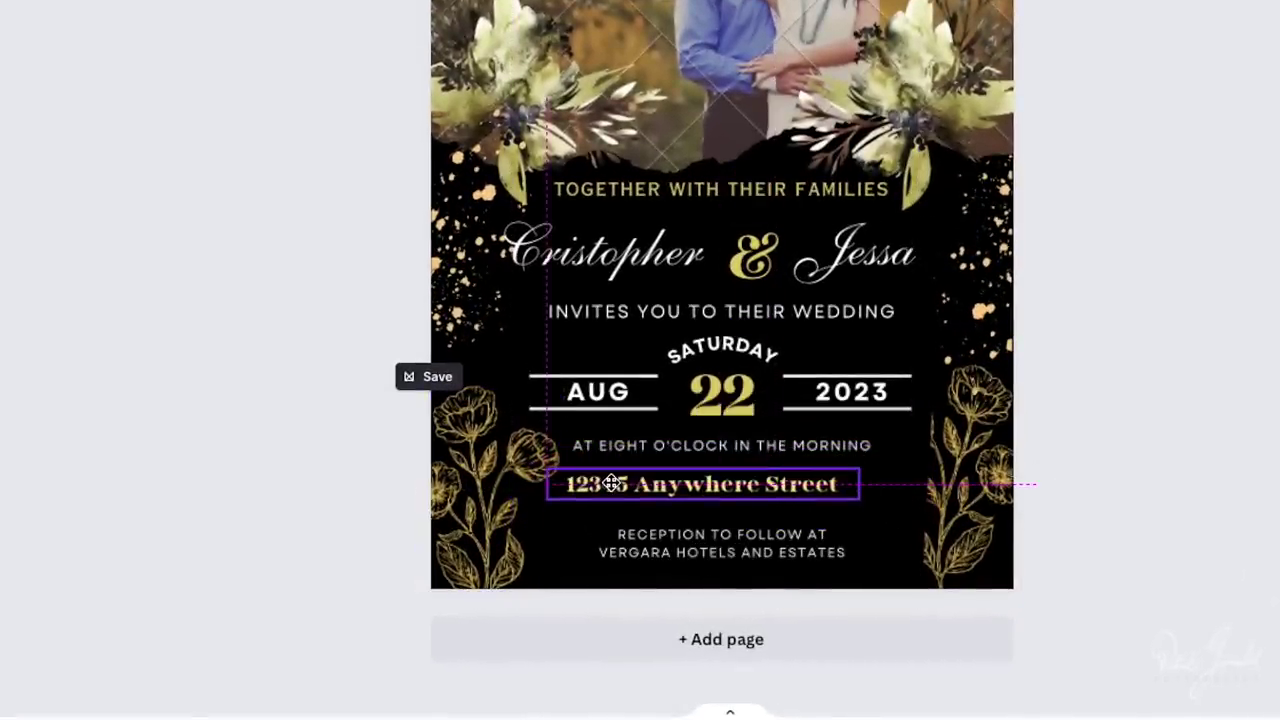
{"action": "left_click_drag", "start_coordinate": [611, 483], "coordinate": [611, 483]}
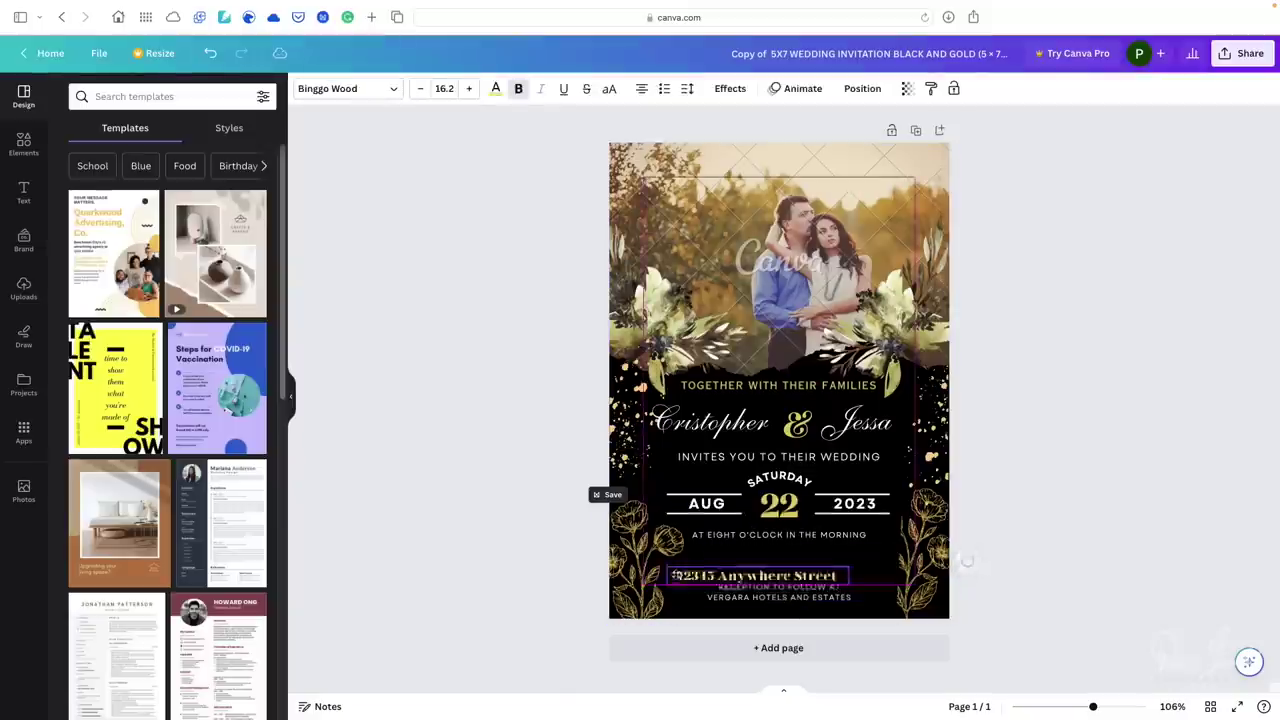
{"action": "left_click_drag", "start_coordinate": [716, 562], "coordinate": [713, 560]}
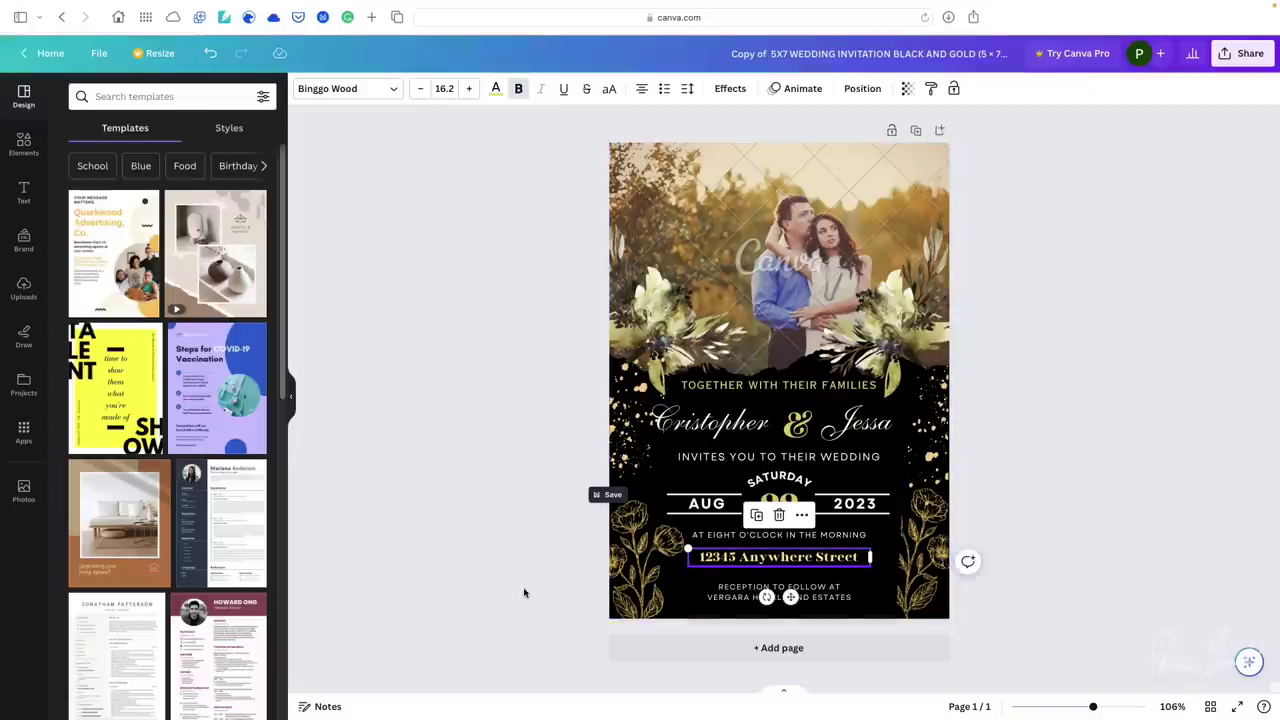
{"action": "left_click", "coordinate": [209, 55]}
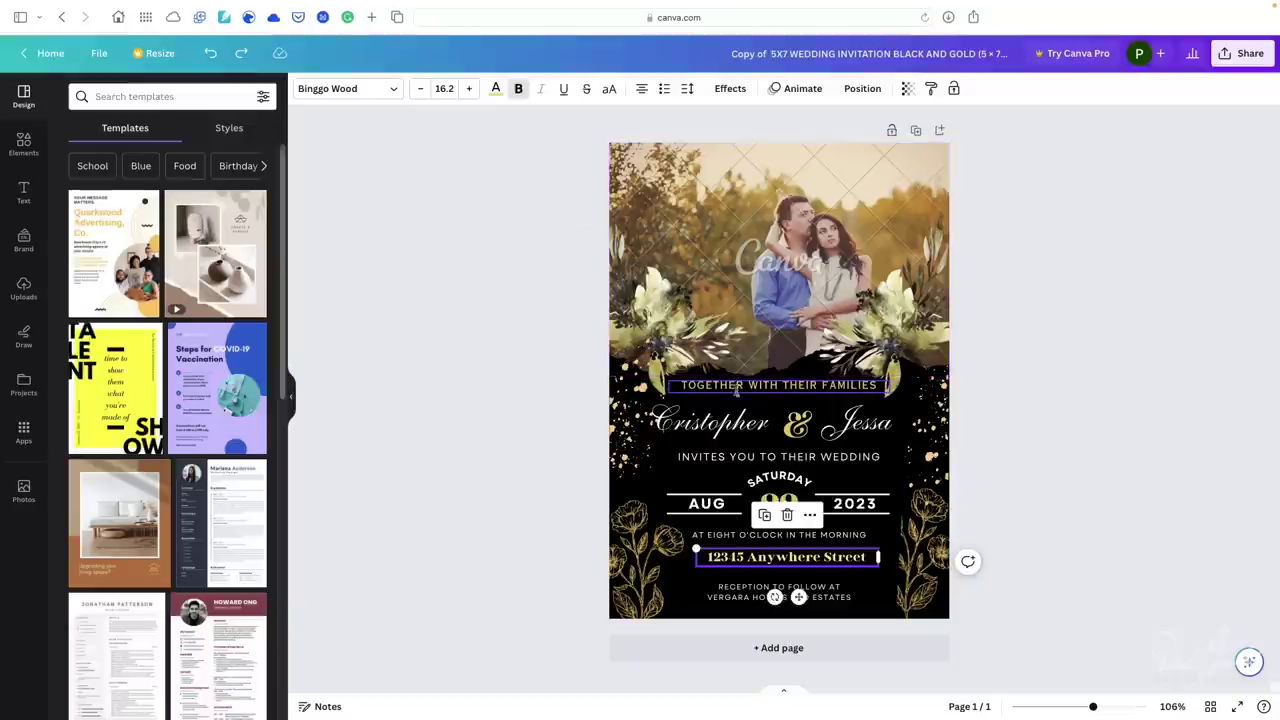
Step: Nudge the TOGETHER WITH THEIR FAMILIES line slightly downward
{"action": "left_click", "coordinate": [738, 387]}
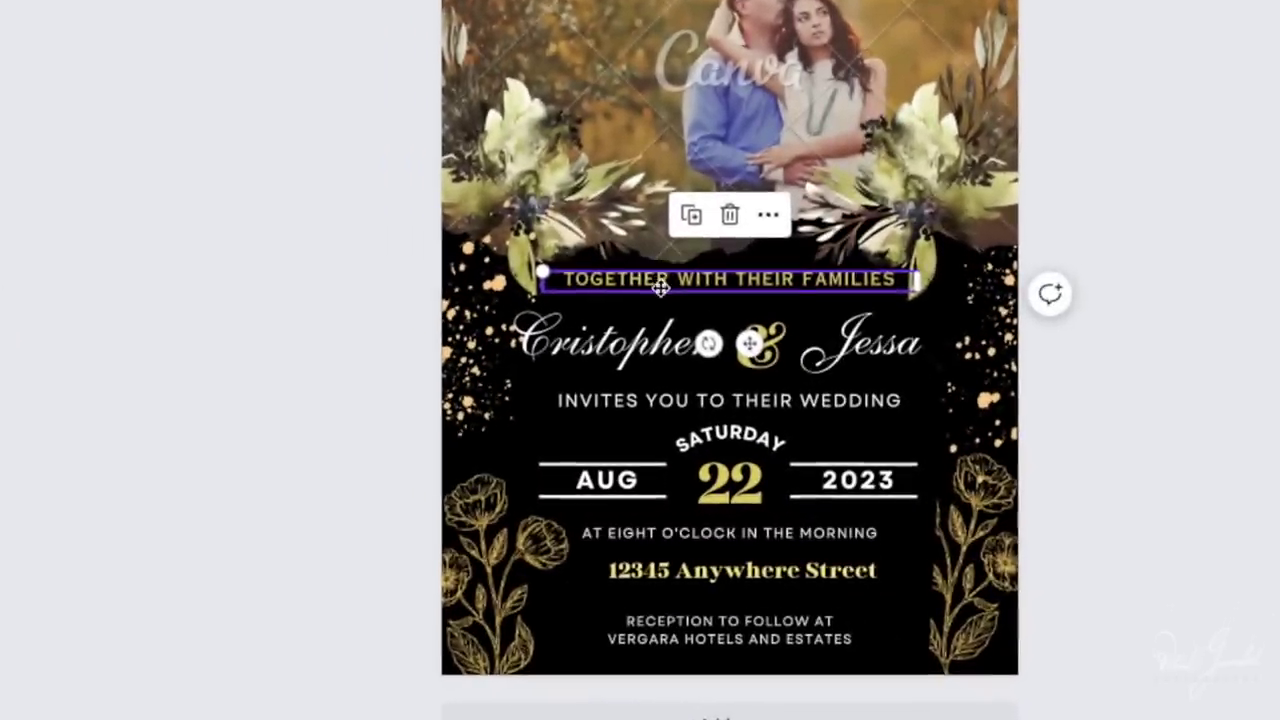
{"action": "left_click_drag", "start_coordinate": [738, 387], "coordinate": [739, 389]}
{"action": "left_click_drag", "start_coordinate": [660, 295], "coordinate": [660, 302]}
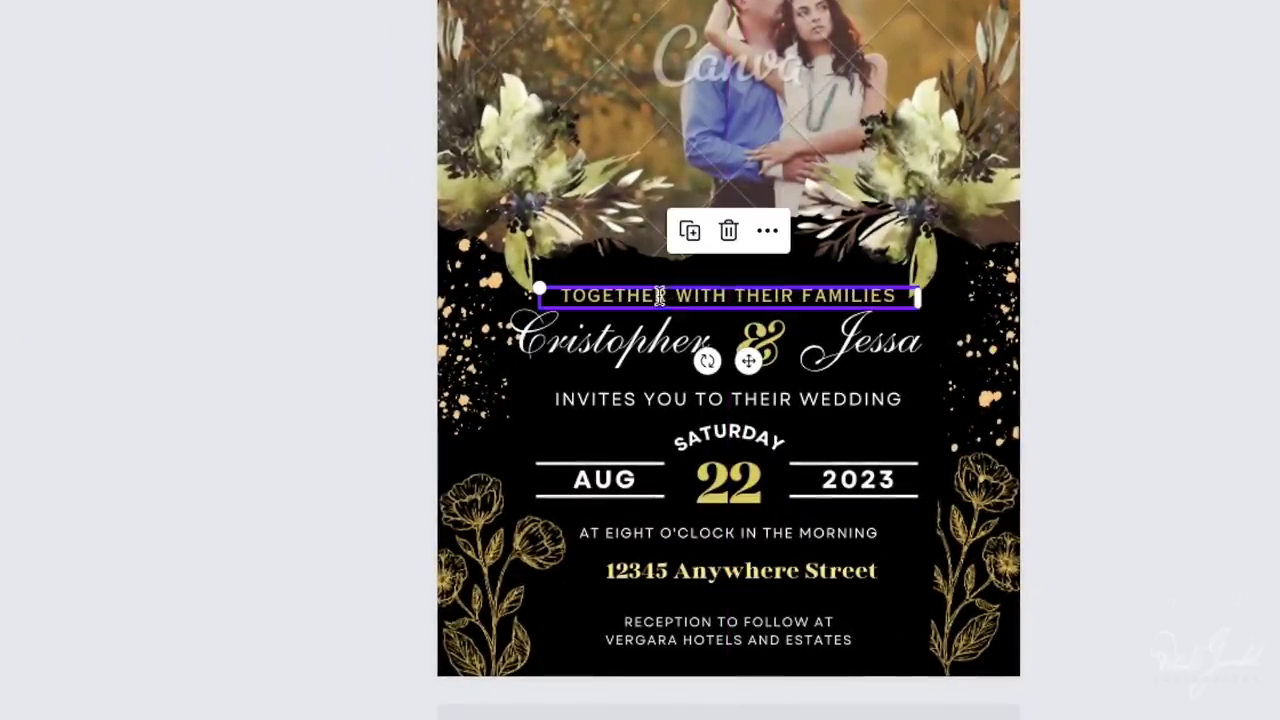
Step: Resize the address text box and centre it below the time line
{"action": "left_click", "coordinate": [712, 586]}
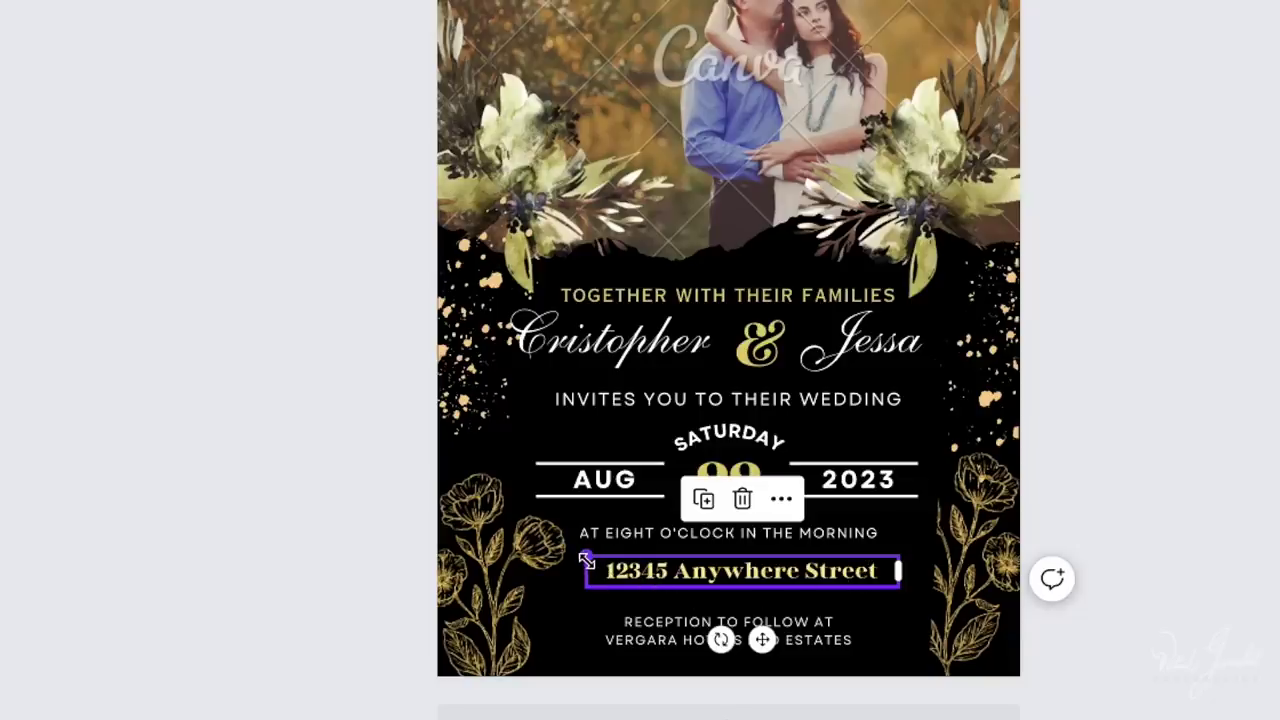
{"action": "left_click_drag", "start_coordinate": [586, 561], "coordinate": [655, 548]}
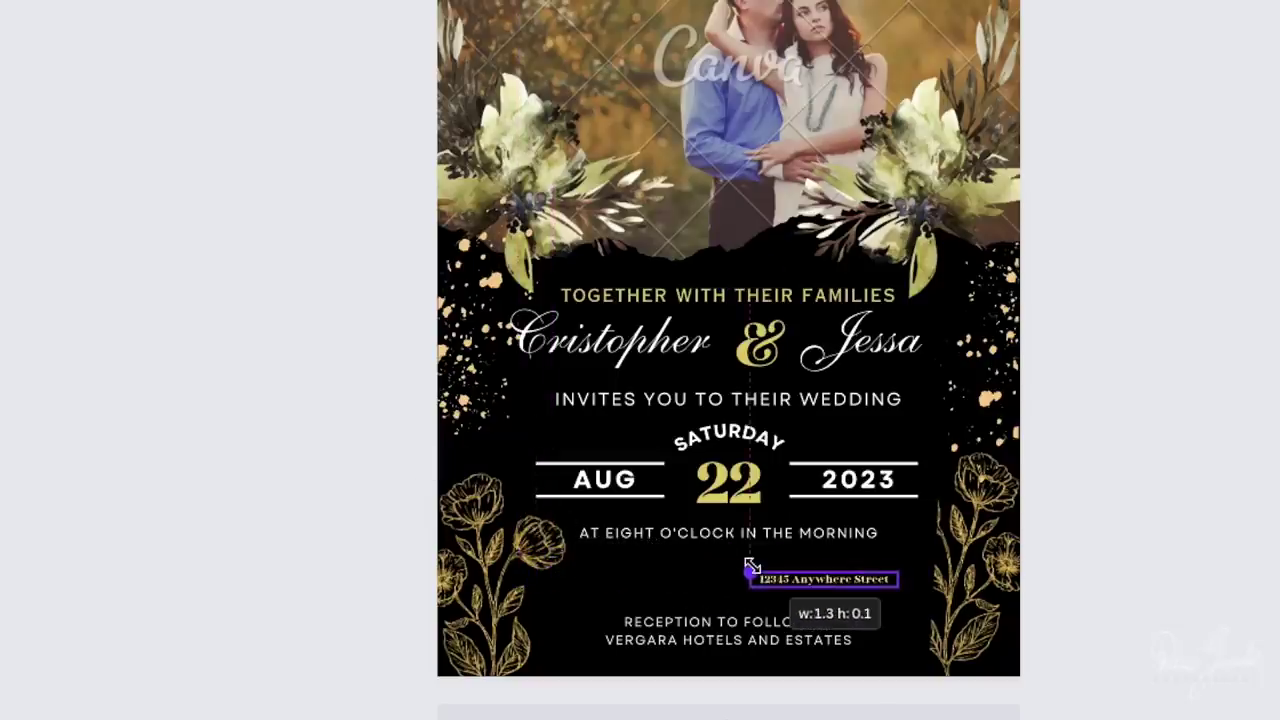
{"action": "left_click_drag", "start_coordinate": [655, 548], "coordinate": [587, 557]}
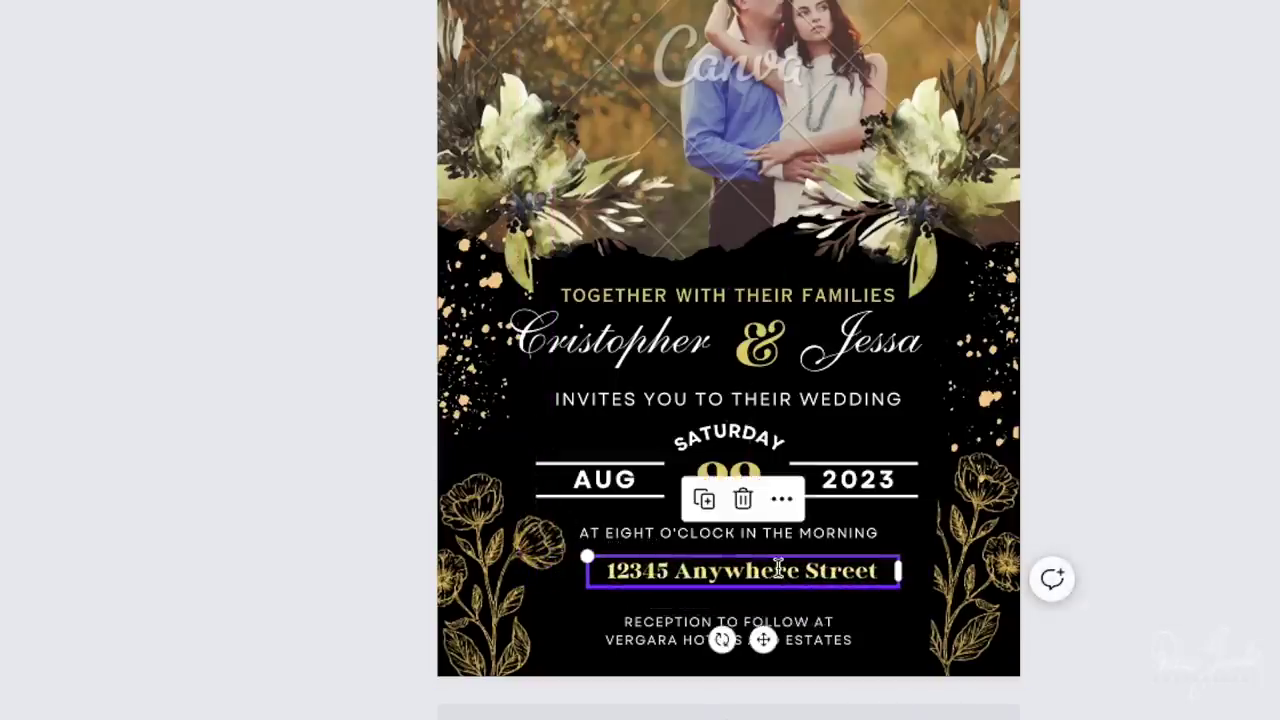
{"action": "left_click_drag", "start_coordinate": [779, 571], "coordinate": [764, 566]}
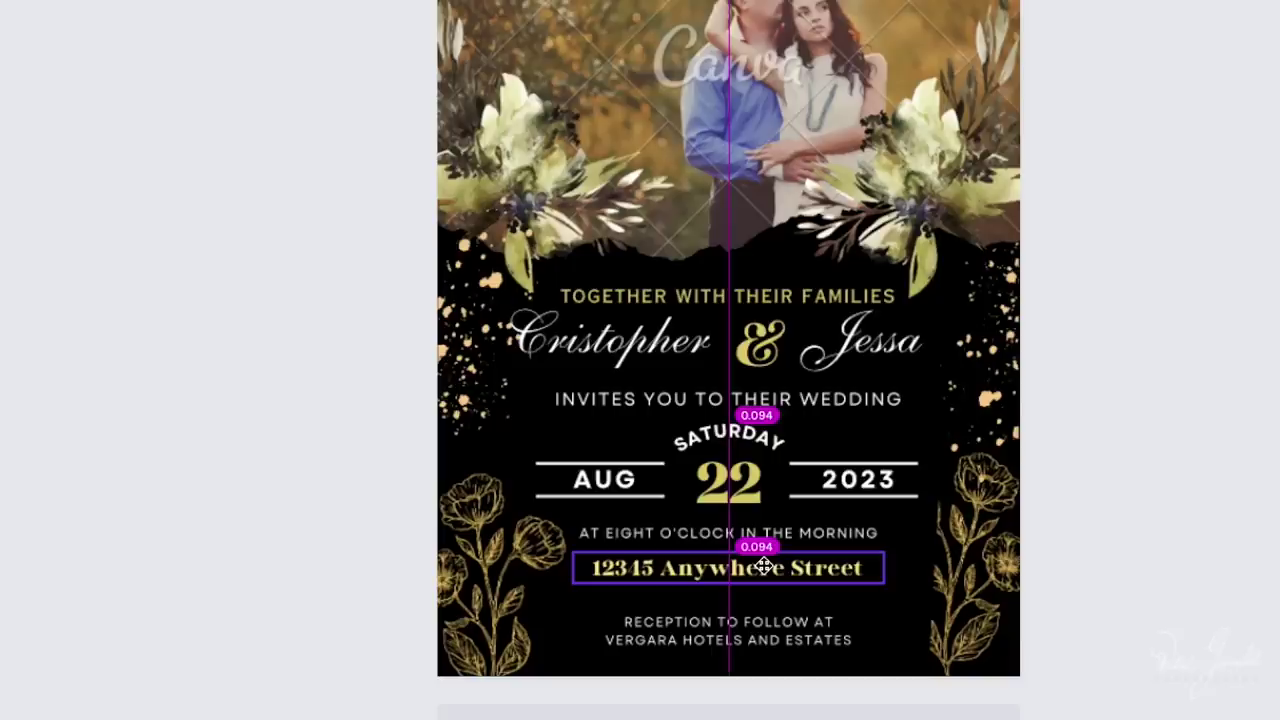
{"action": "left_click_drag", "start_coordinate": [763, 566], "coordinate": [763, 575]}
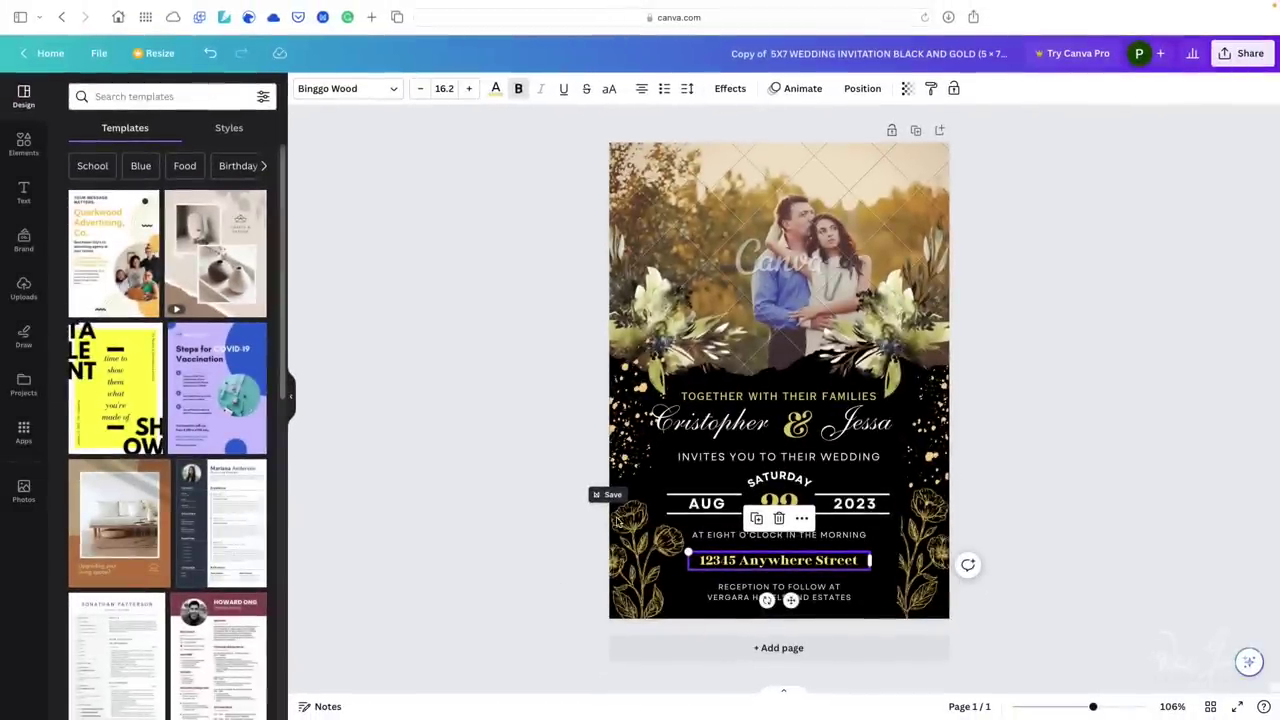
{"action": "mouse_move", "coordinate": [799, 251]}
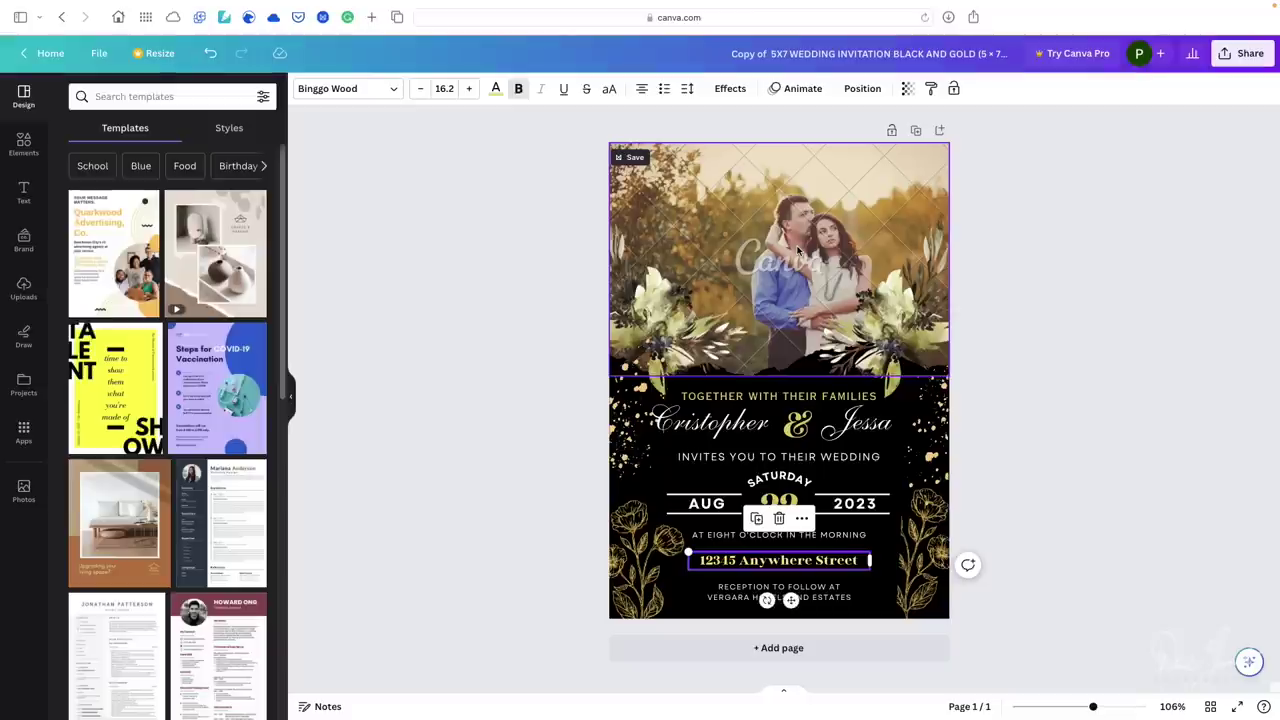
Step: Search the Elements library for 'wedding' and show all photo results
{"action": "left_click", "coordinate": [797, 250]}
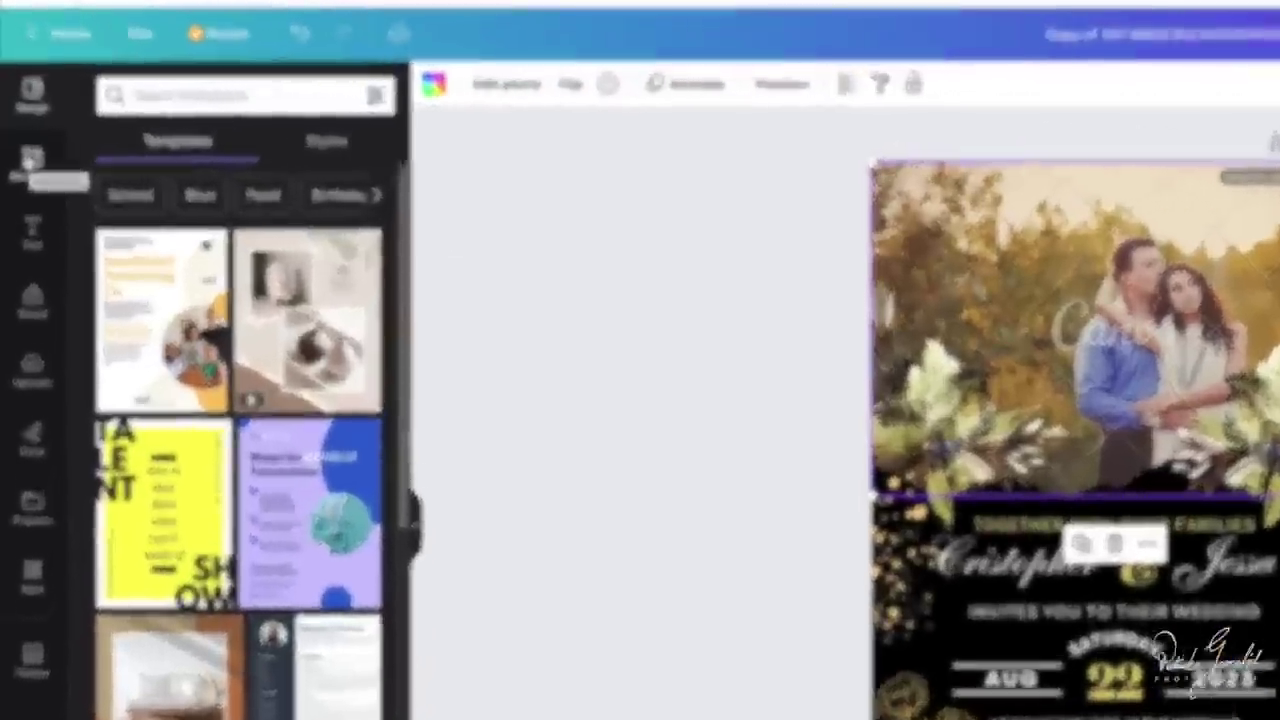
{"action": "left_click", "coordinate": [23, 140]}
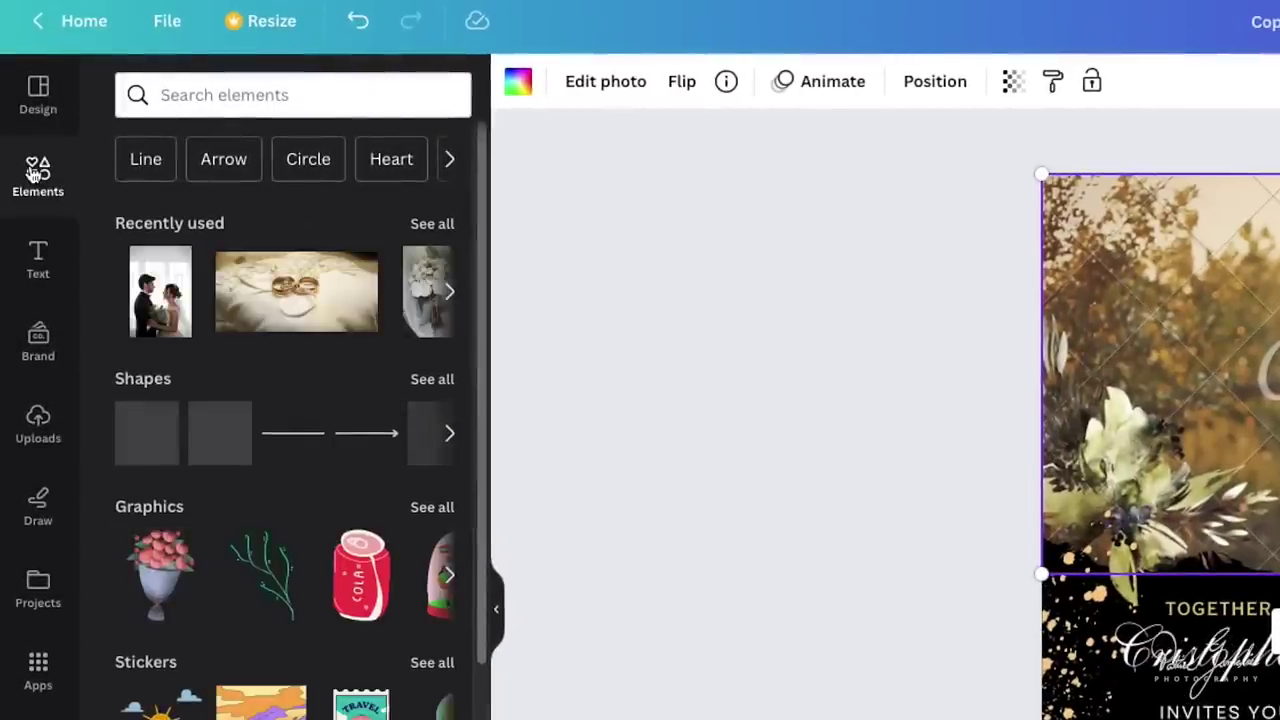
{"action": "left_click", "coordinate": [244, 91]}
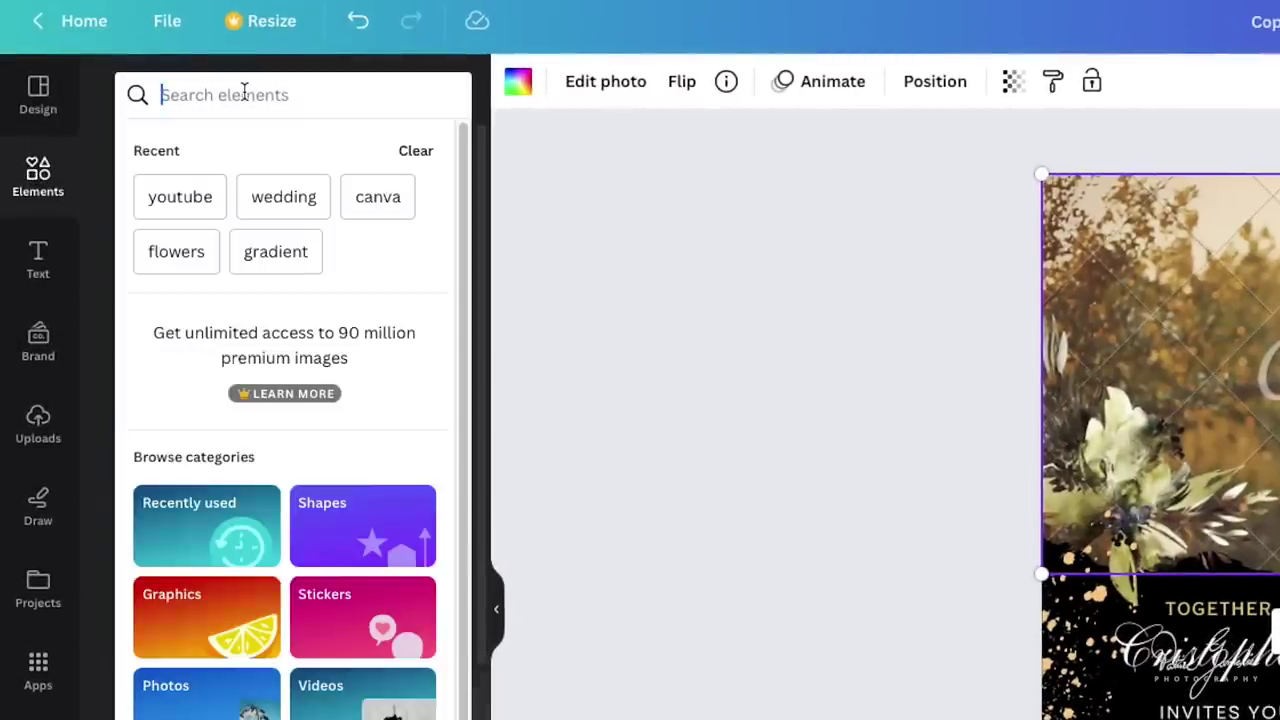
{"action": "type", "text": "w"}
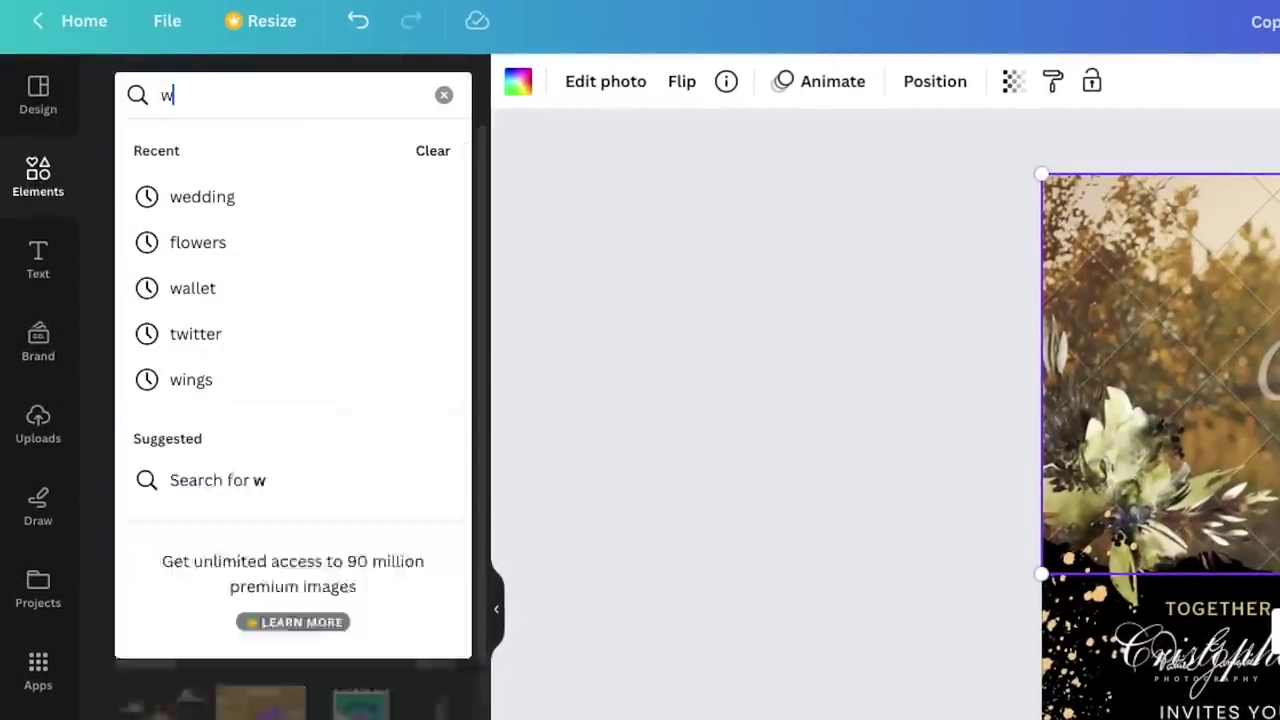
{"action": "type", "text": "edding"}
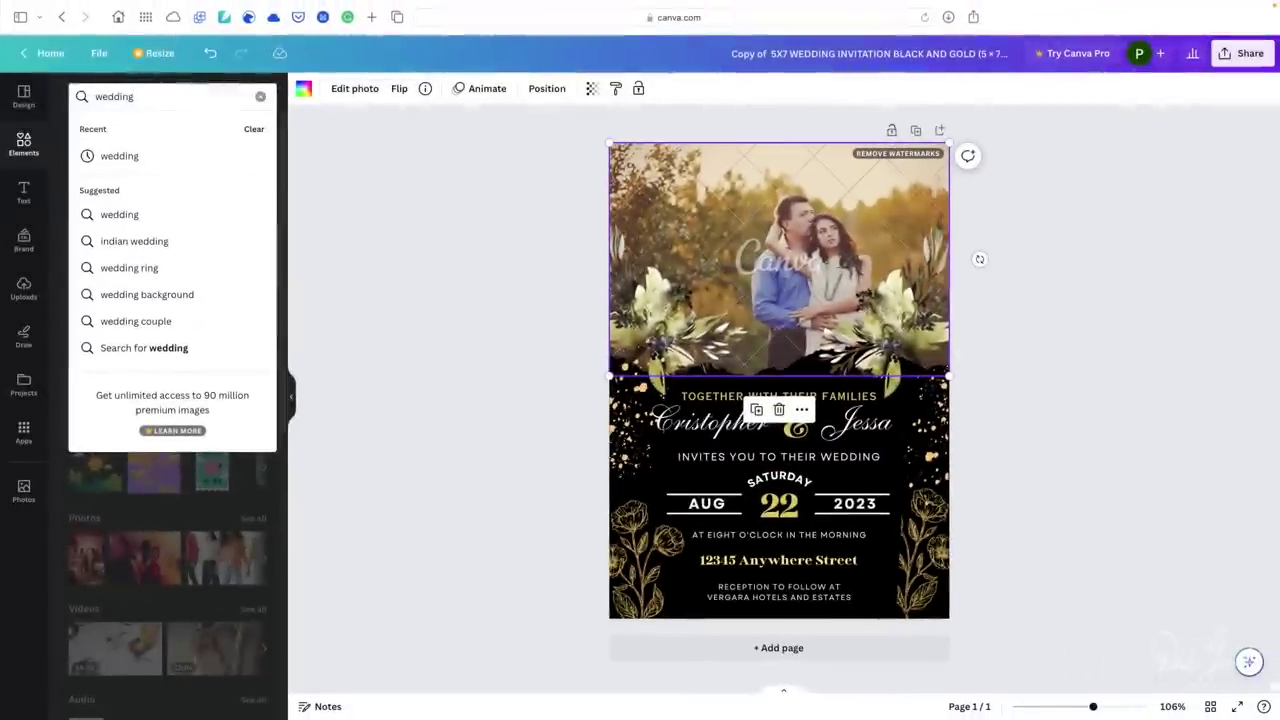
{"action": "key", "text": "Return"}
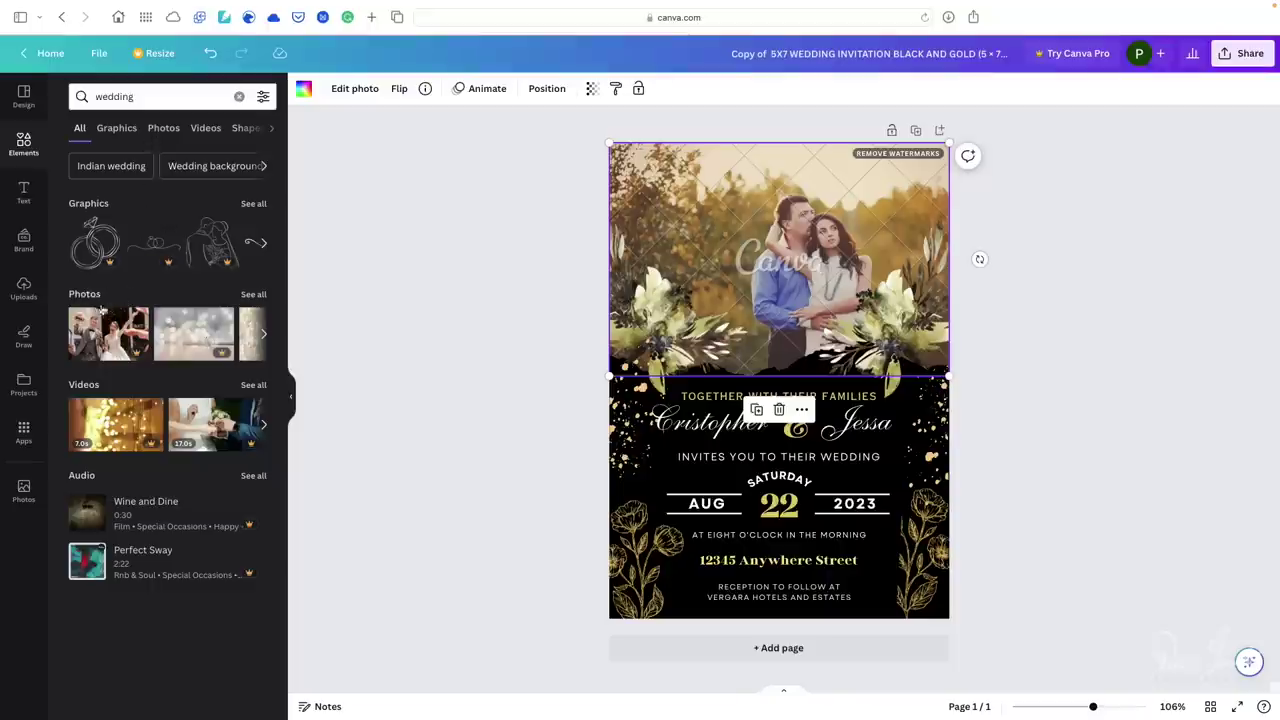
{"action": "left_click", "coordinate": [252, 294]}
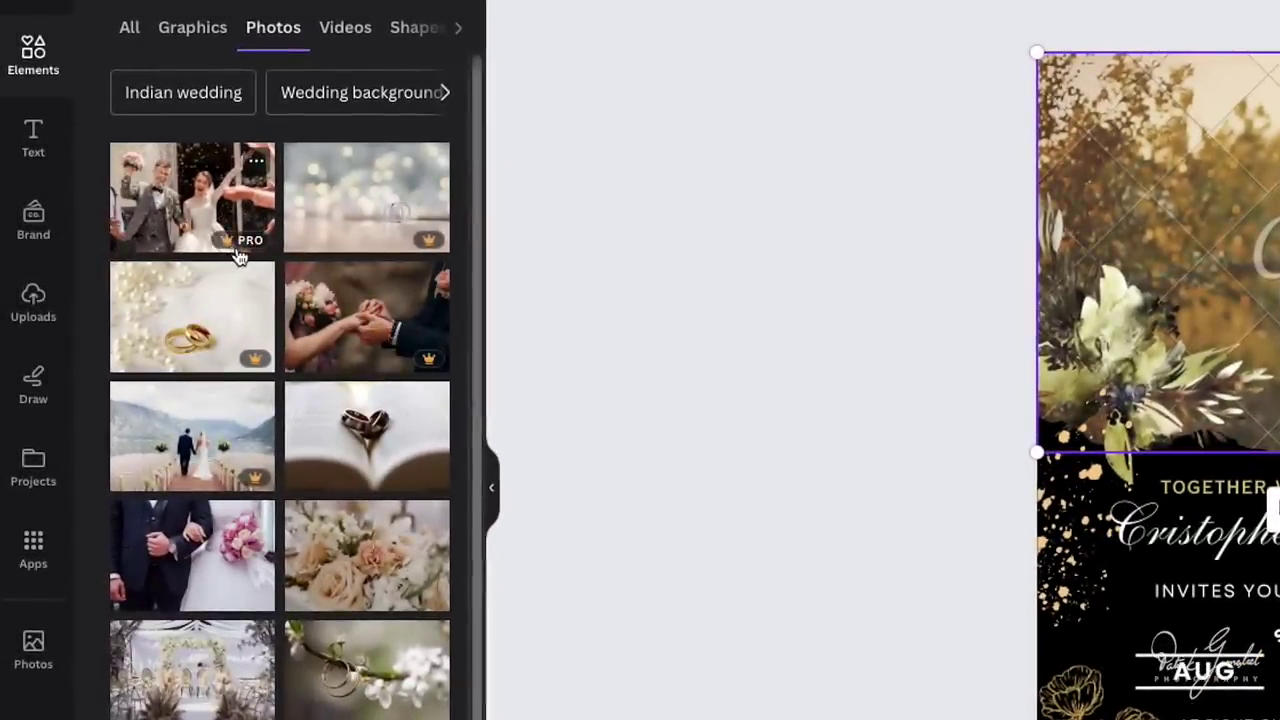
{"action": "mouse_move", "coordinate": [218, 366]}
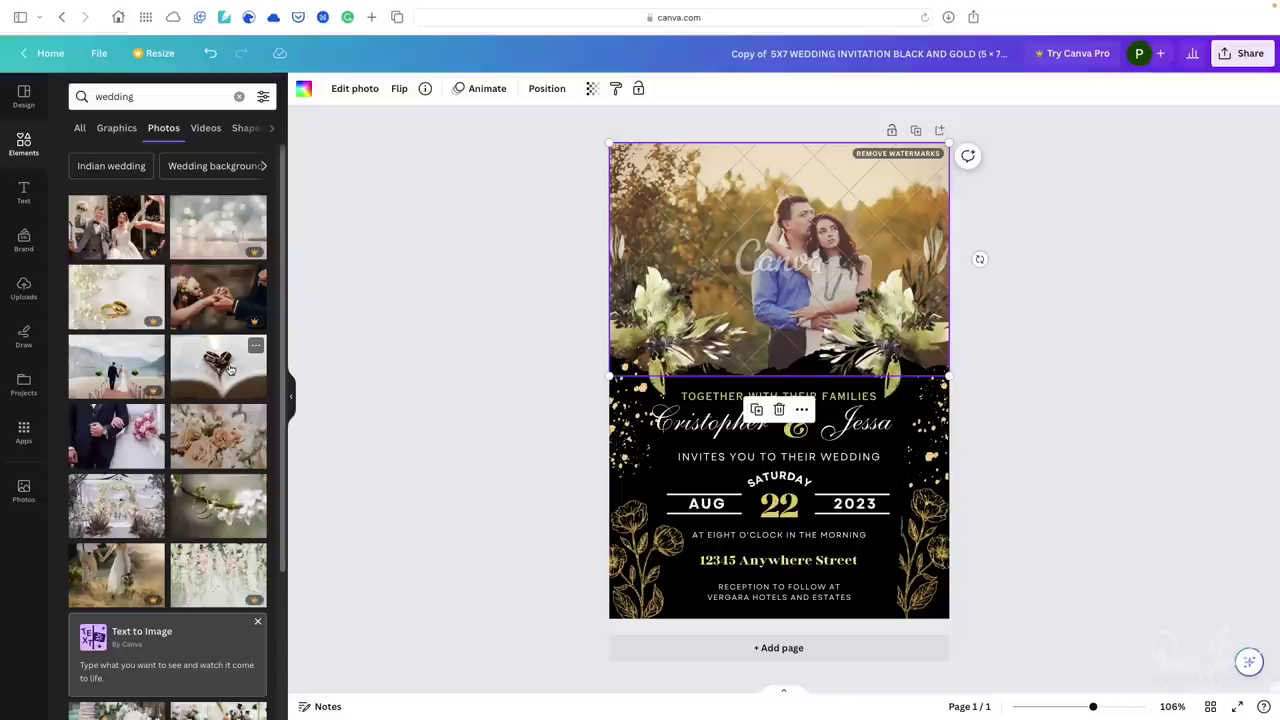
Step: Drag the heart-rings photo into the top frame, replacing the couple photo
{"action": "mouse_move", "coordinate": [212, 364]}
{"action": "left_mouse_down"}
{"action": "mouse_move", "coordinate": [733, 205]}
{"action": "mouse_move", "coordinate": [724, 213]}
{"action": "mouse_move", "coordinate": [830, 312]}
{"action": "left_mouse_up"}
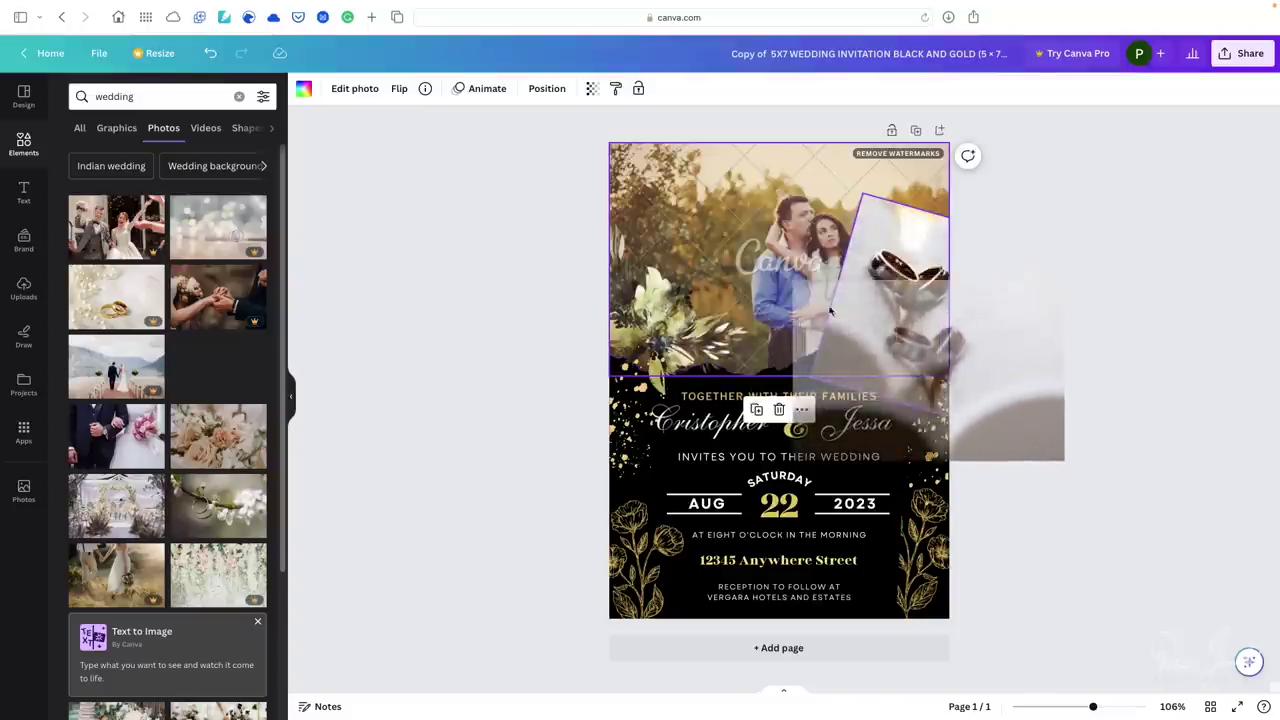
{"action": "mouse_move", "coordinate": [830, 311]}
{"action": "left_mouse_down"}
{"action": "mouse_move", "coordinate": [626, 552]}
{"action": "mouse_move", "coordinate": [905, 518]}
{"action": "left_mouse_up"}
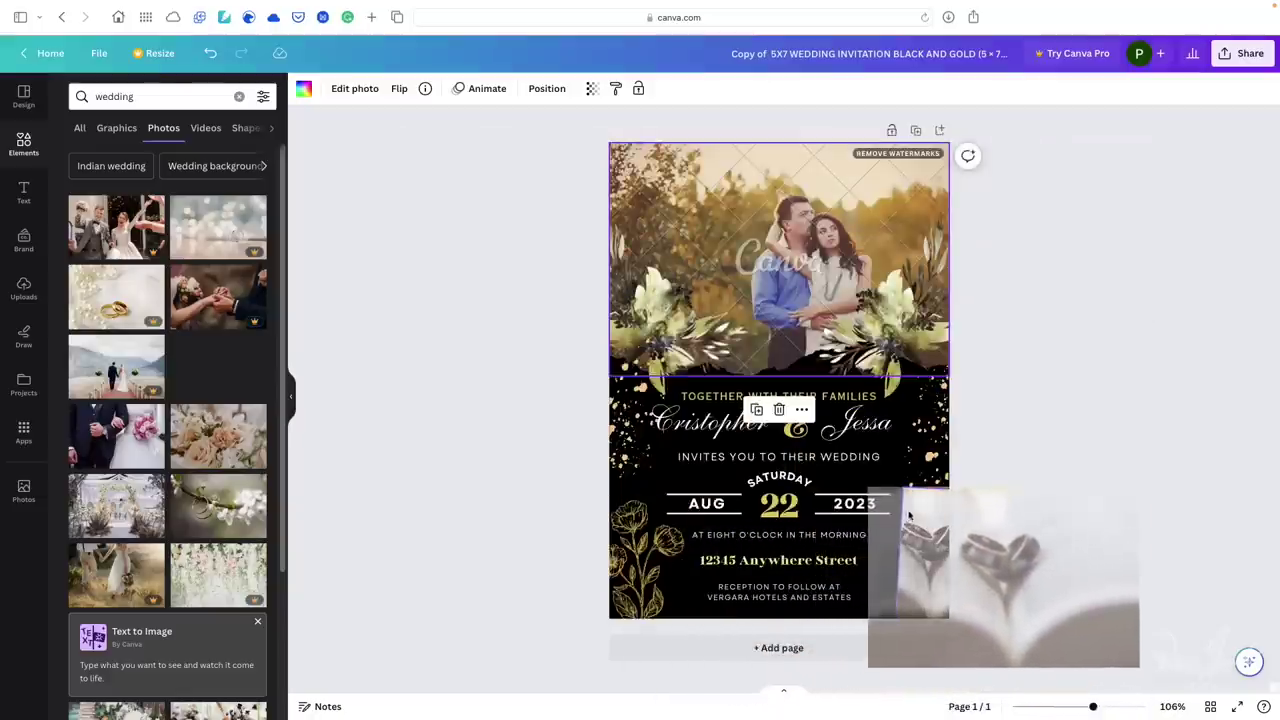
{"action": "left_click_drag", "start_coordinate": [905, 518], "coordinate": [731, 213]}
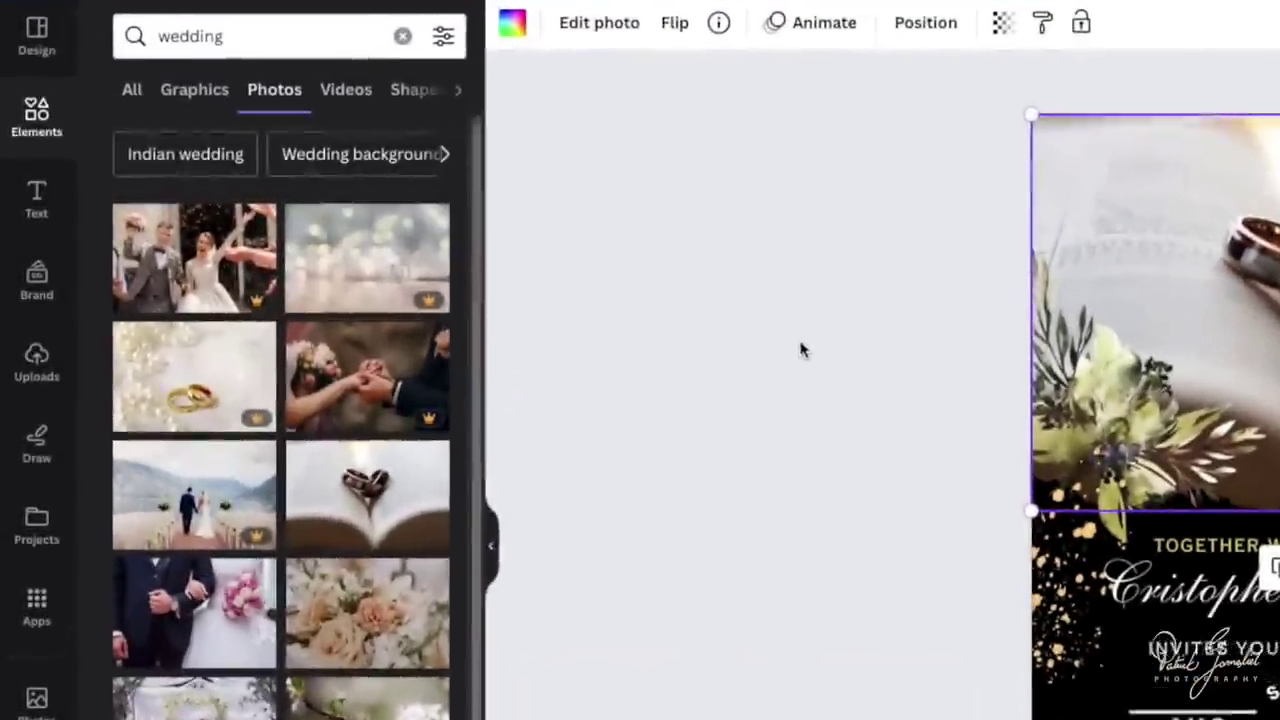
Step: Try an uploaded portrait in the top frame, then undo to keep the rings photo
{"action": "left_click", "coordinate": [37, 375]}
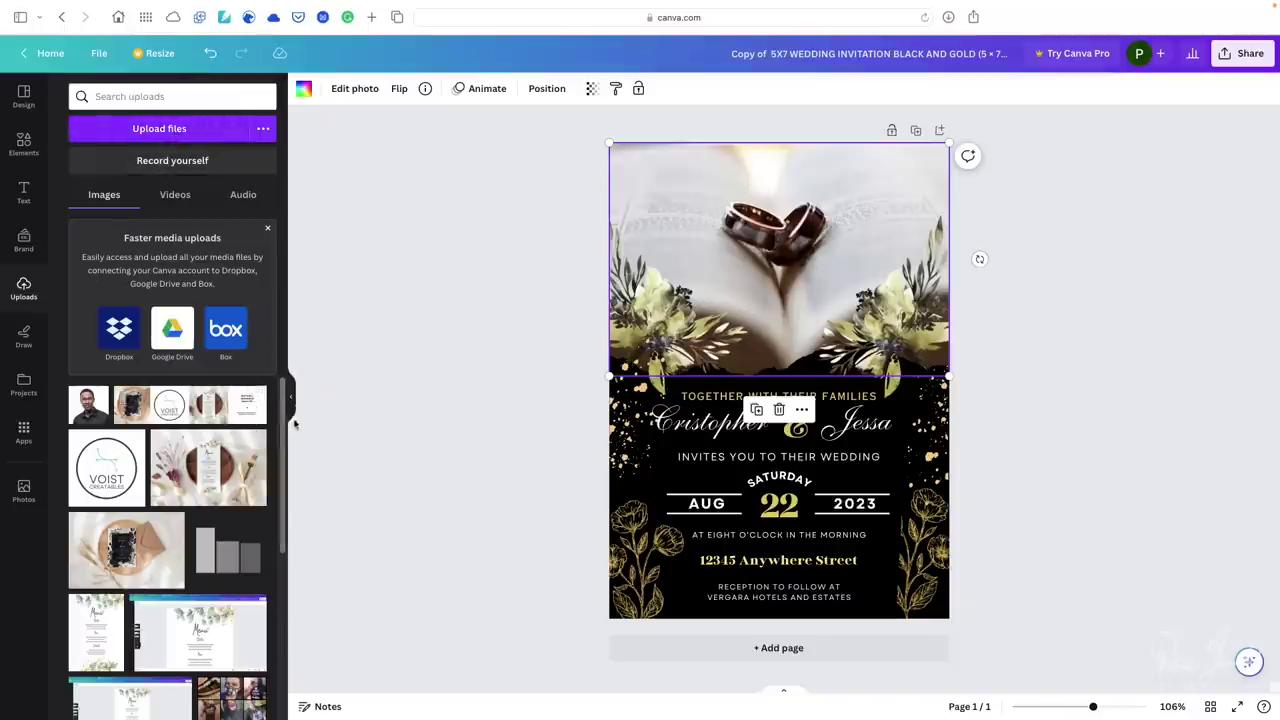
{"action": "mouse_move", "coordinate": [88, 405]}
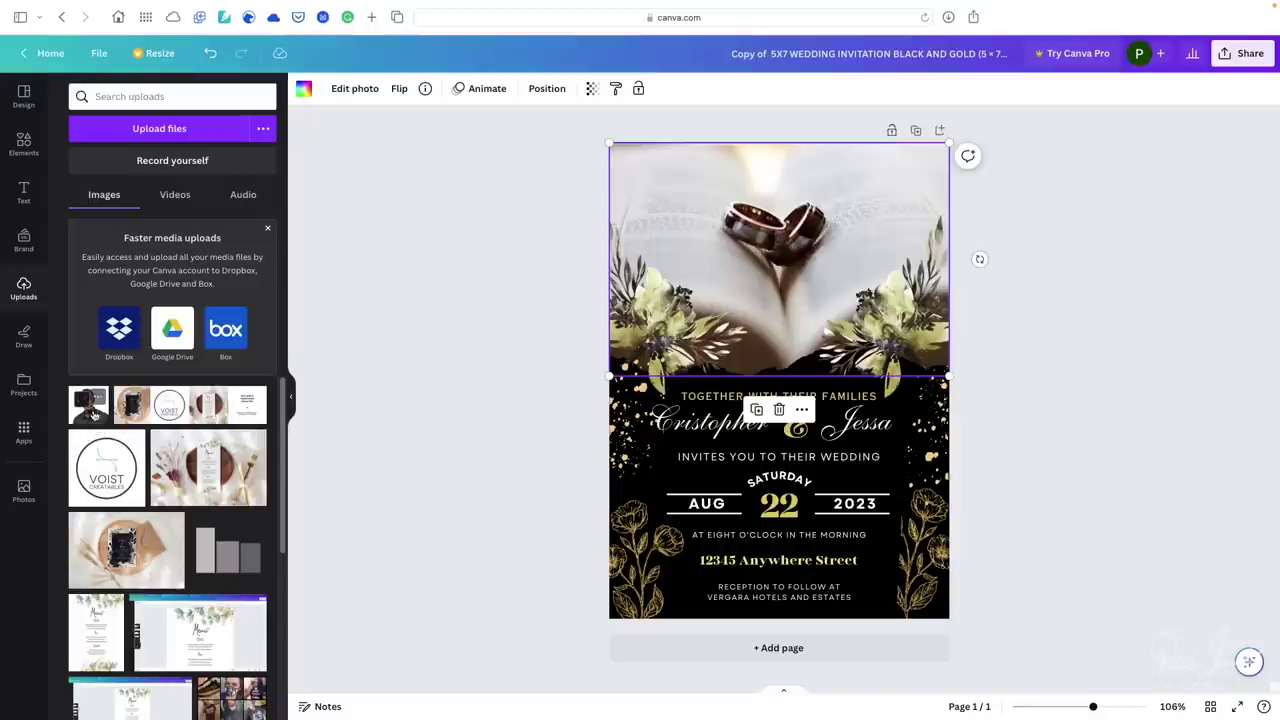
{"action": "left_click_drag", "start_coordinate": [92, 416], "coordinate": [762, 170]}
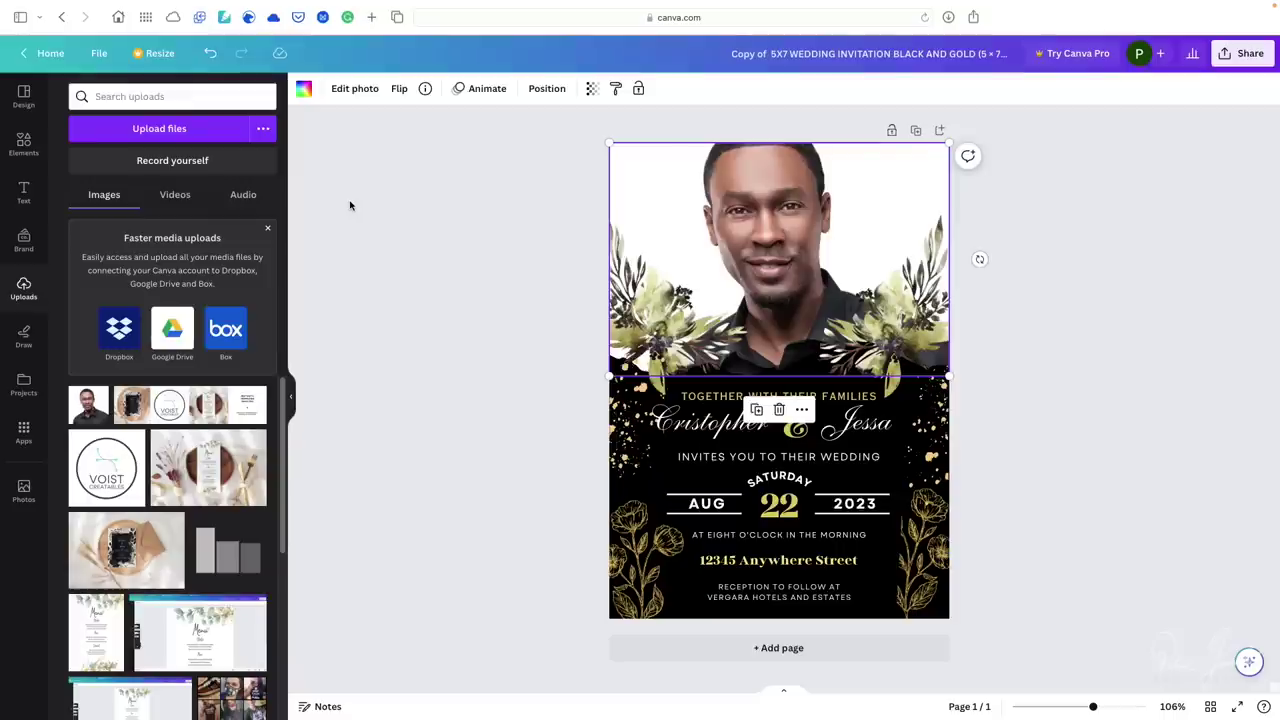
{"action": "left_click", "coordinate": [216, 61]}
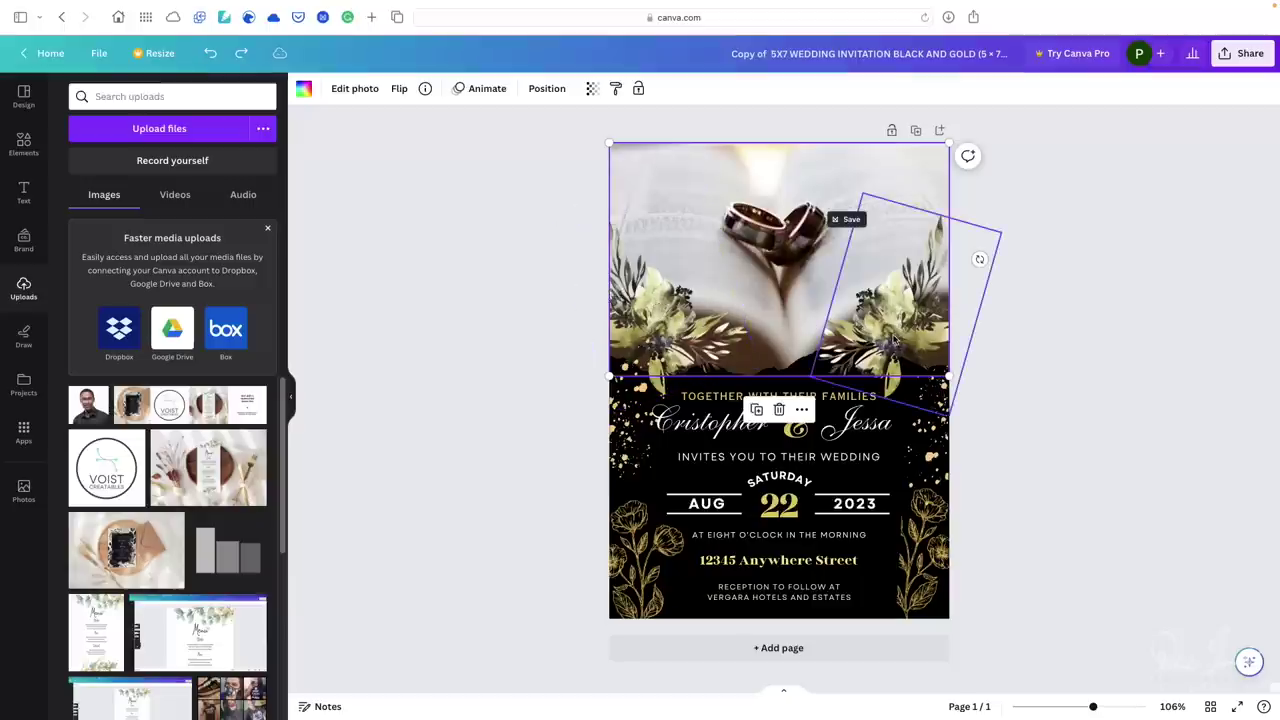
Step: Select each floral sprig, sparkle splash and gold flower drawing in turn
{"action": "left_click", "coordinate": [673, 336]}
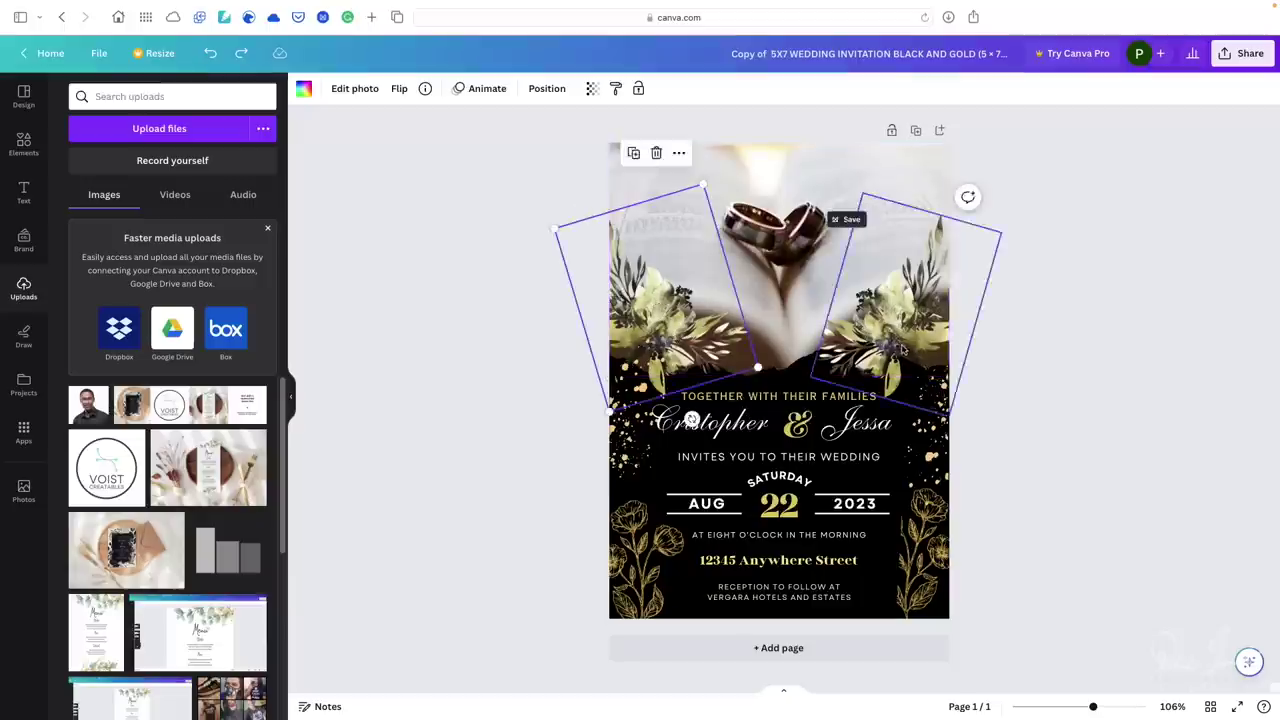
{"action": "left_click", "coordinate": [900, 340]}
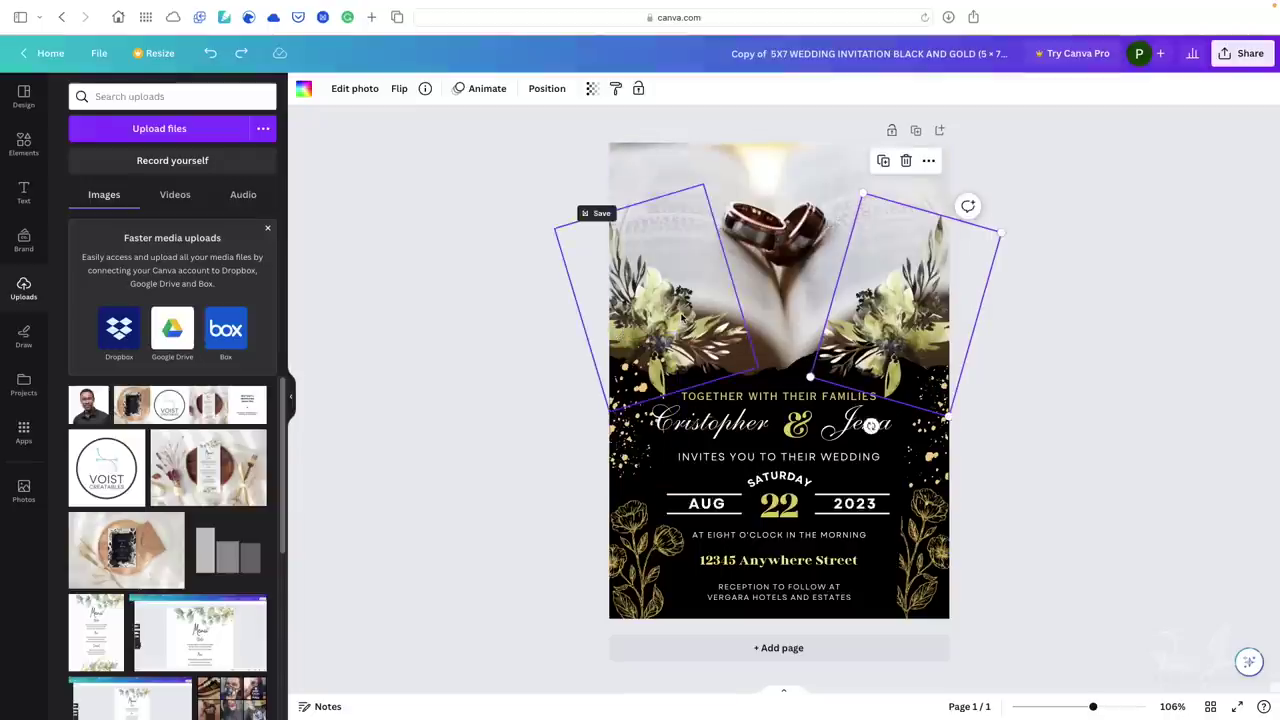
{"action": "left_click", "coordinate": [671, 342]}
{"action": "left_click", "coordinate": [632, 462]}
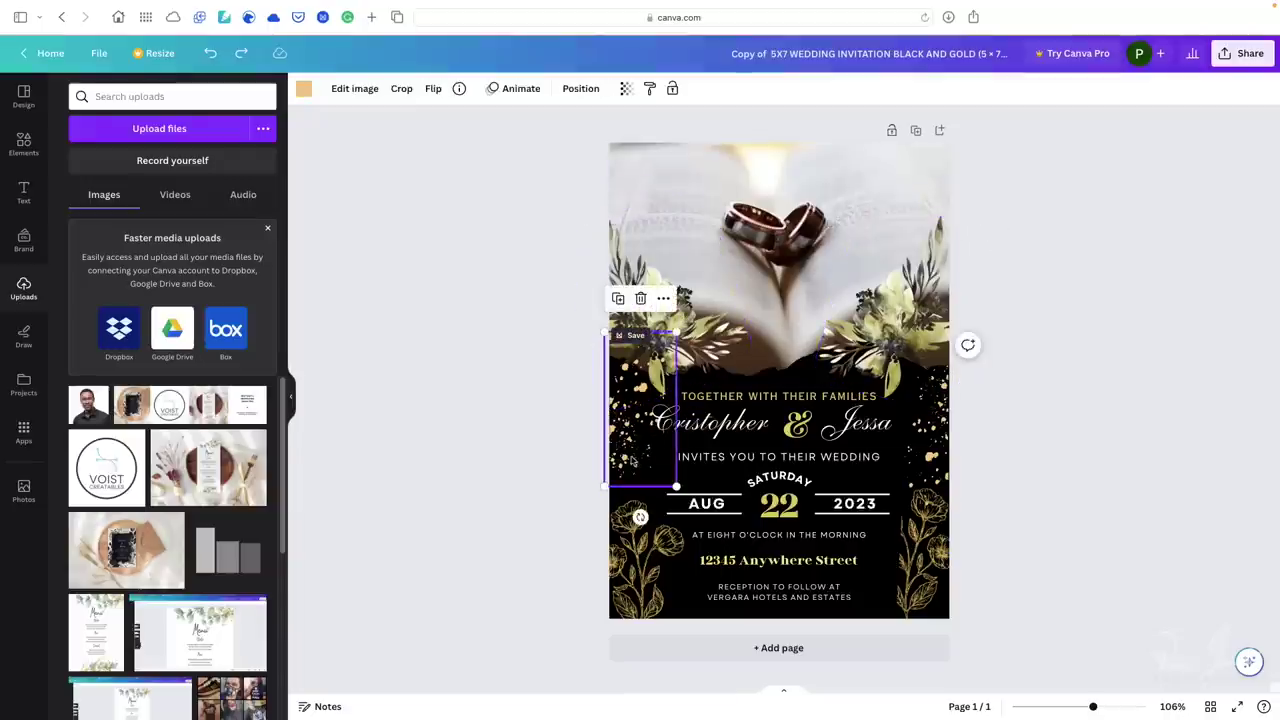
{"action": "left_click", "coordinate": [630, 555]}
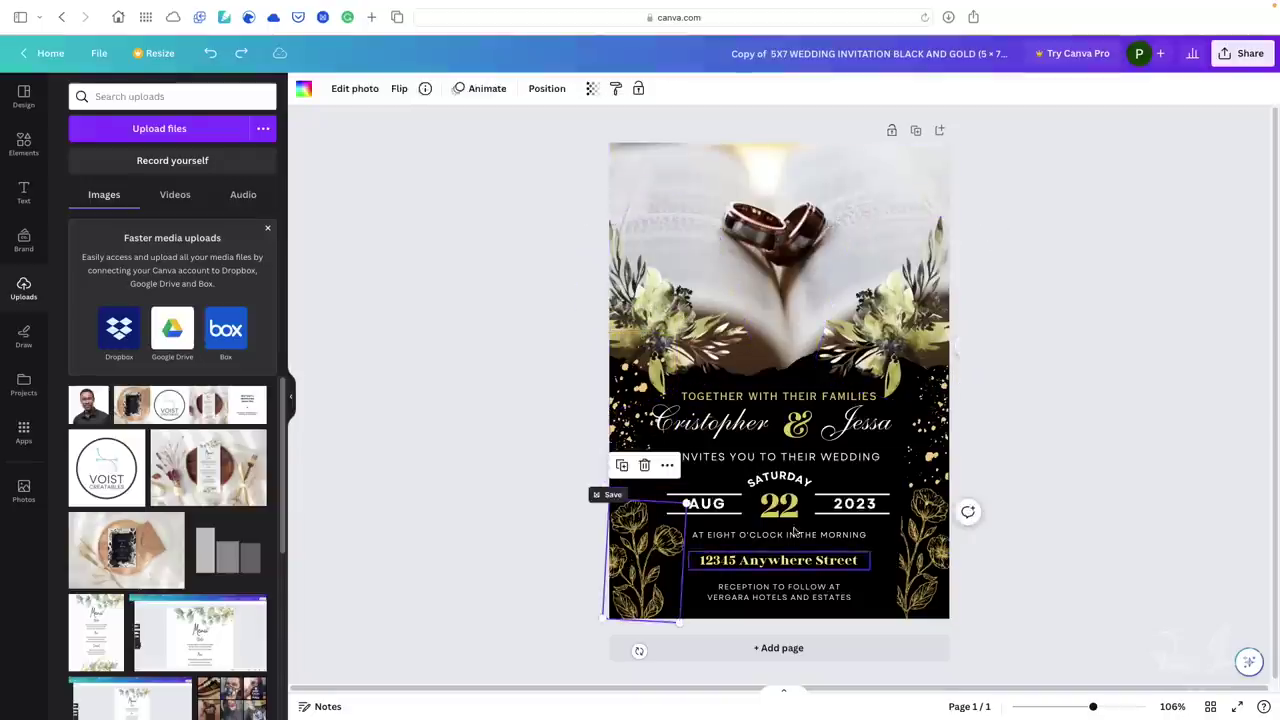
{"action": "left_click", "coordinate": [925, 560]}
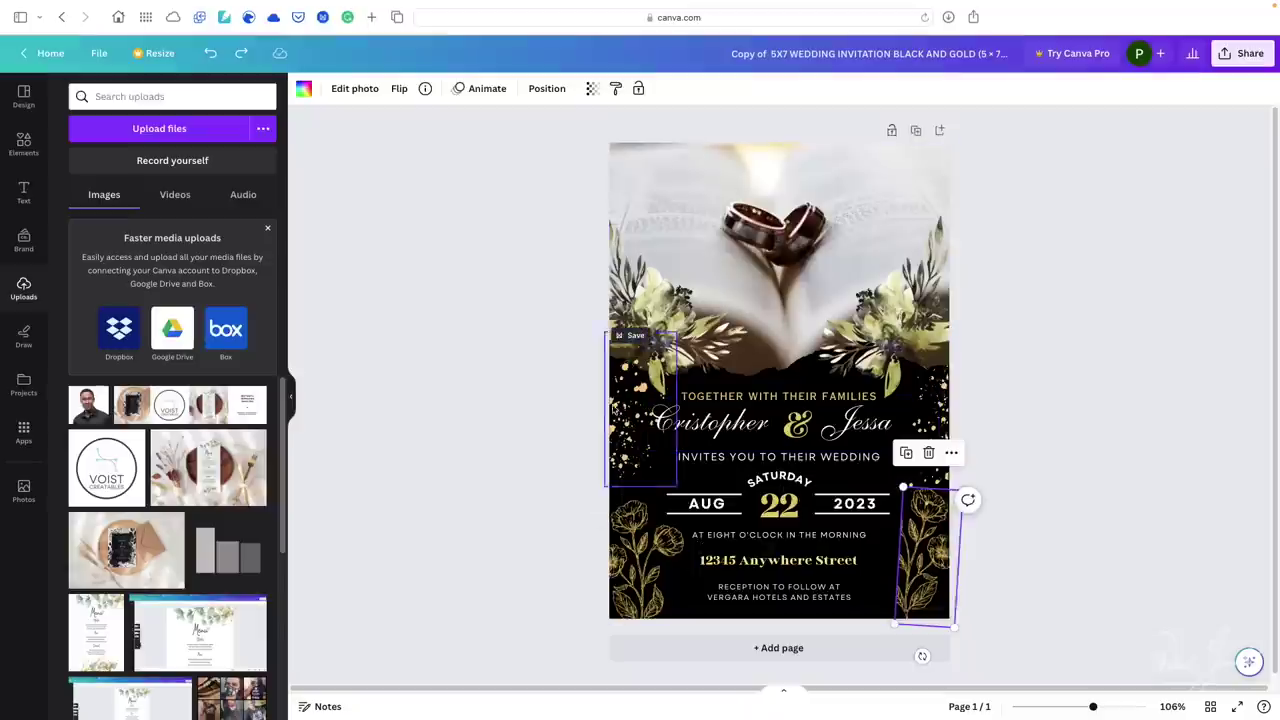
{"action": "left_click", "coordinate": [434, 351]}
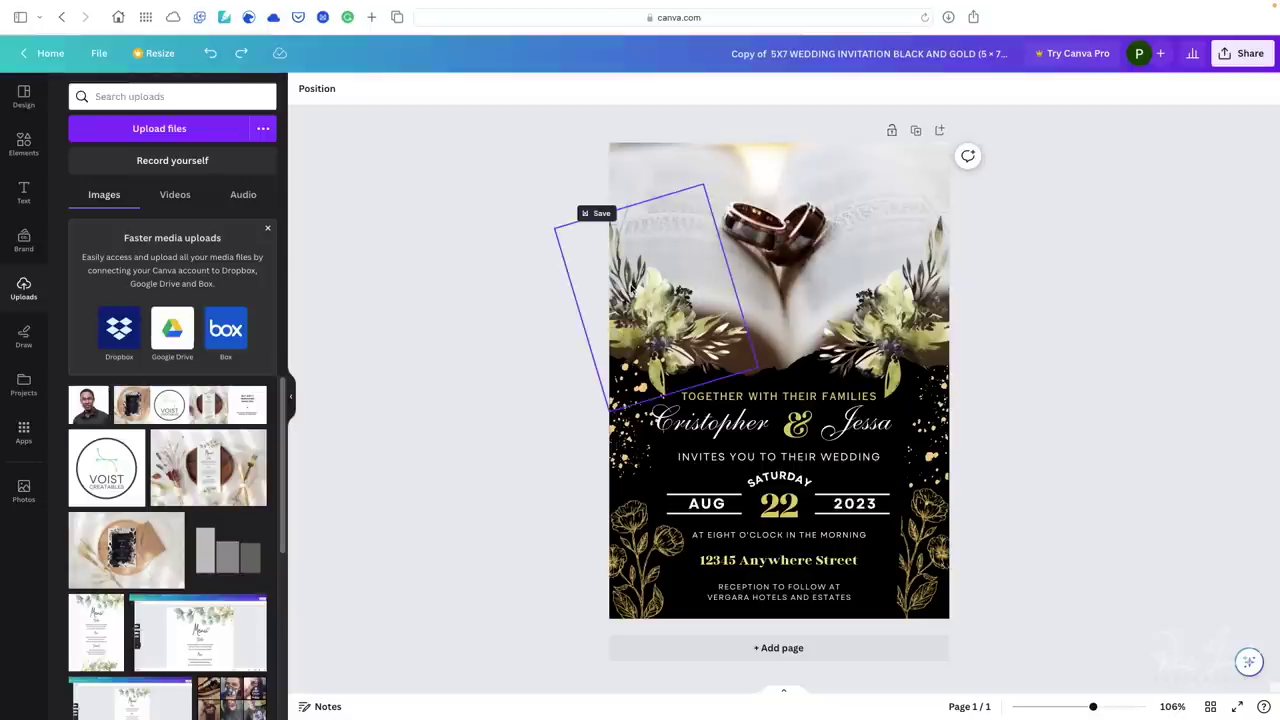
Step: Move the left and right floral sprigs into the top corners
{"action": "left_click", "coordinate": [650, 320]}
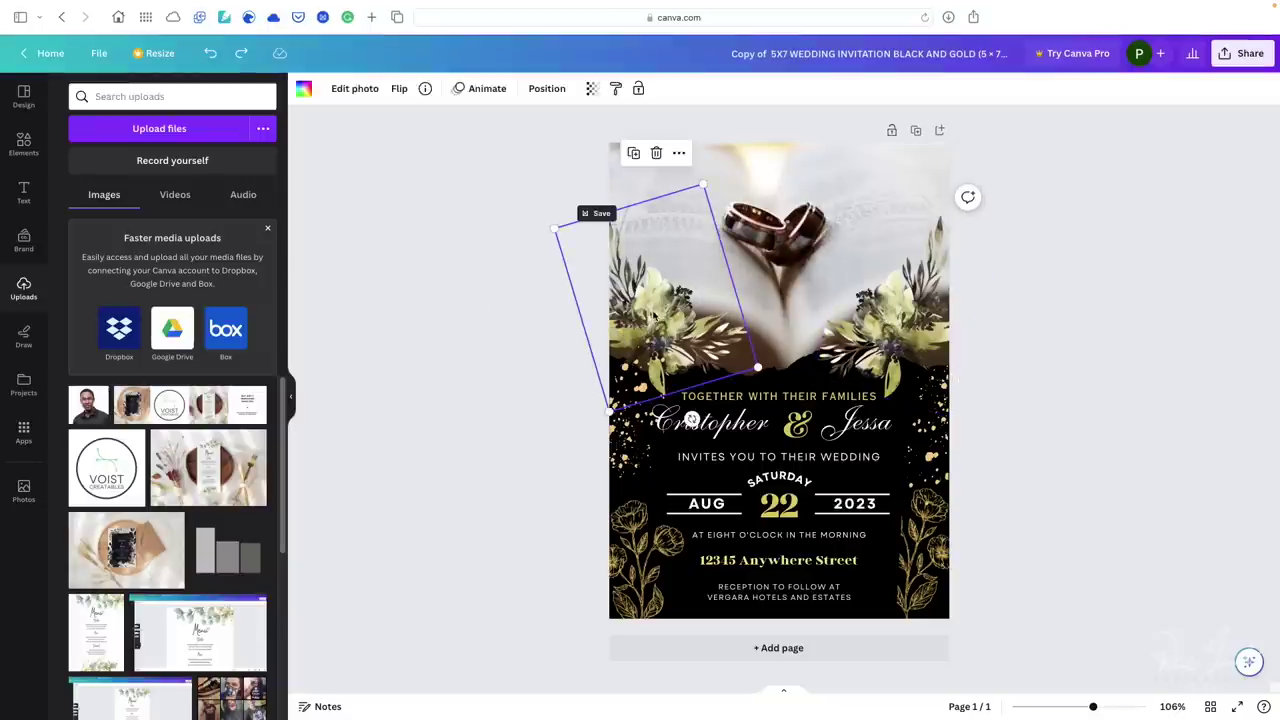
{"action": "left_click_drag", "start_coordinate": [655, 311], "coordinate": [635, 126]}
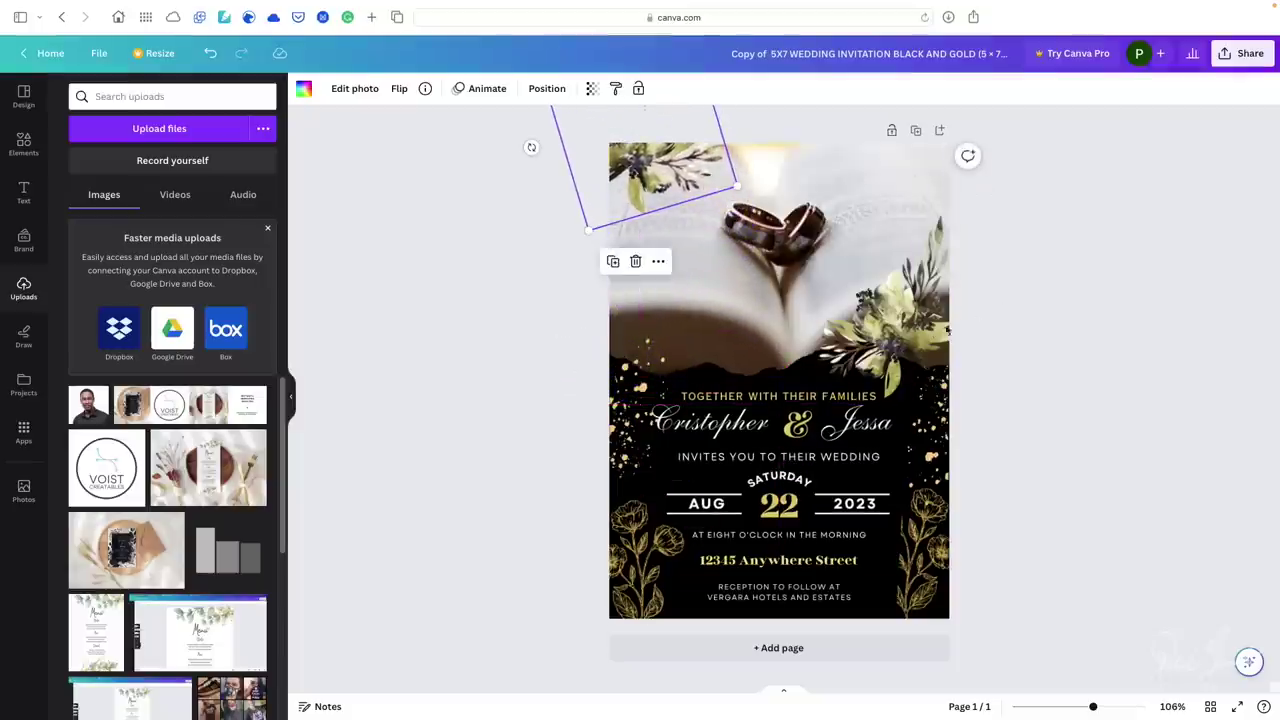
{"action": "left_click", "coordinate": [897, 328]}
{"action": "left_click_drag", "start_coordinate": [890, 300], "coordinate": [926, 140]}
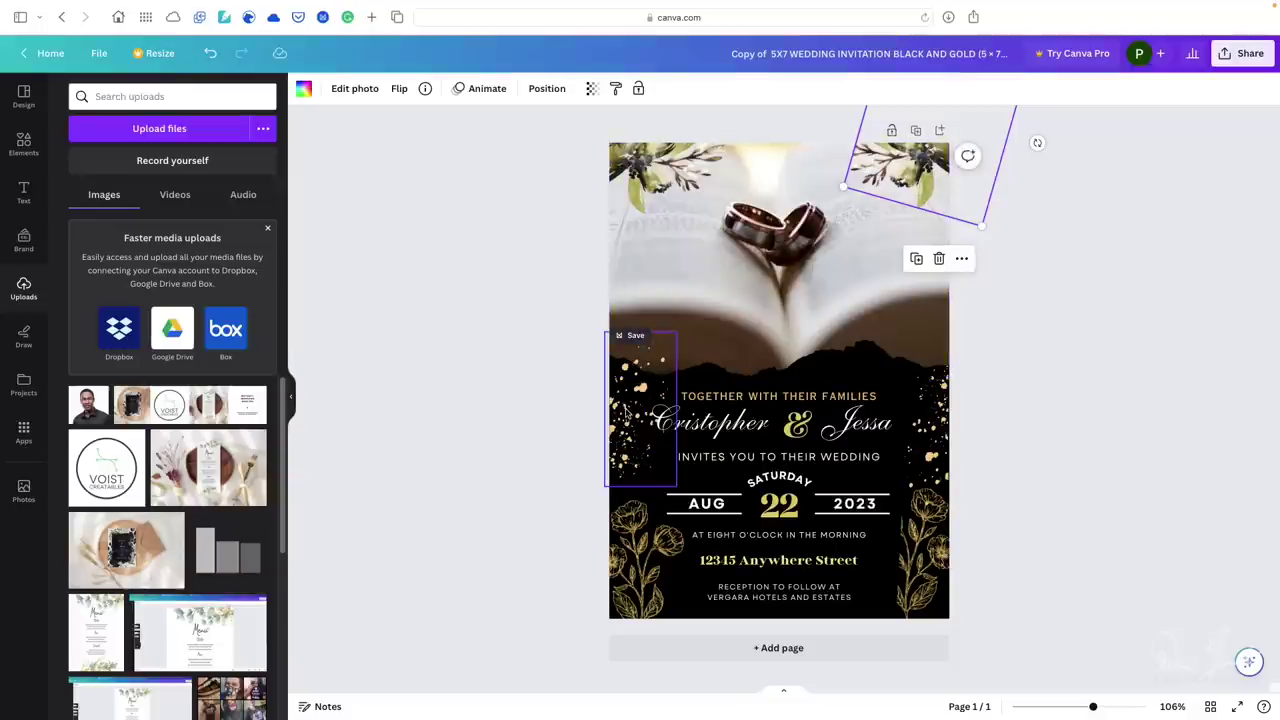
Step: Raise and enlarge the left and right gold sparkle splashes
{"action": "left_click", "coordinate": [643, 393]}
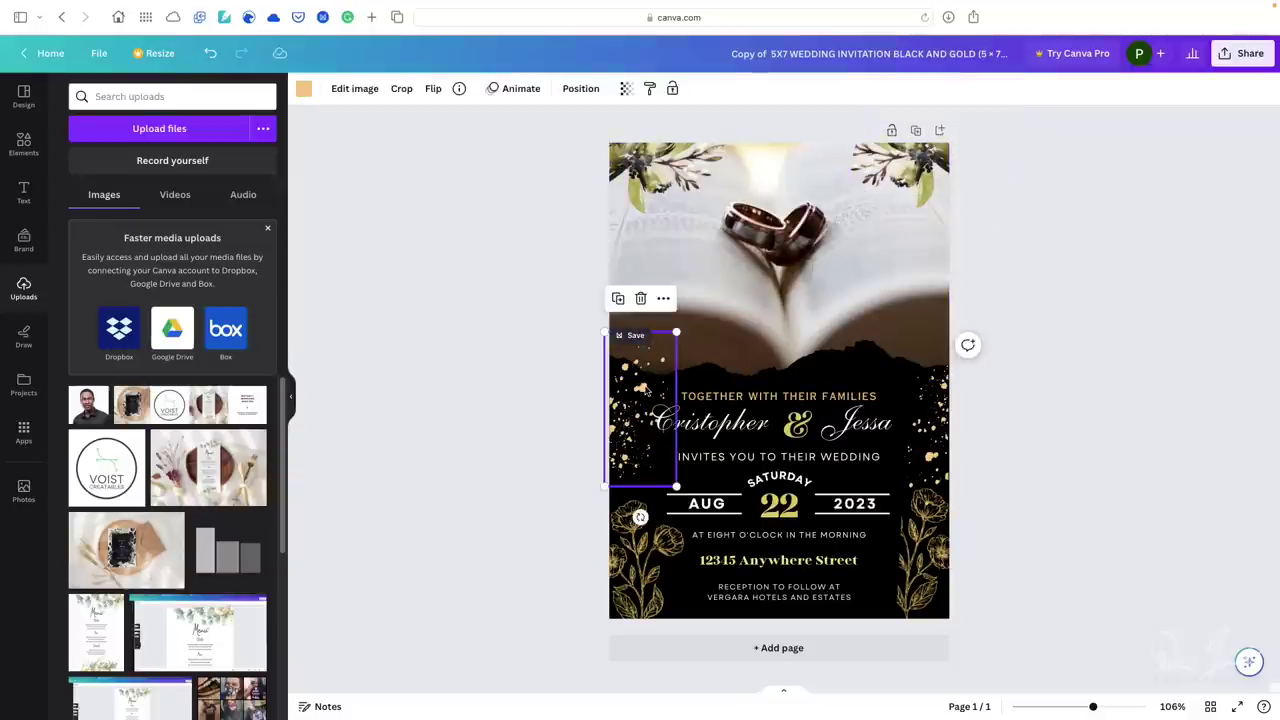
{"action": "left_click_drag", "start_coordinate": [648, 390], "coordinate": [647, 282]}
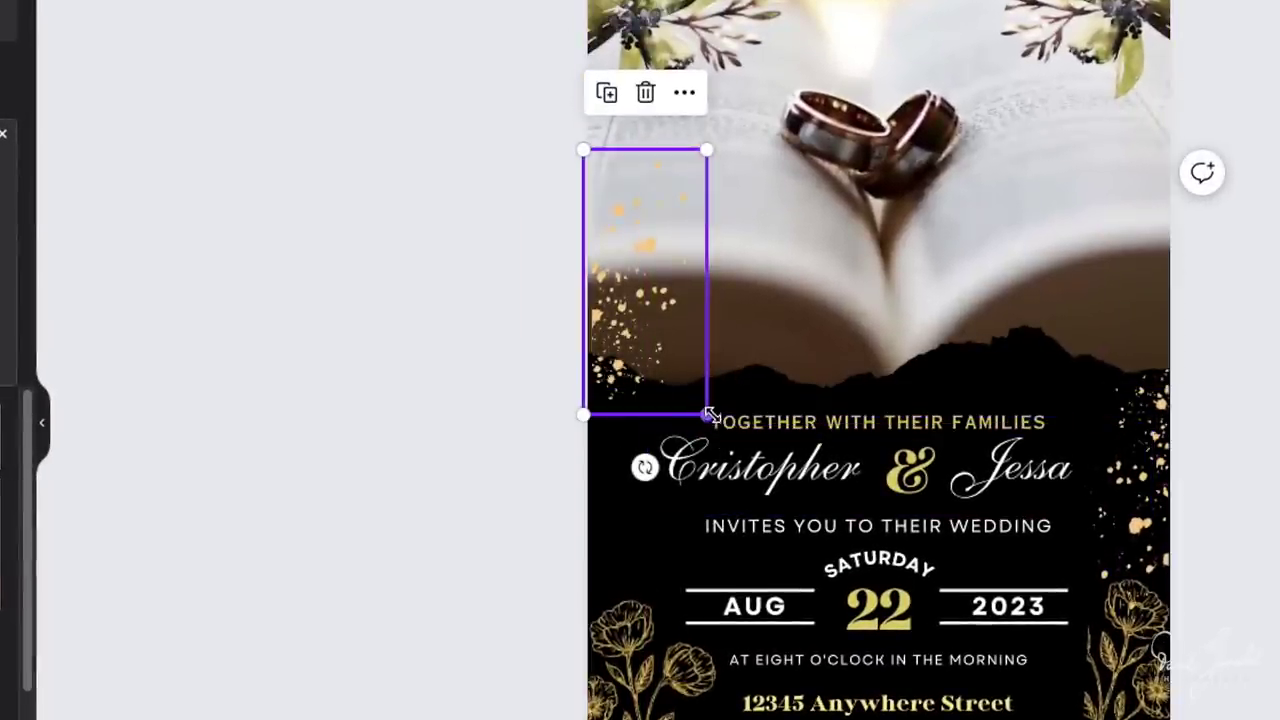
{"action": "left_click_drag", "start_coordinate": [706, 412], "coordinate": [749, 505]}
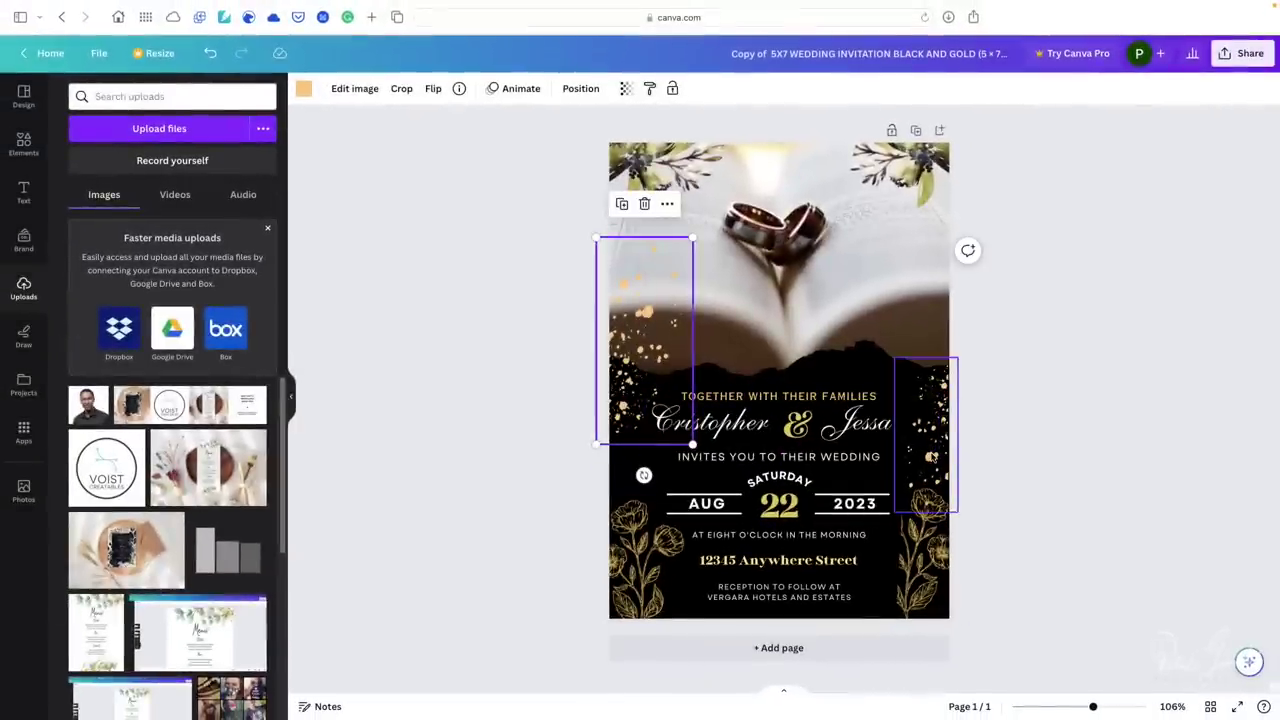
{"action": "left_click", "coordinate": [930, 430]}
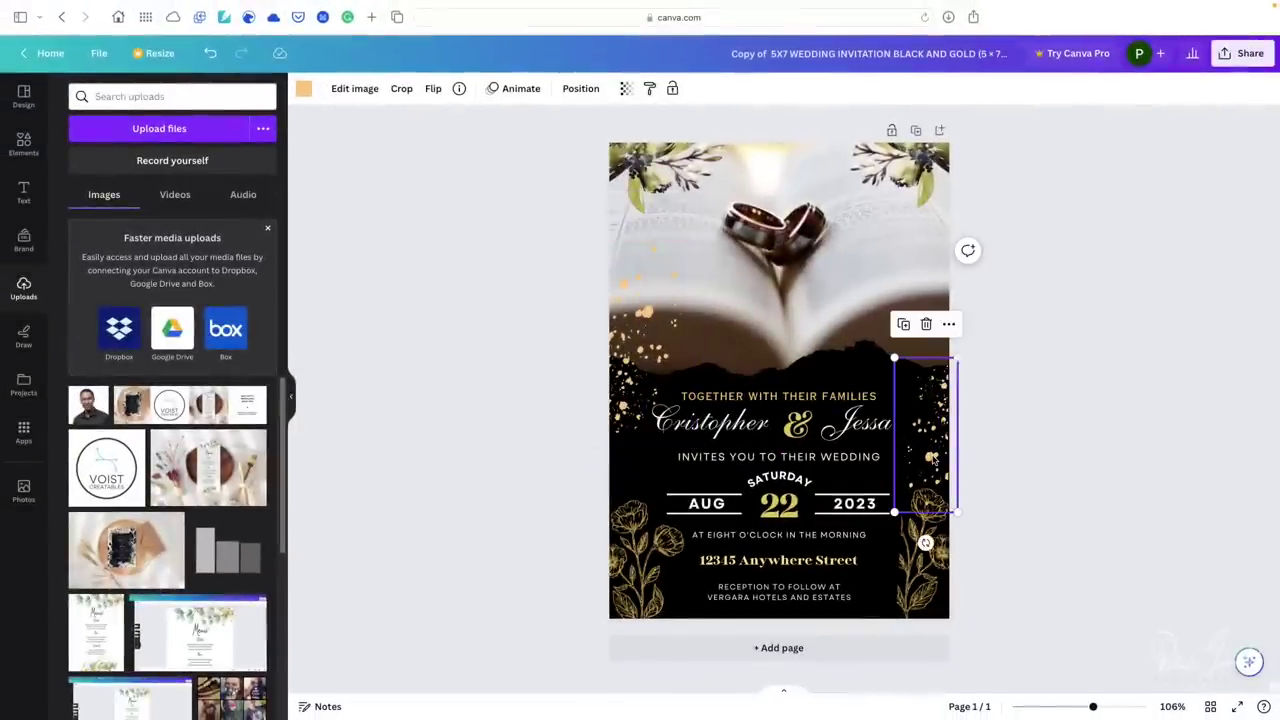
{"action": "left_click_drag", "start_coordinate": [895, 357], "coordinate": [868, 302]}
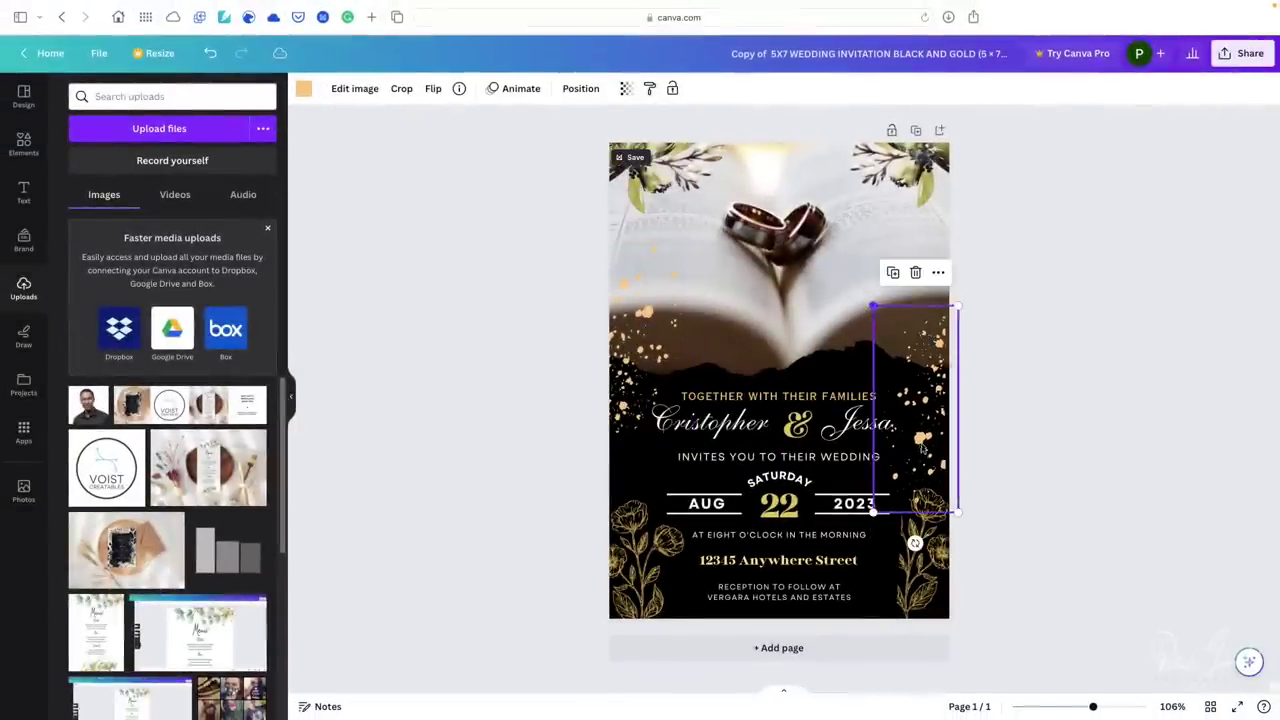
{"action": "left_click_drag", "start_coordinate": [916, 434], "coordinate": [932, 374]}
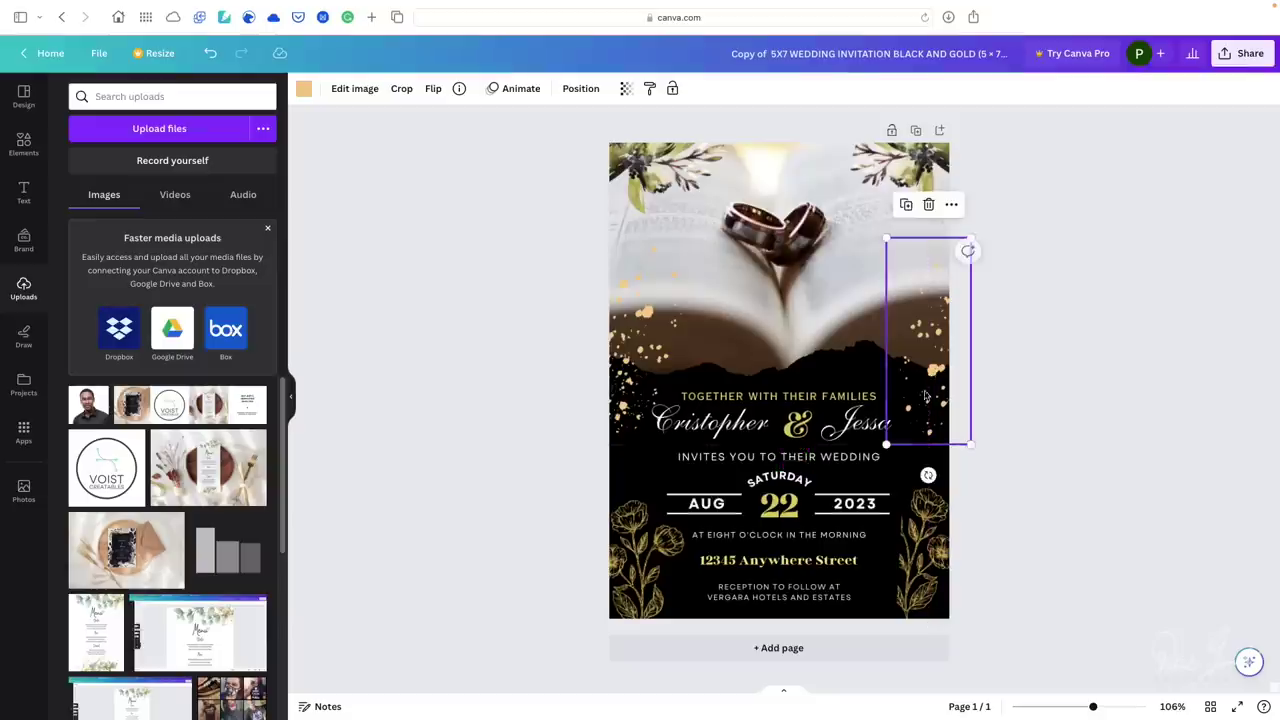
{"action": "left_click", "coordinate": [928, 550]}
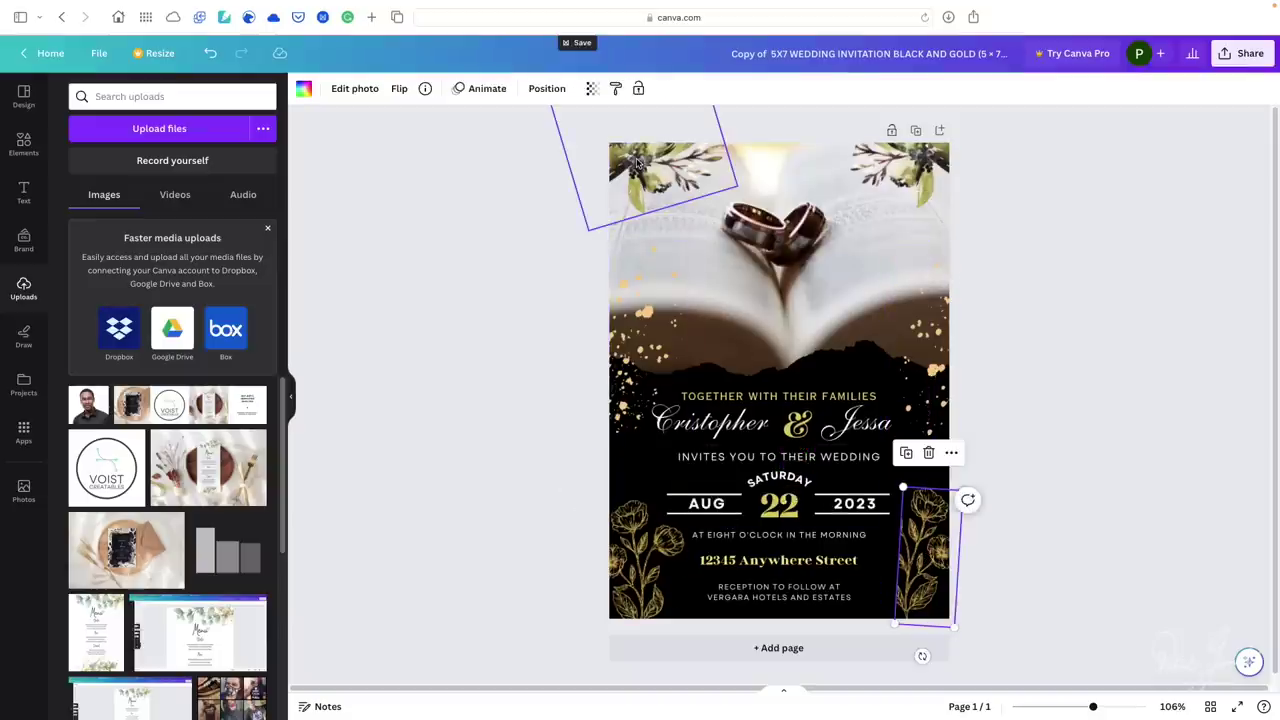
Step: Rotate the top-left floral sprig to about 59° so it drapes from the corner
{"action": "left_click_drag", "start_coordinate": [637, 162], "coordinate": [645, 210]}
{"action": "left_click_drag", "start_coordinate": [642, 240], "coordinate": [648, 252]}
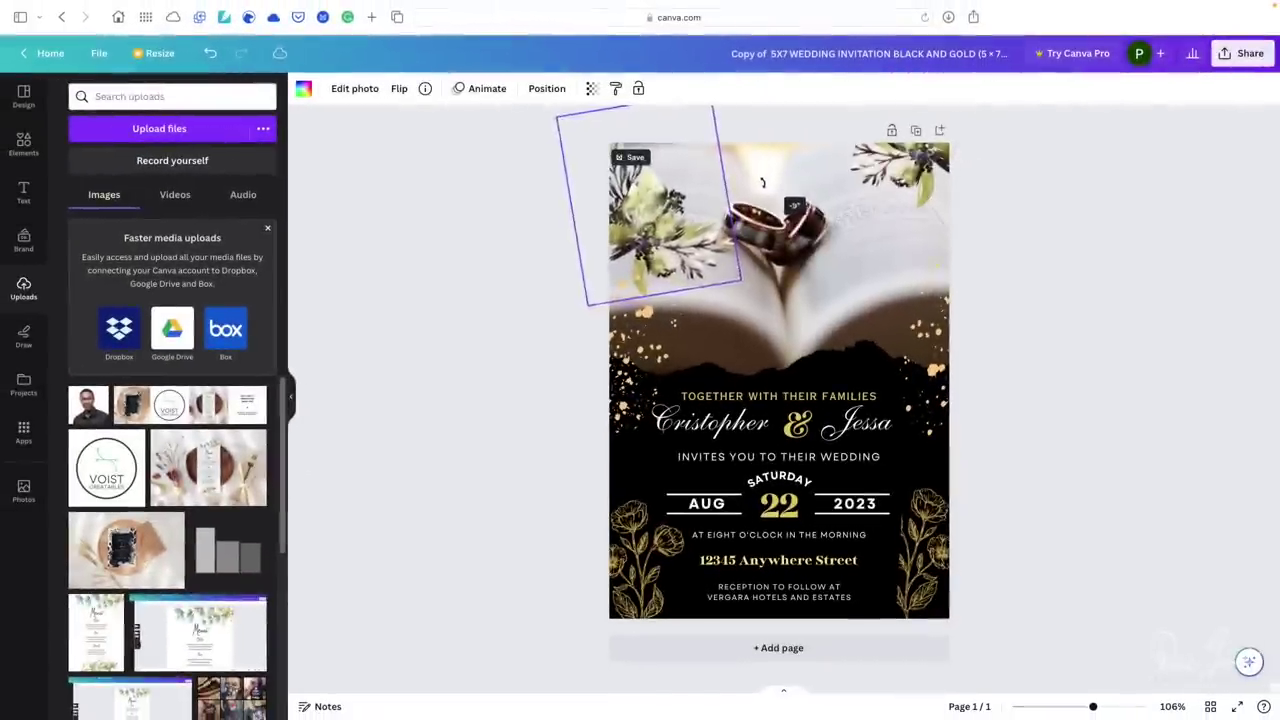
{"action": "mouse_move", "coordinate": [763, 180]}
{"action": "left_mouse_down"}
{"action": "mouse_move", "coordinate": [753, 240]}
{"action": "mouse_move", "coordinate": [769, 320]}
{"action": "left_mouse_up"}
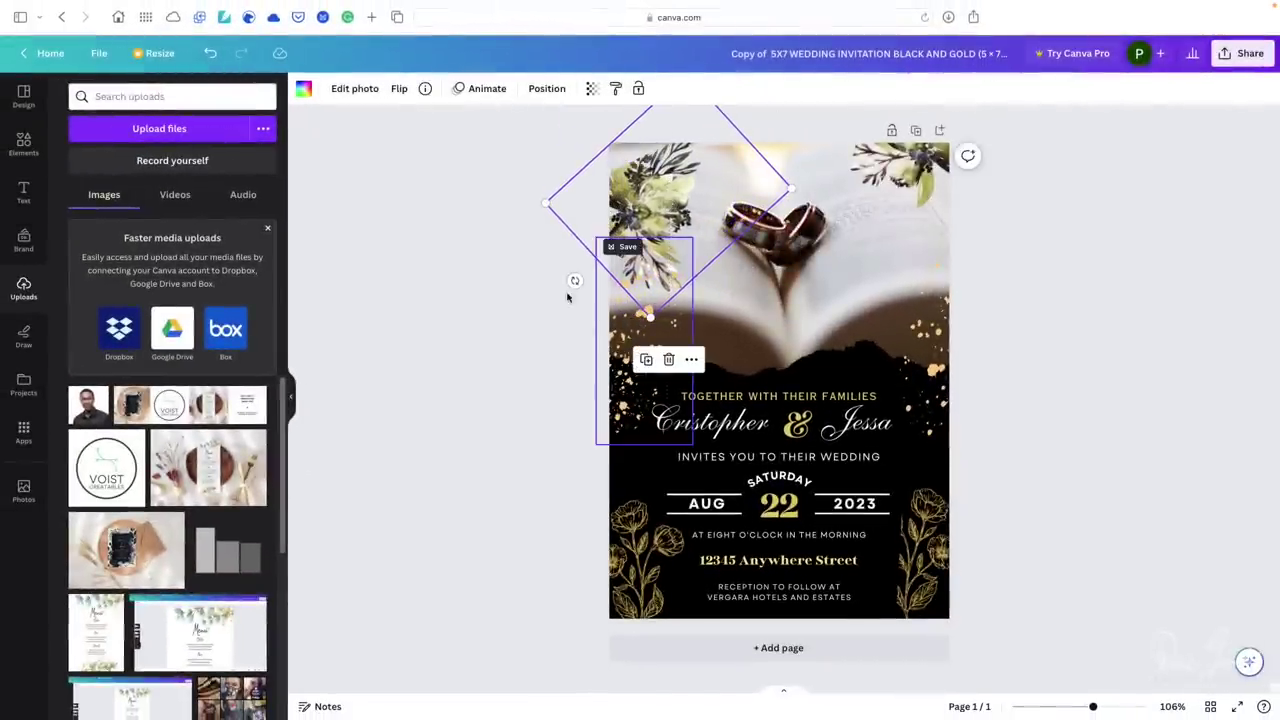
{"action": "left_click_drag", "start_coordinate": [573, 281], "coordinate": [549, 234]}
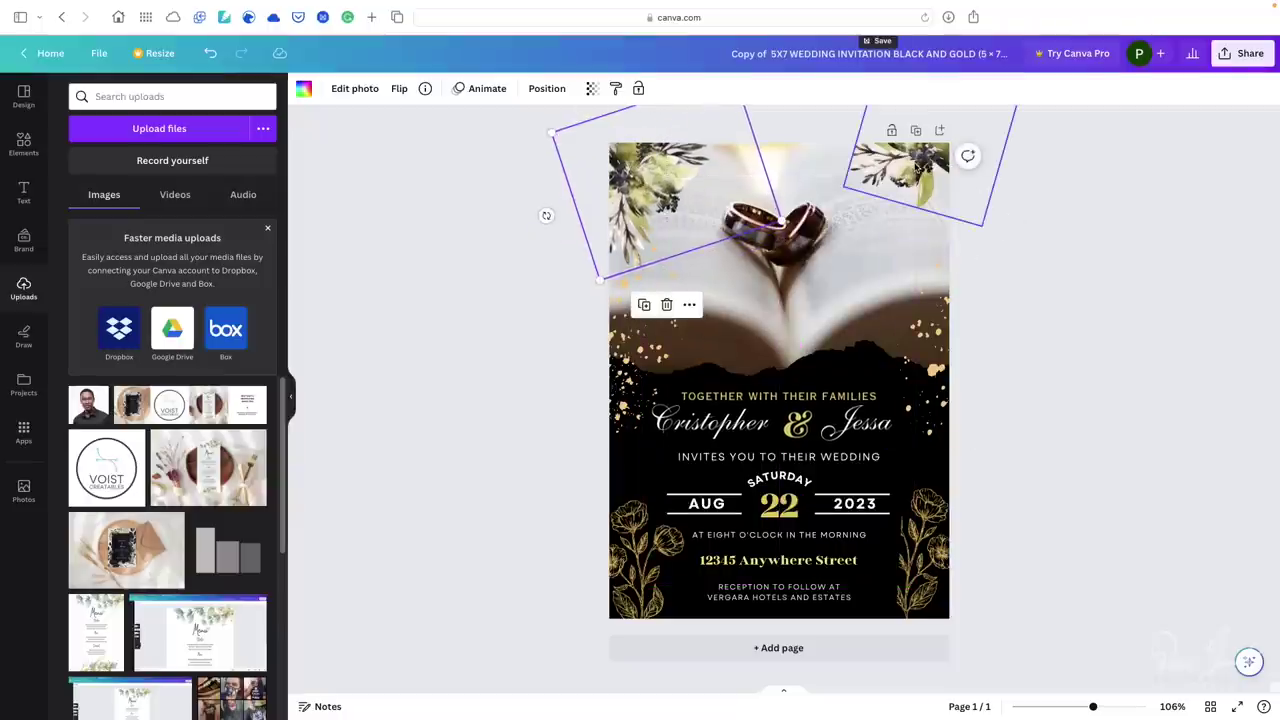
Step: Rotate the top-right foliage sprig and tuck it into the photo's top-right corner
{"action": "left_click", "coordinate": [918, 168]}
{"action": "mouse_move", "coordinate": [1034, 140]}
{"action": "left_mouse_down"}
{"action": "mouse_move", "coordinate": [1024, 215]}
{"action": "mouse_move", "coordinate": [844, 331]}
{"action": "mouse_move", "coordinate": [930, 122]}
{"action": "left_mouse_up"}
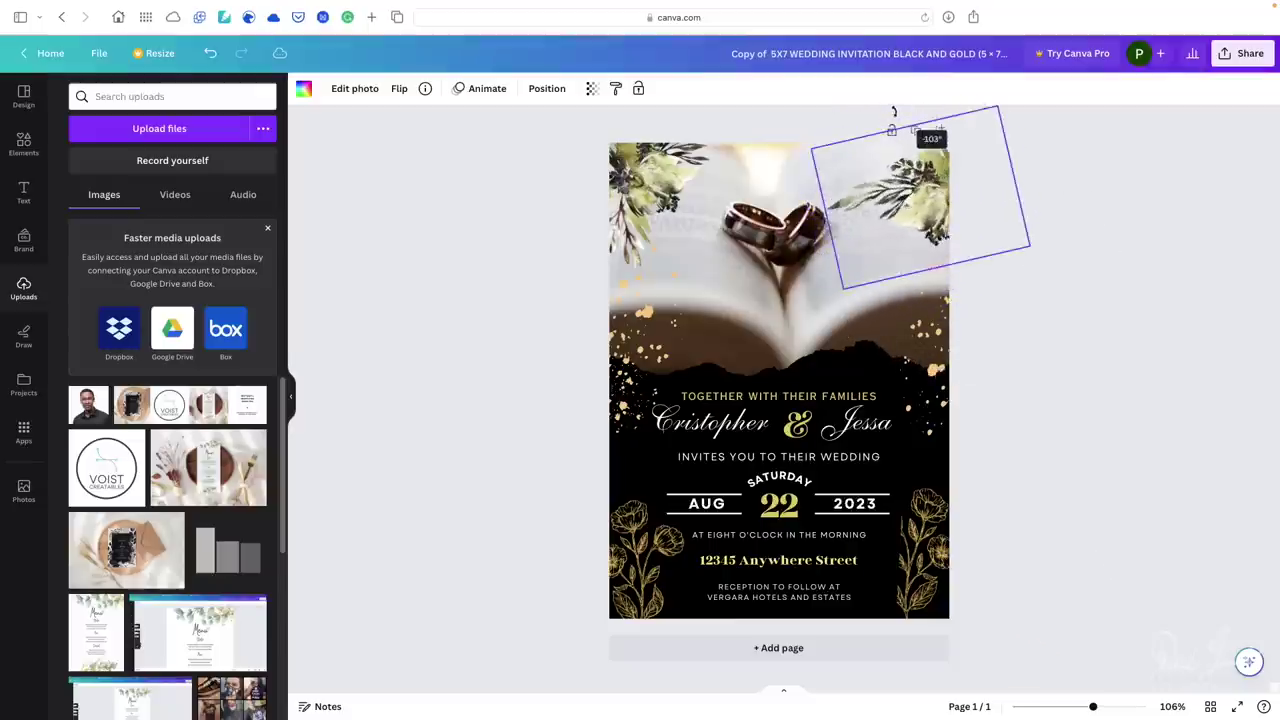
{"action": "left_click_drag", "start_coordinate": [902, 185], "coordinate": [890, 162]}
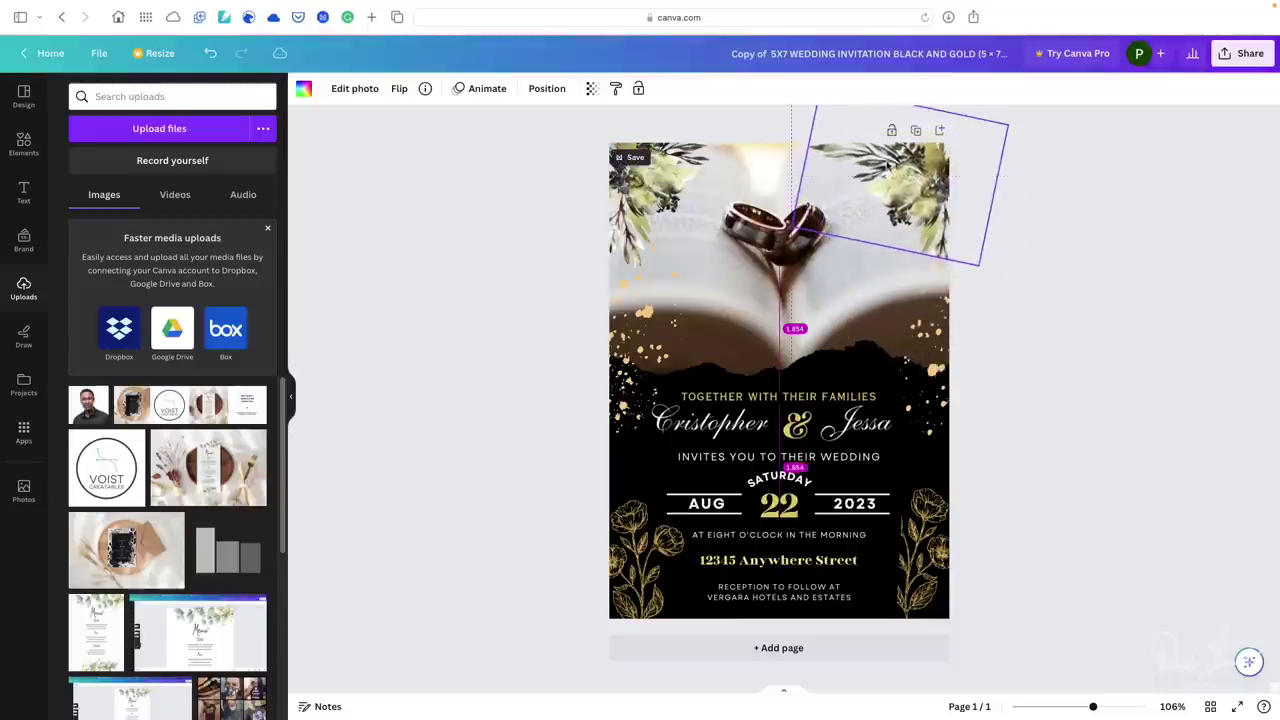
{"action": "left_click", "coordinate": [1106, 469]}
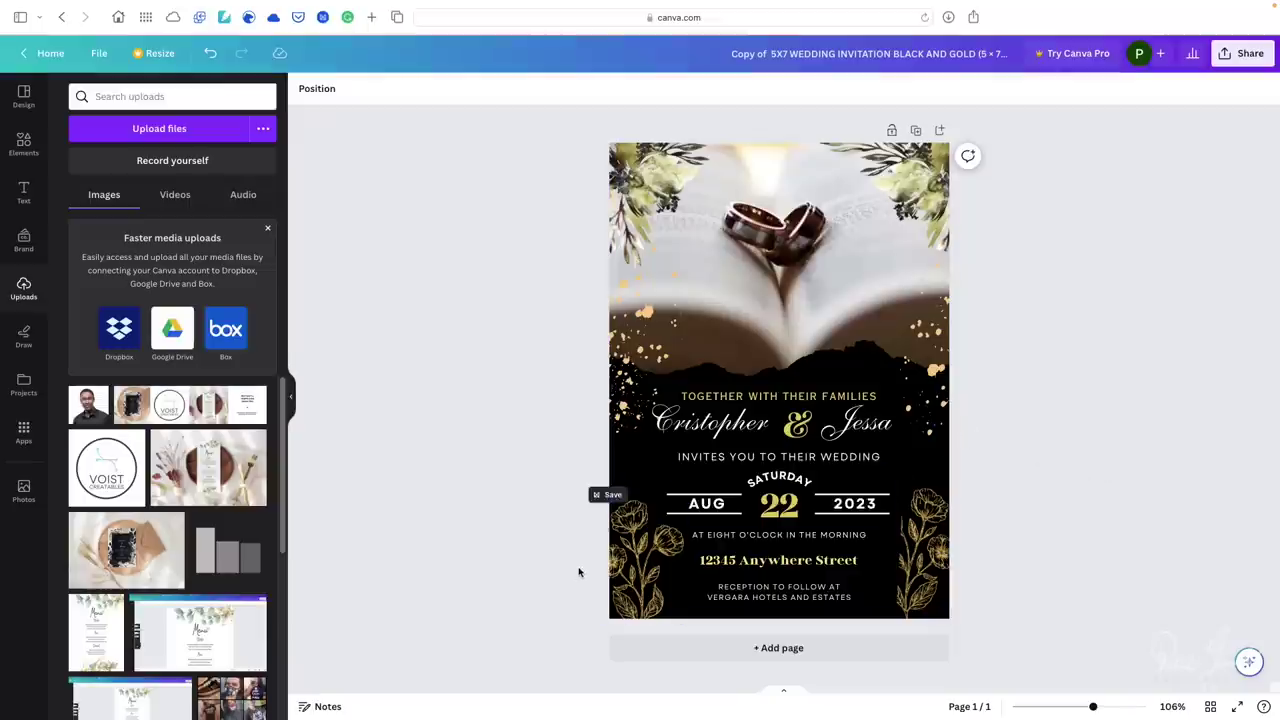
Step: Shift the left gold splatter down-left and nudge the right splatter beside the names
{"action": "left_click_drag", "start_coordinate": [647, 315], "coordinate": [632, 347]}
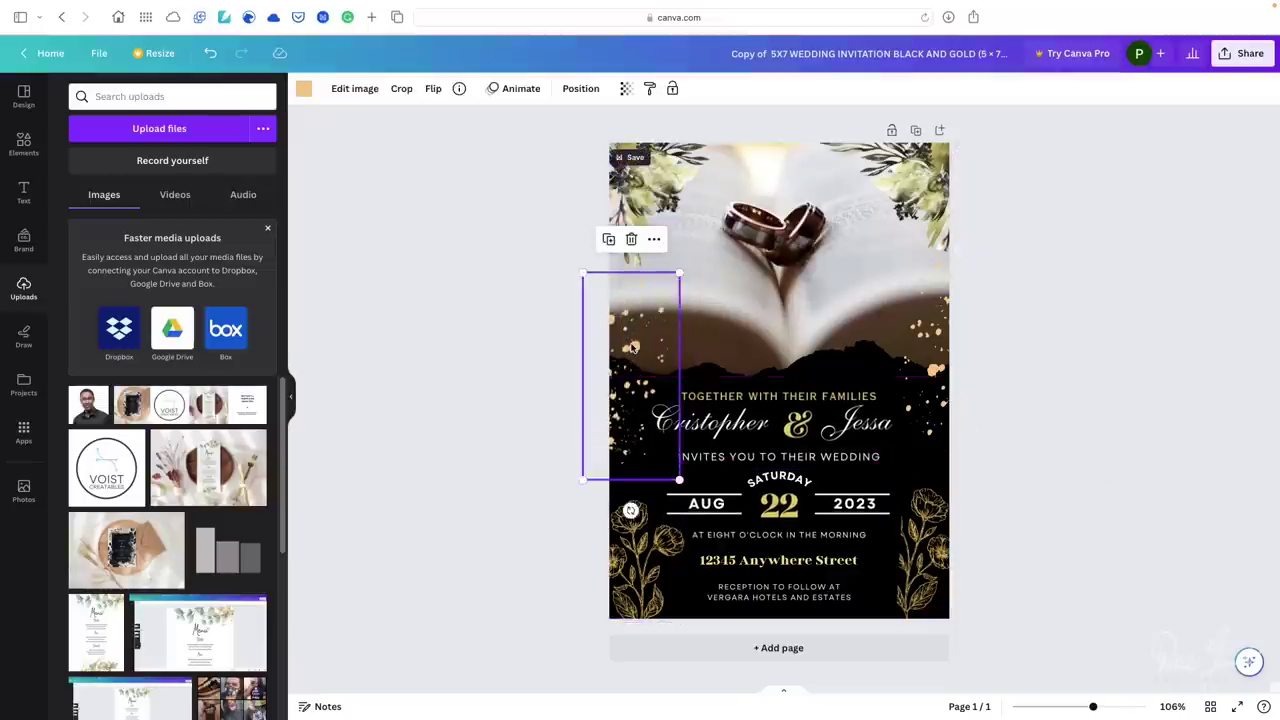
{"action": "left_click", "coordinate": [935, 383]}
{"action": "left_click_drag", "start_coordinate": [935, 383], "coordinate": [936, 388]}
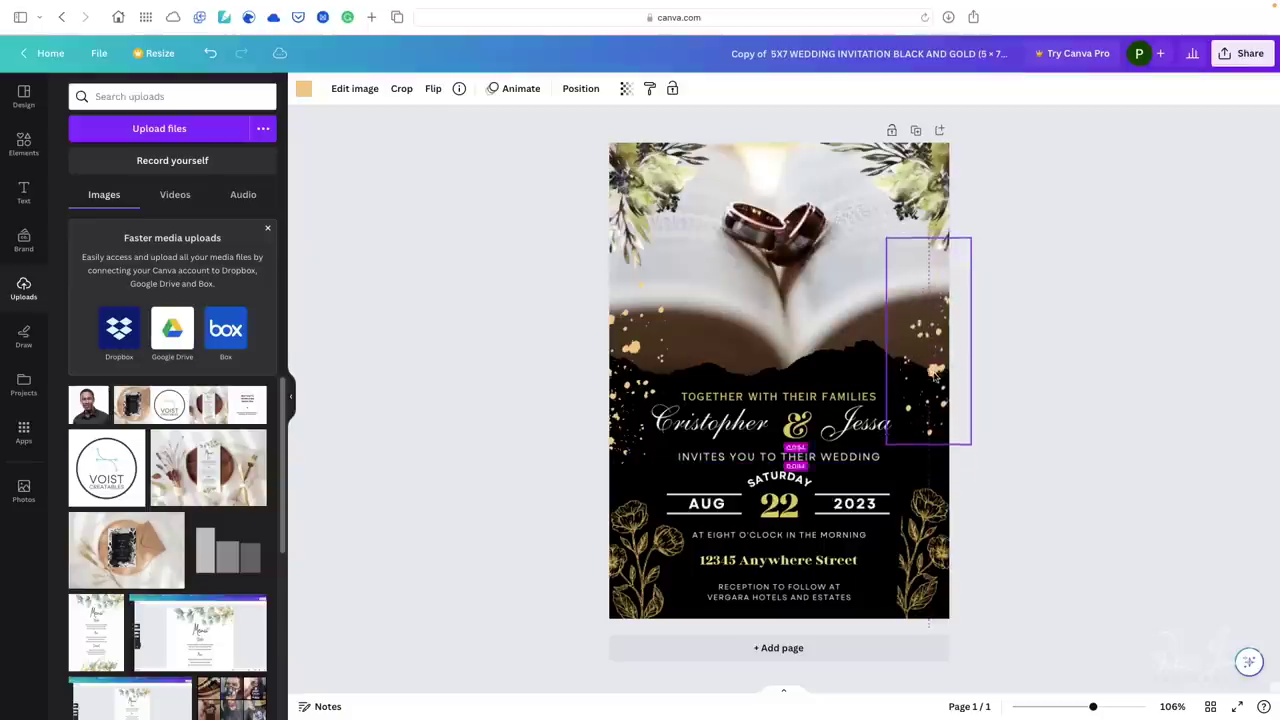
{"action": "left_click_drag", "start_coordinate": [936, 388], "coordinate": [933, 389]}
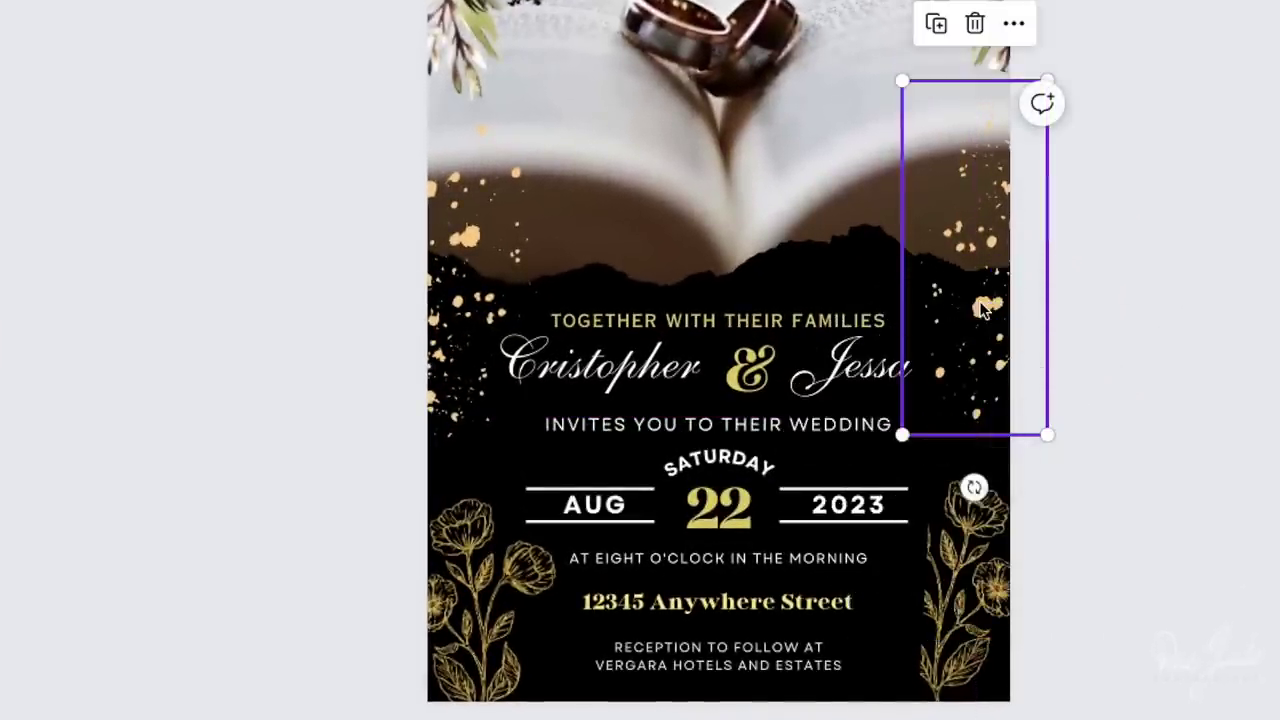
{"action": "mouse_move", "coordinate": [988, 309]}
{"action": "left_mouse_down"}
{"action": "mouse_move", "coordinate": [988, 288]}
{"action": "mouse_move", "coordinate": [988, 316]}
{"action": "left_mouse_up"}
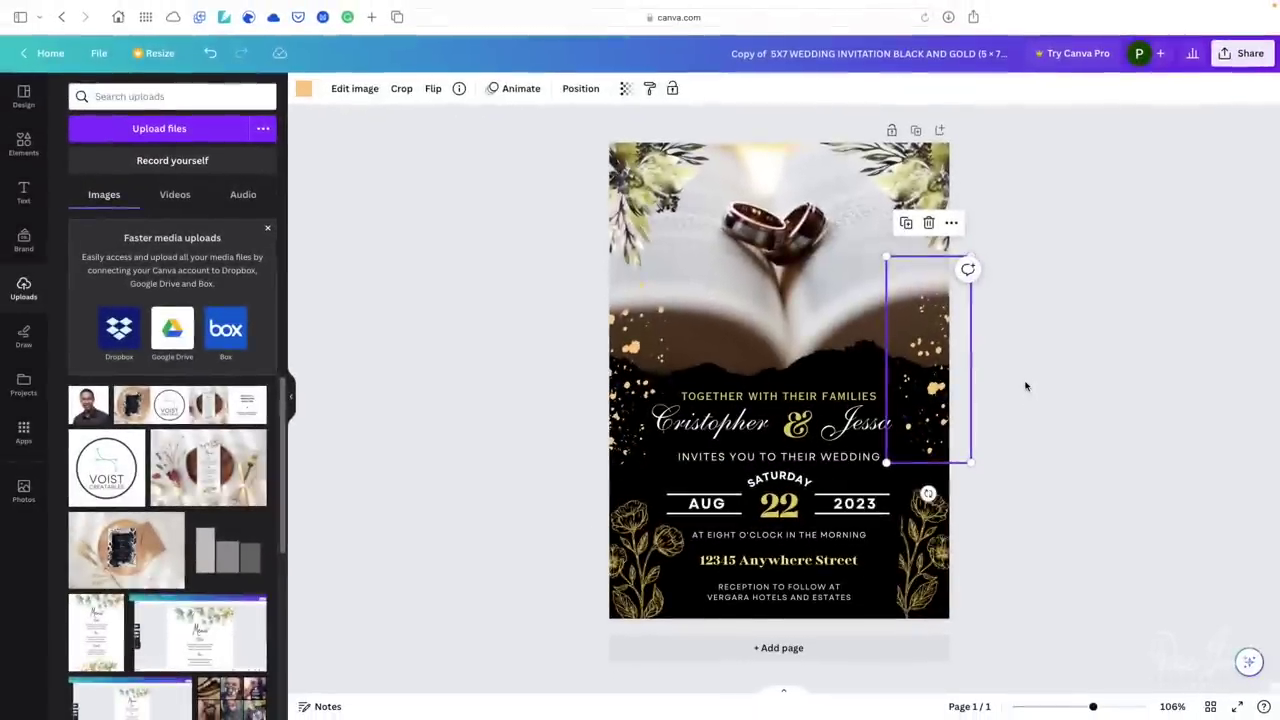
{"action": "left_click", "coordinate": [1017, 391]}
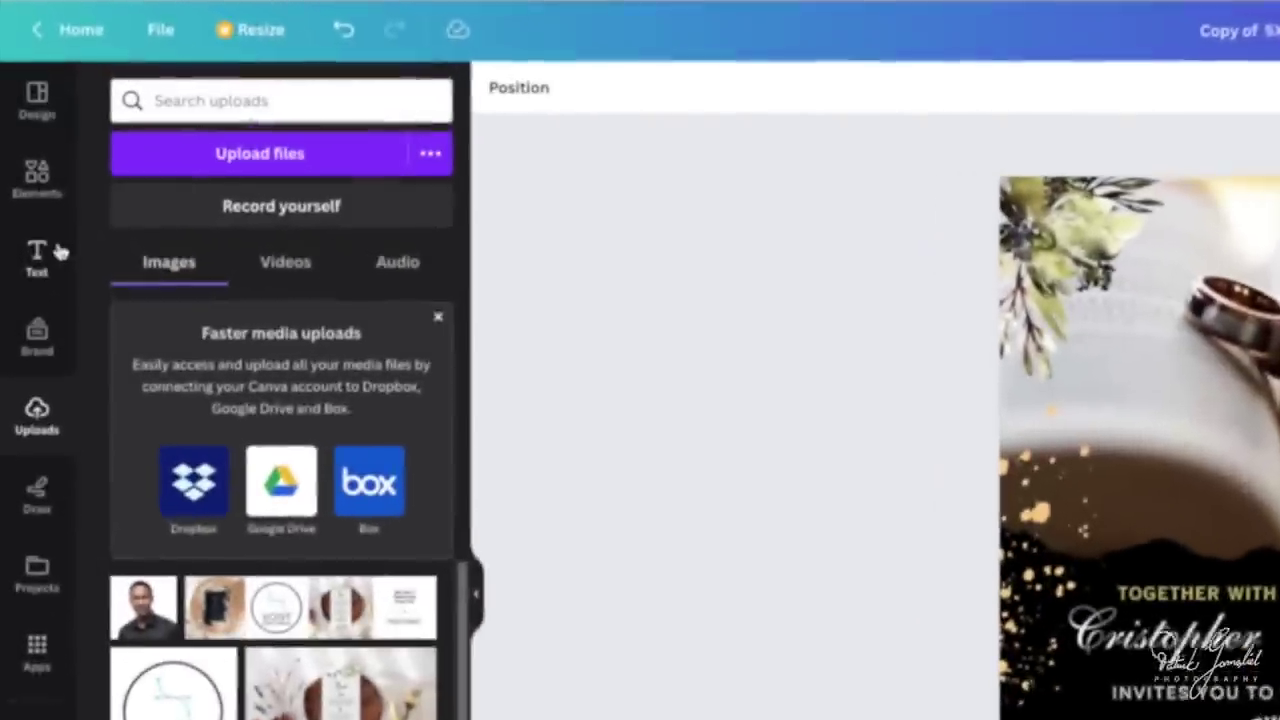
Step: Show Graphics instead of Photos for the 'wedding' search in Elements
{"action": "left_click", "coordinate": [37, 185]}
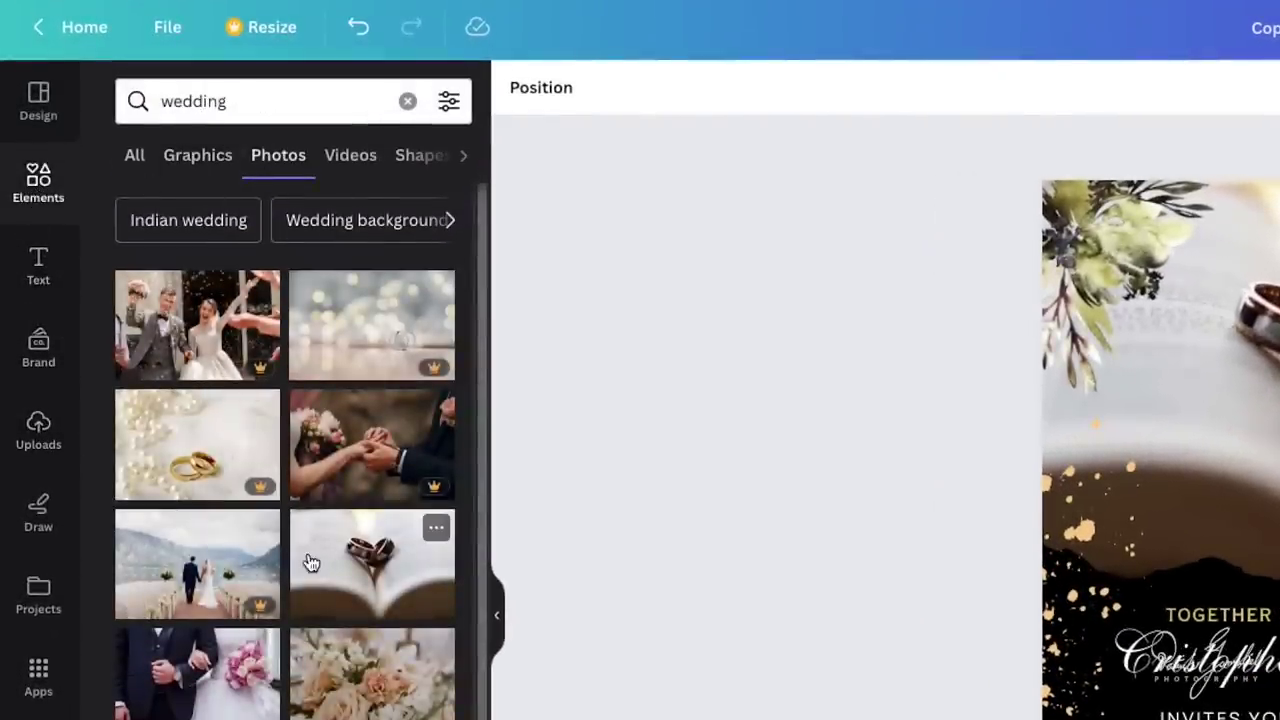
{"action": "scroll", "coordinate": [309, 560], "scroll_direction": "down", "scroll_amount": 3}
{"action": "scroll", "coordinate": [305, 560], "scroll_direction": "up", "scroll_amount": 5}
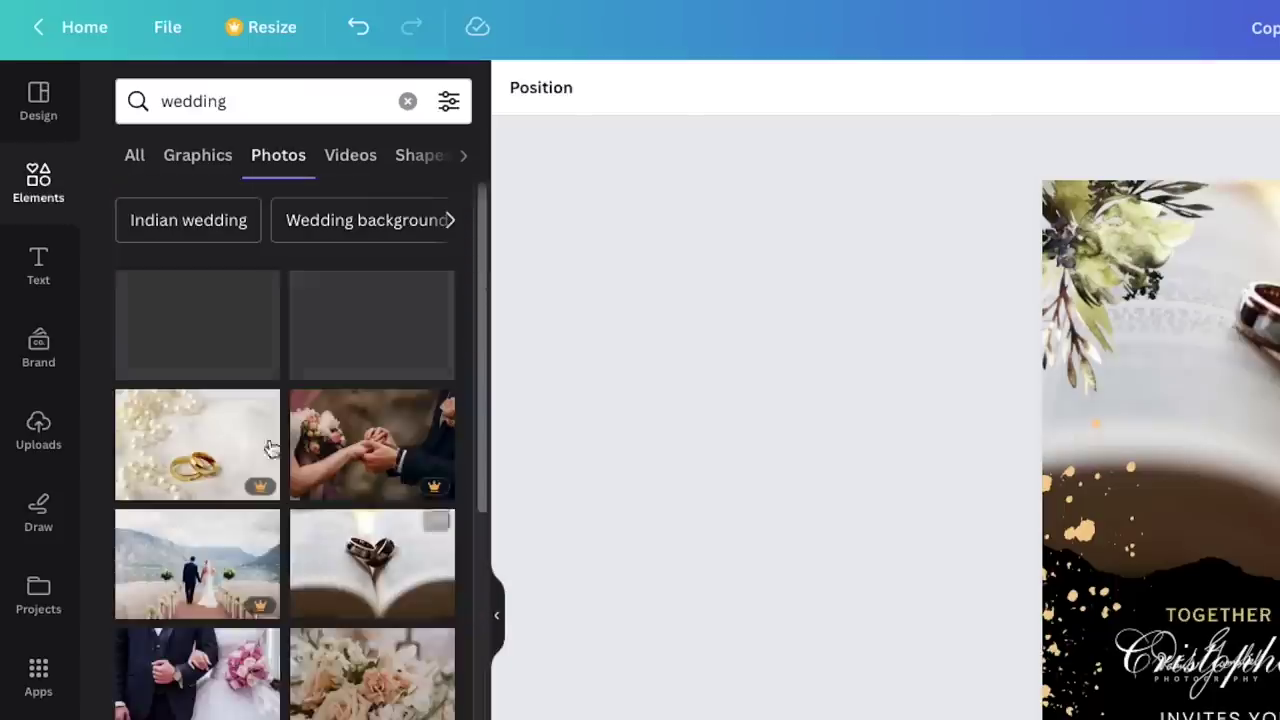
{"action": "left_click", "coordinate": [198, 160]}
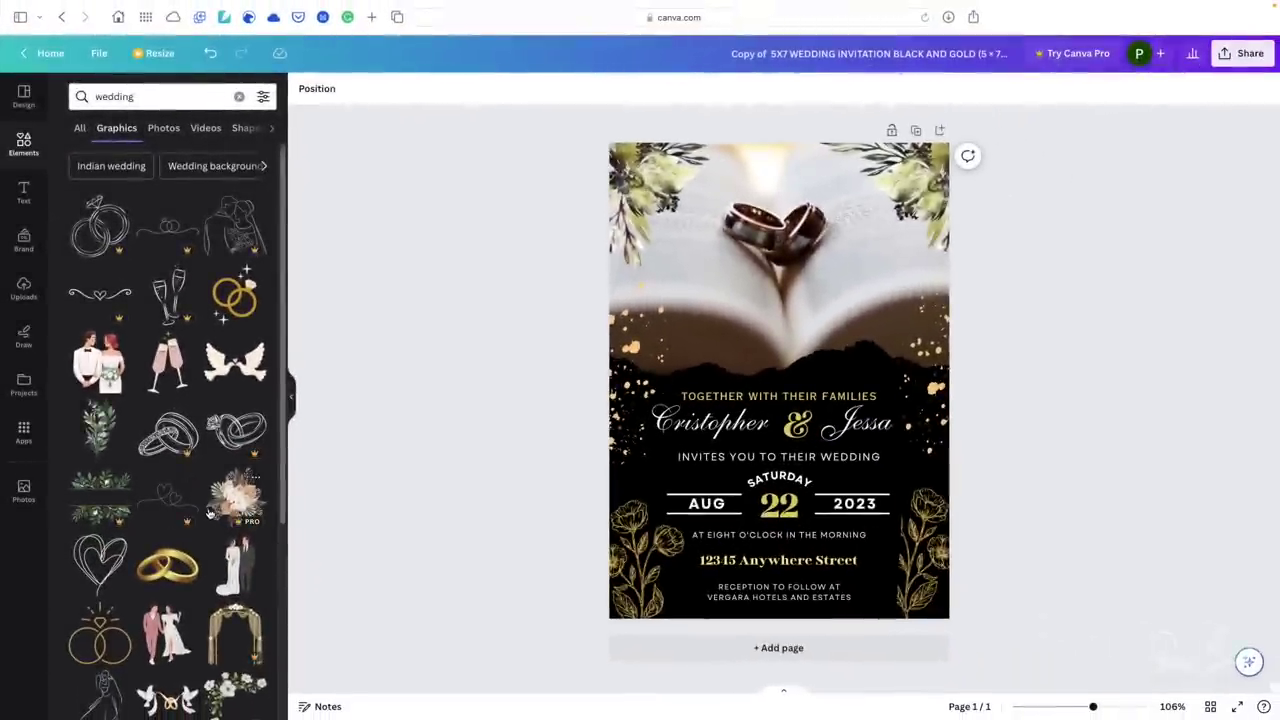
{"action": "mouse_move", "coordinate": [168, 497]}
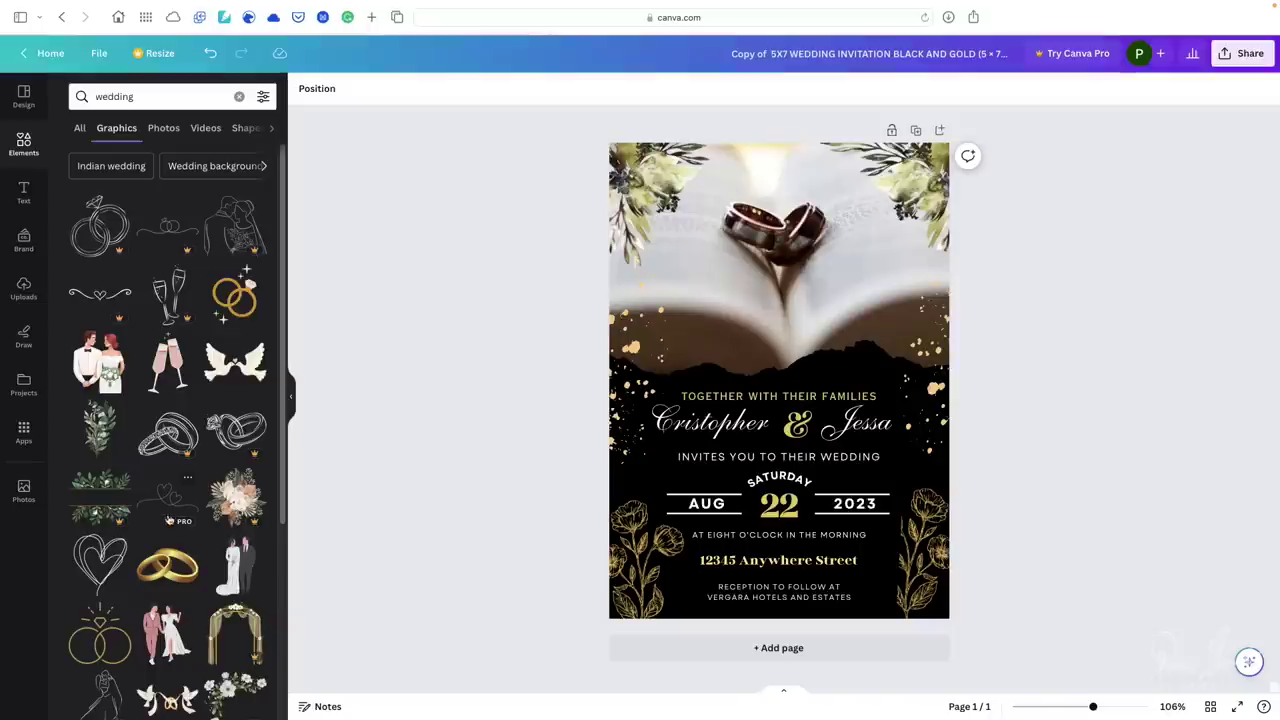
{"action": "scroll", "coordinate": [170, 520], "scroll_direction": "down", "scroll_amount": 2}
{"action": "scroll", "coordinate": [165, 500], "scroll_direction": "down", "scroll_amount": 2}
{"action": "scroll", "coordinate": [160, 470], "scroll_direction": "down", "scroll_amount": 2}
{"action": "scroll", "coordinate": [156, 430], "scroll_direction": "down", "scroll_amount": 1}
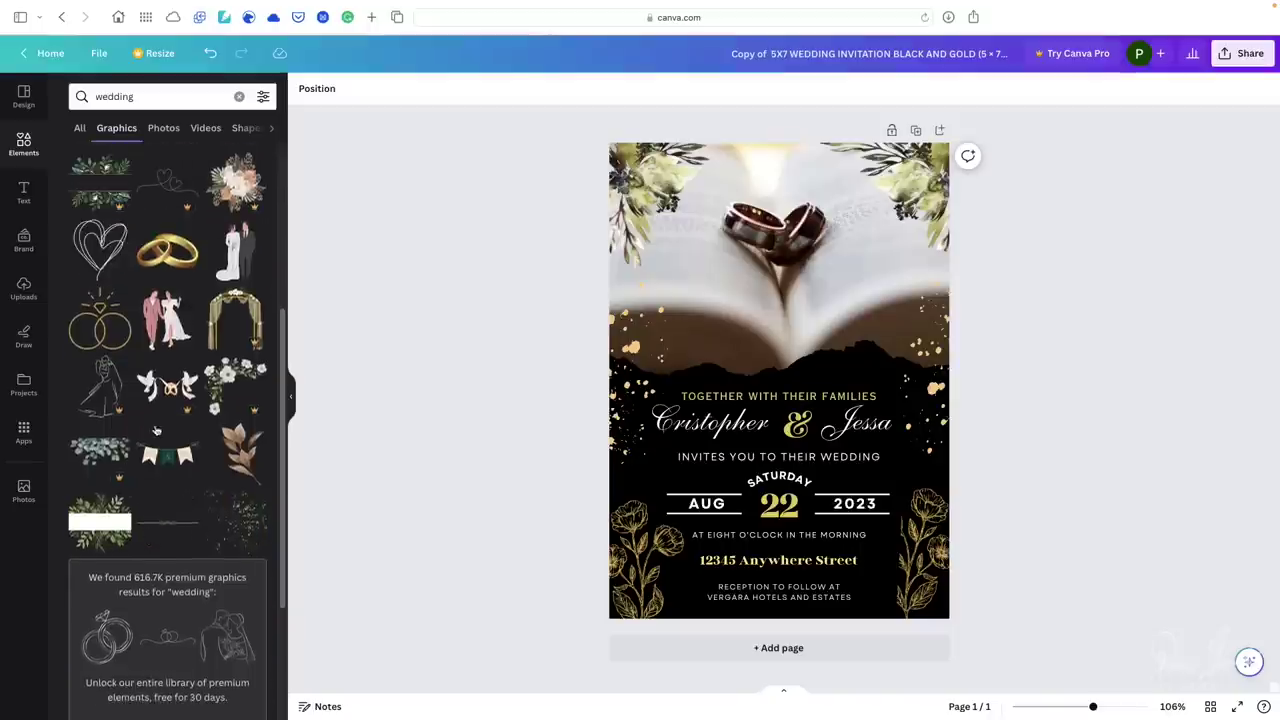
{"action": "scroll", "coordinate": [149, 469], "scroll_direction": "down", "scroll_amount": 1}
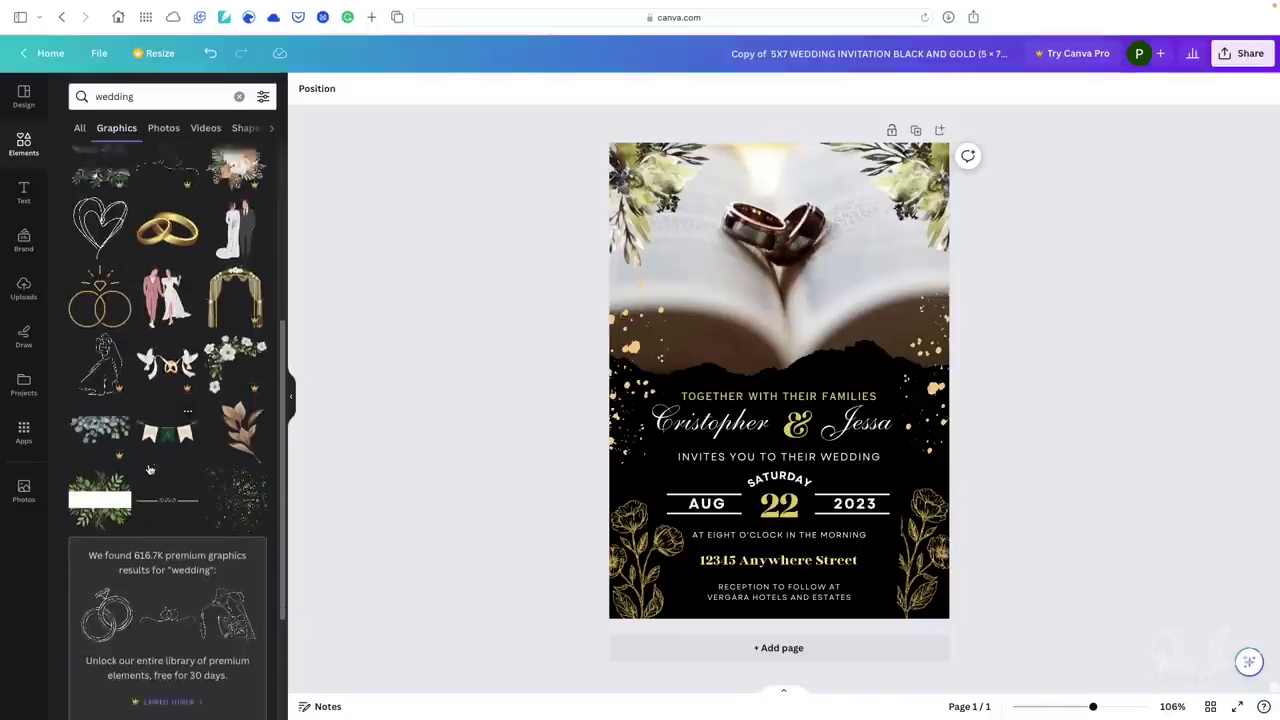
{"action": "scroll", "coordinate": [149, 469], "scroll_direction": "down", "scroll_amount": 1}
{"action": "scroll", "coordinate": [150, 470], "scroll_direction": "down", "scroll_amount": 2}
{"action": "scroll", "coordinate": [124, 503], "scroll_direction": "down", "scroll_amount": 1}
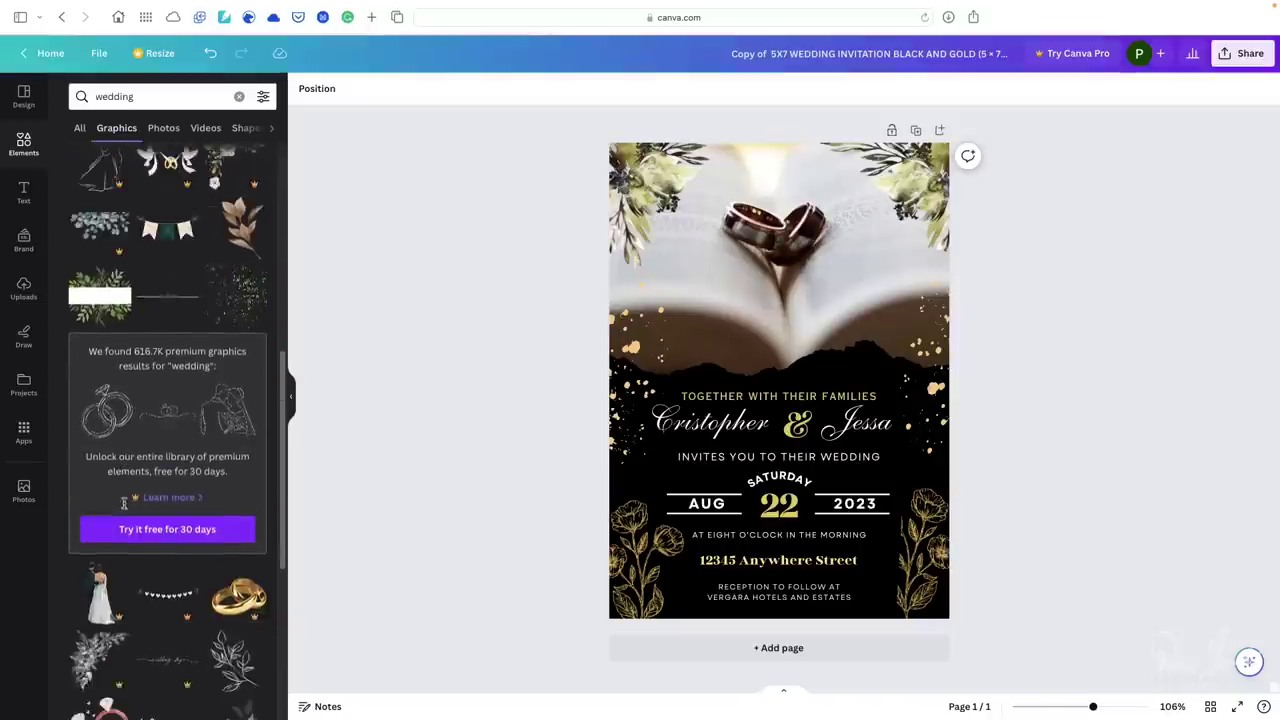
{"action": "scroll", "coordinate": [124, 500], "scroll_direction": "down", "scroll_amount": 2}
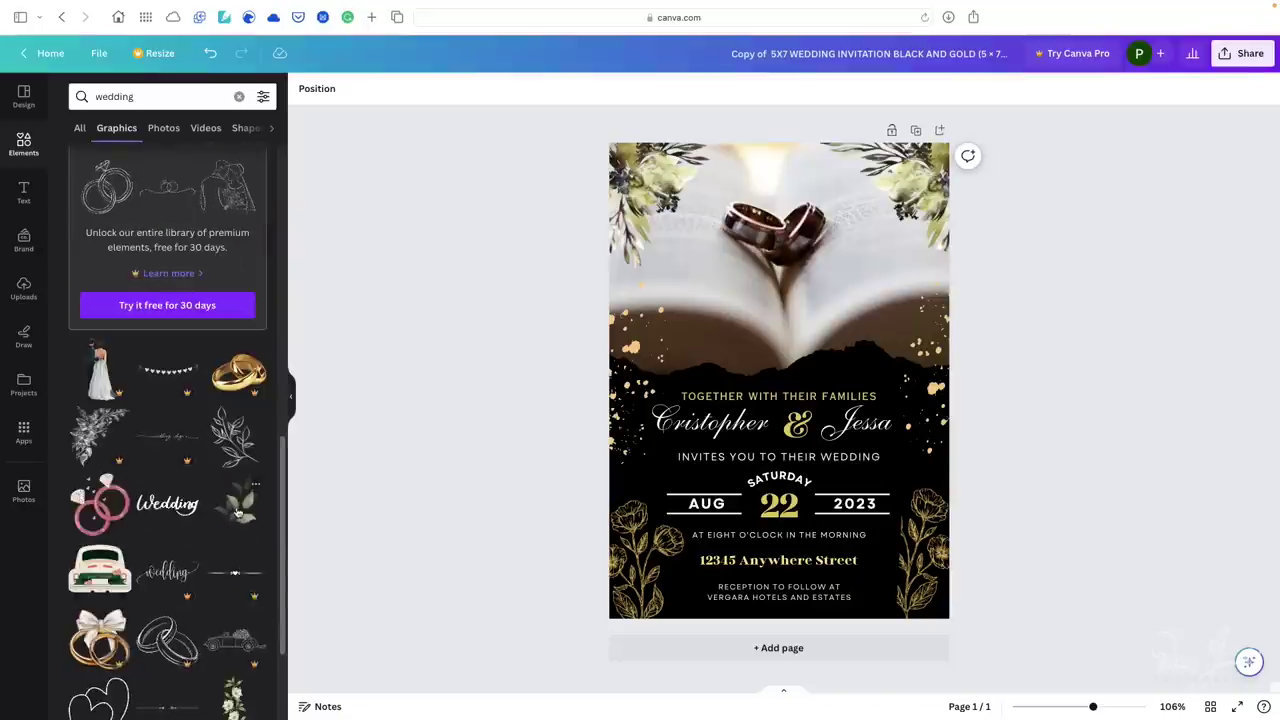
Step: Place the large green leaf graphic over the lower black text area of the invitation
{"action": "mouse_move", "coordinate": [238, 512]}
{"action": "left_mouse_down"}
{"action": "mouse_move", "coordinate": [723, 325]}
{"action": "mouse_move", "coordinate": [647, 455]}
{"action": "left_mouse_up"}
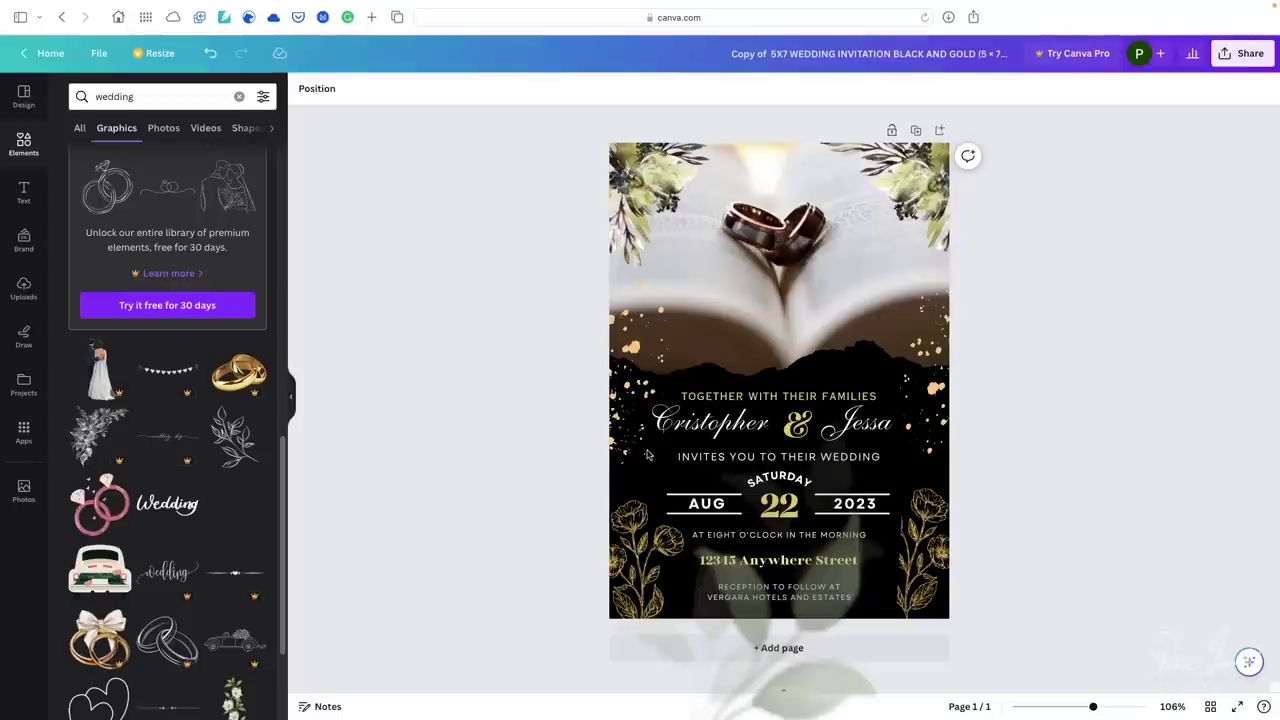
{"action": "mouse_move", "coordinate": [647, 455]}
{"action": "left_mouse_down"}
{"action": "mouse_move", "coordinate": [673, 258]}
{"action": "mouse_move", "coordinate": [778, 309]}
{"action": "mouse_move", "coordinate": [658, 466]}
{"action": "left_mouse_up"}
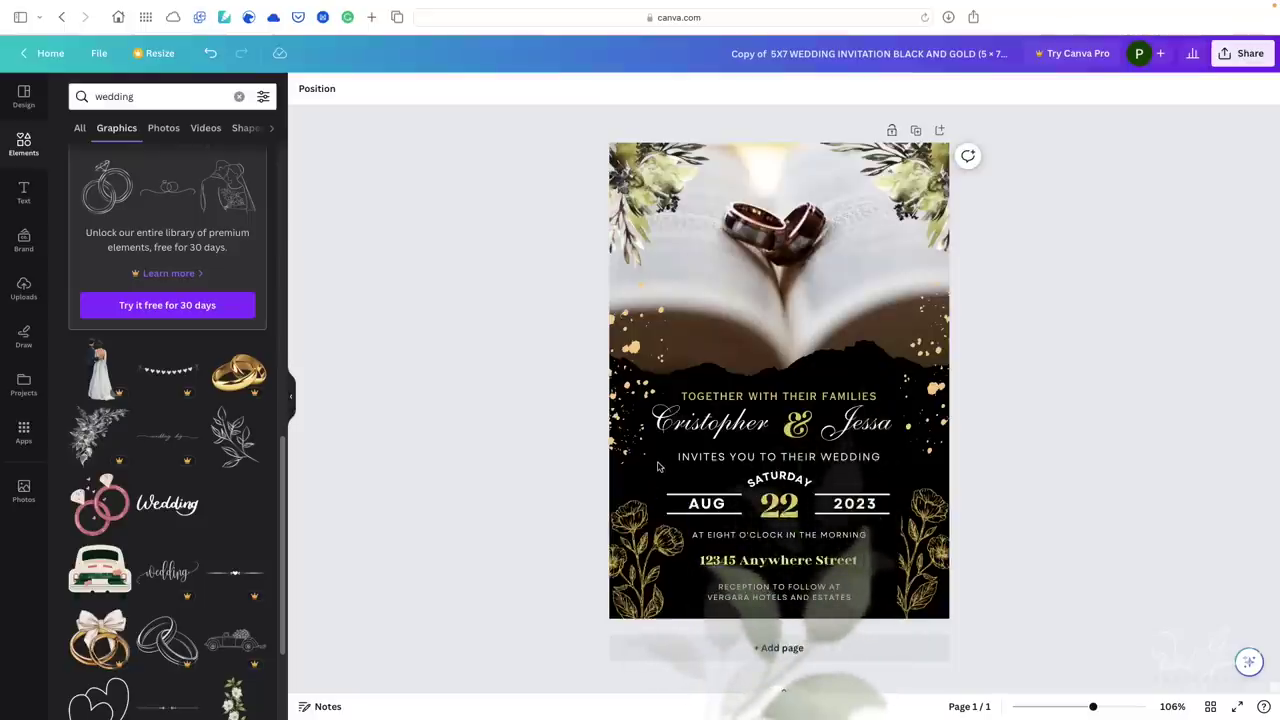
{"action": "left_click_drag", "start_coordinate": [658, 466], "coordinate": [658, 466]}
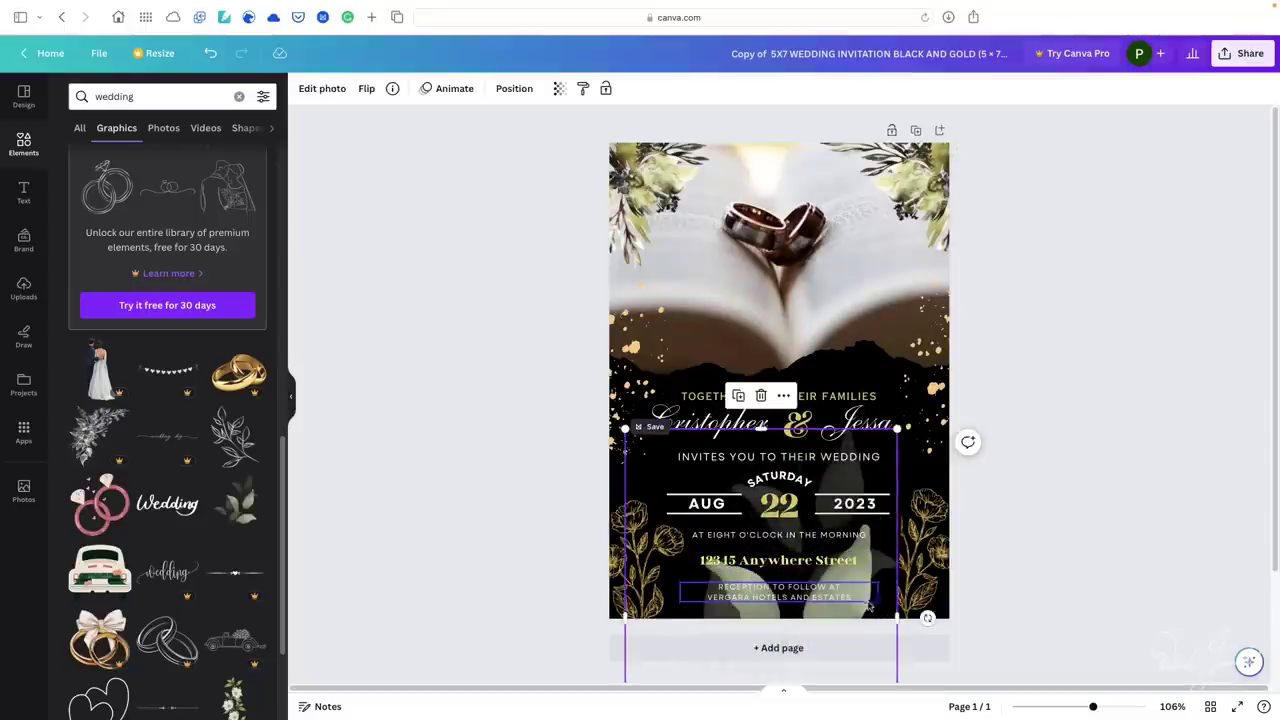
{"action": "left_click_drag", "start_coordinate": [856, 612], "coordinate": [858, 503]}
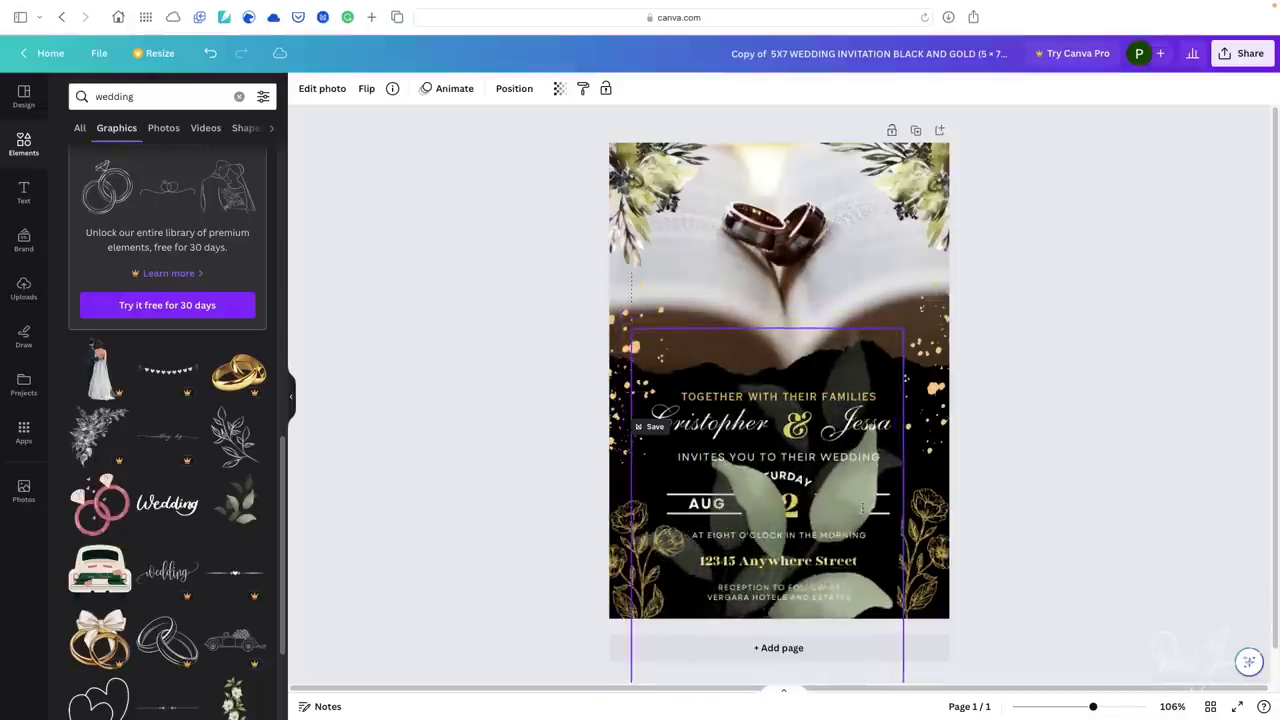
{"action": "left_click_drag", "start_coordinate": [862, 505], "coordinate": [866, 498]}
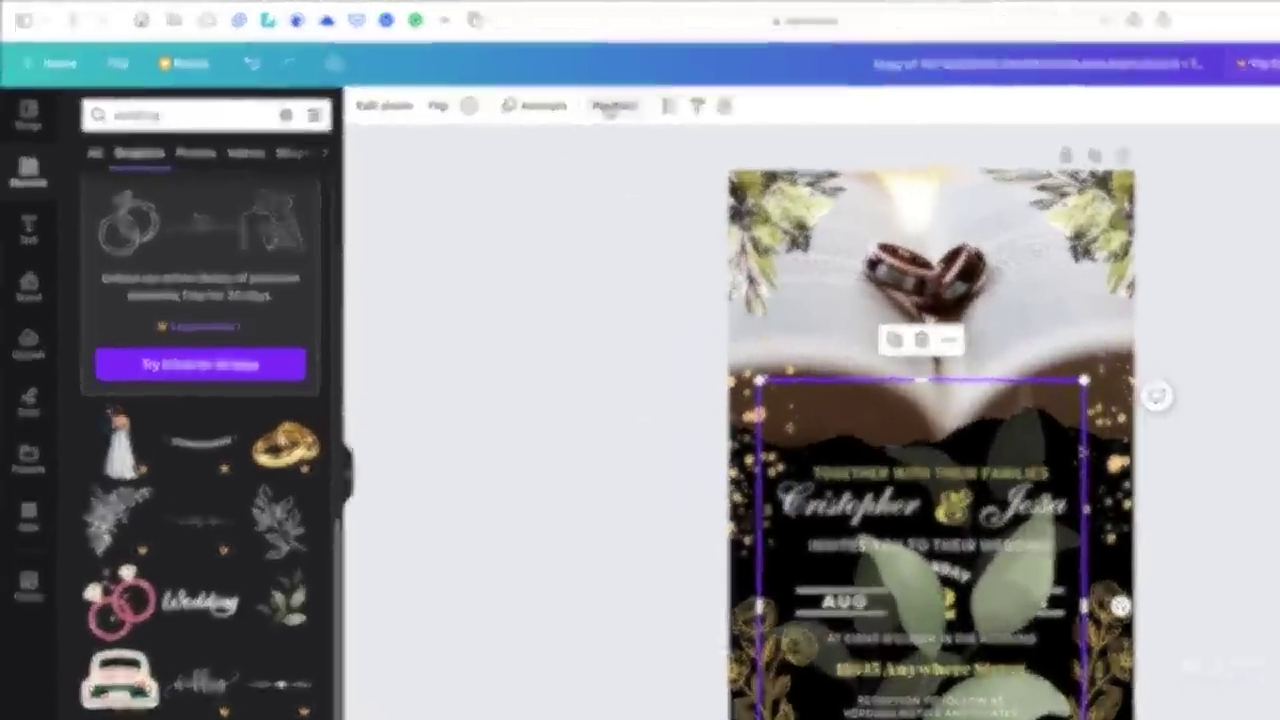
Step: Send the leaf graphic to the back and bring up its transparency control
{"action": "left_click", "coordinate": [612, 106]}
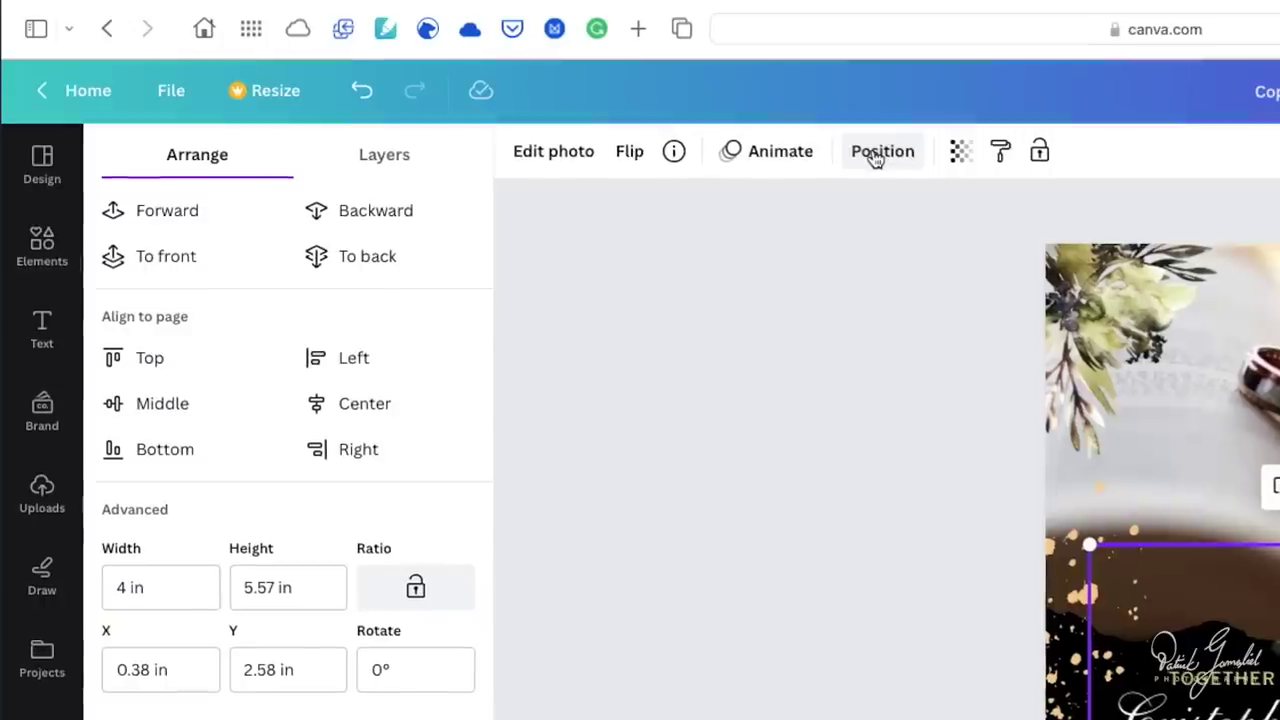
{"action": "left_click", "coordinate": [328, 258]}
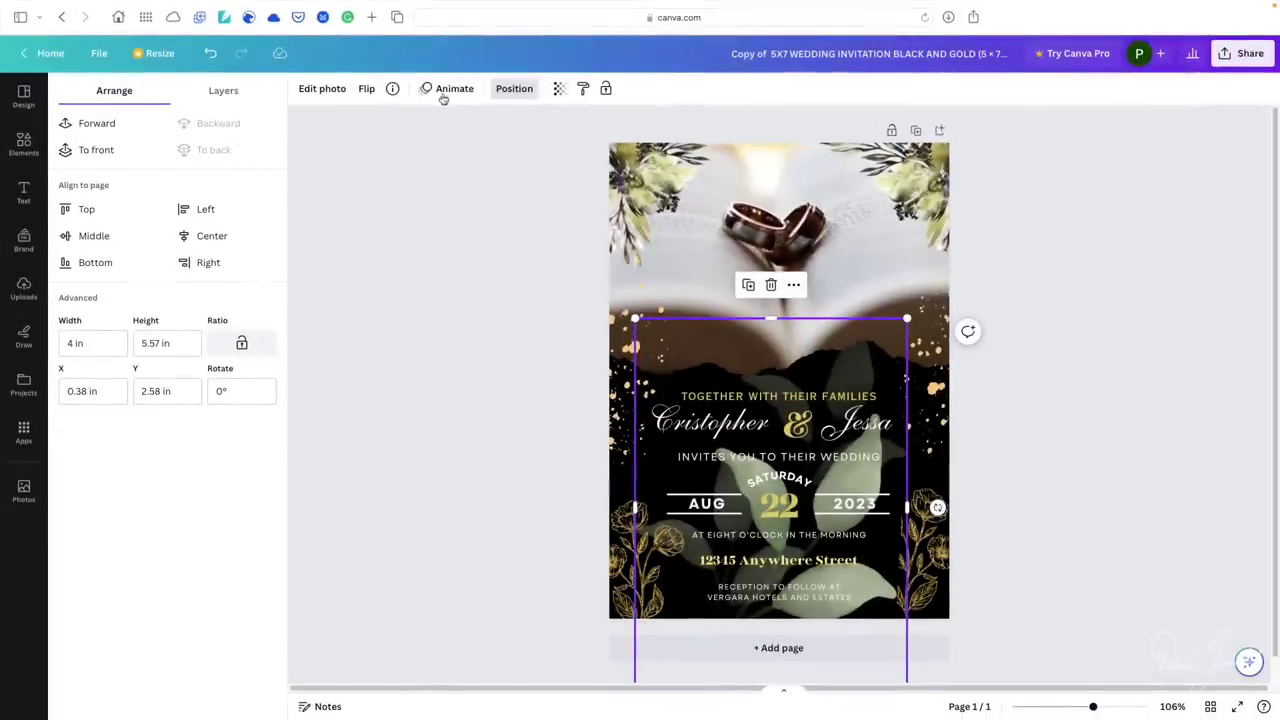
{"action": "left_click", "coordinate": [560, 90]}
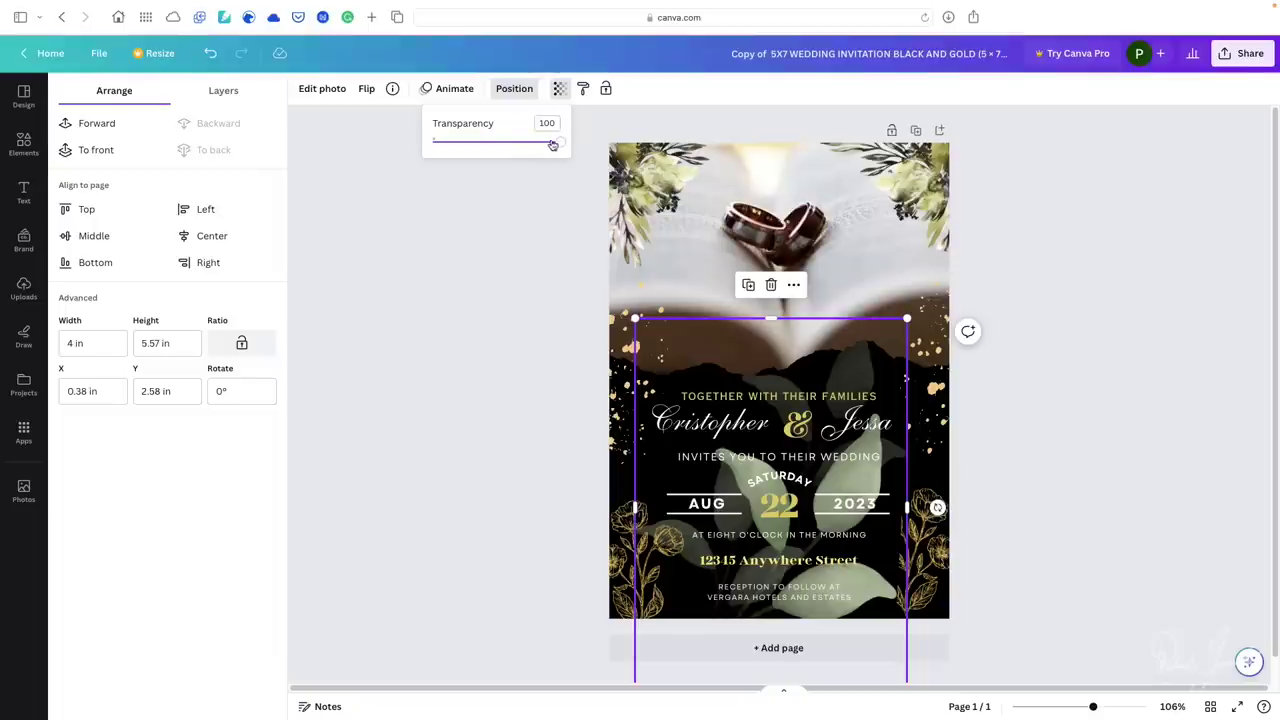
Step: Lower the leaf graphic's transparency to about 30
{"action": "left_click_drag", "start_coordinate": [558, 146], "coordinate": [481, 146]}
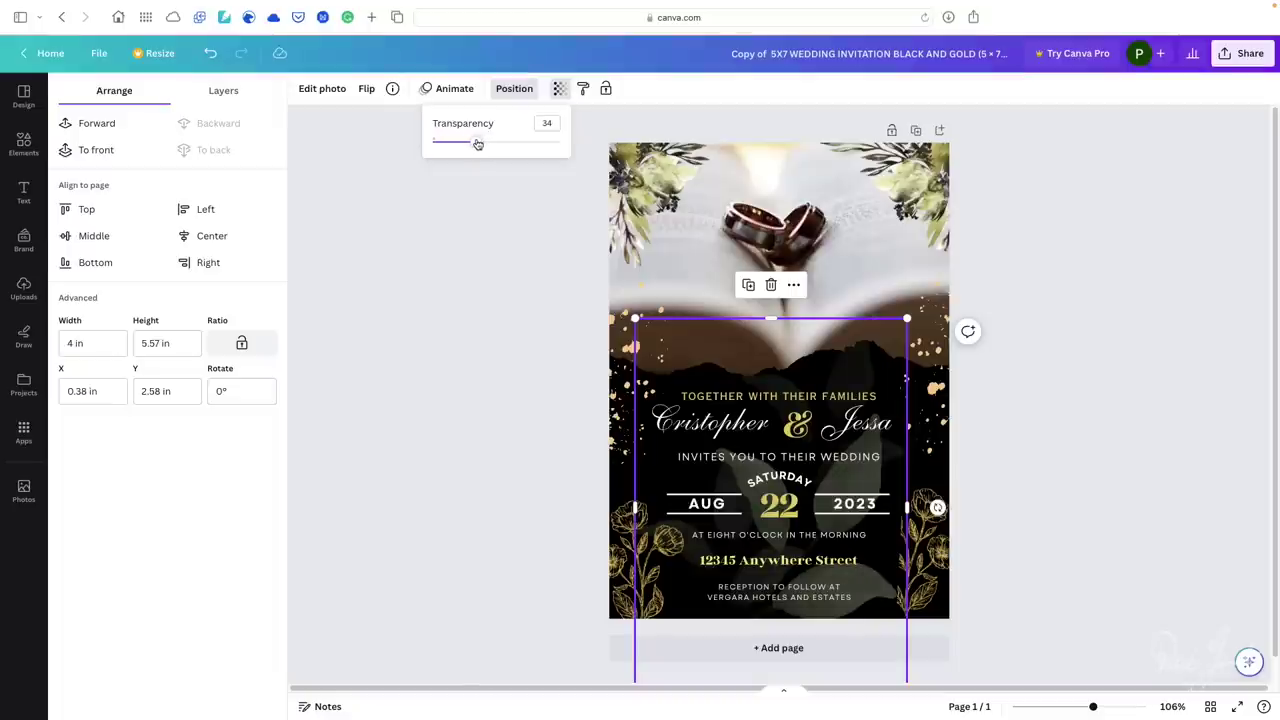
{"action": "left_click_drag", "start_coordinate": [476, 143], "coordinate": [474, 144]}
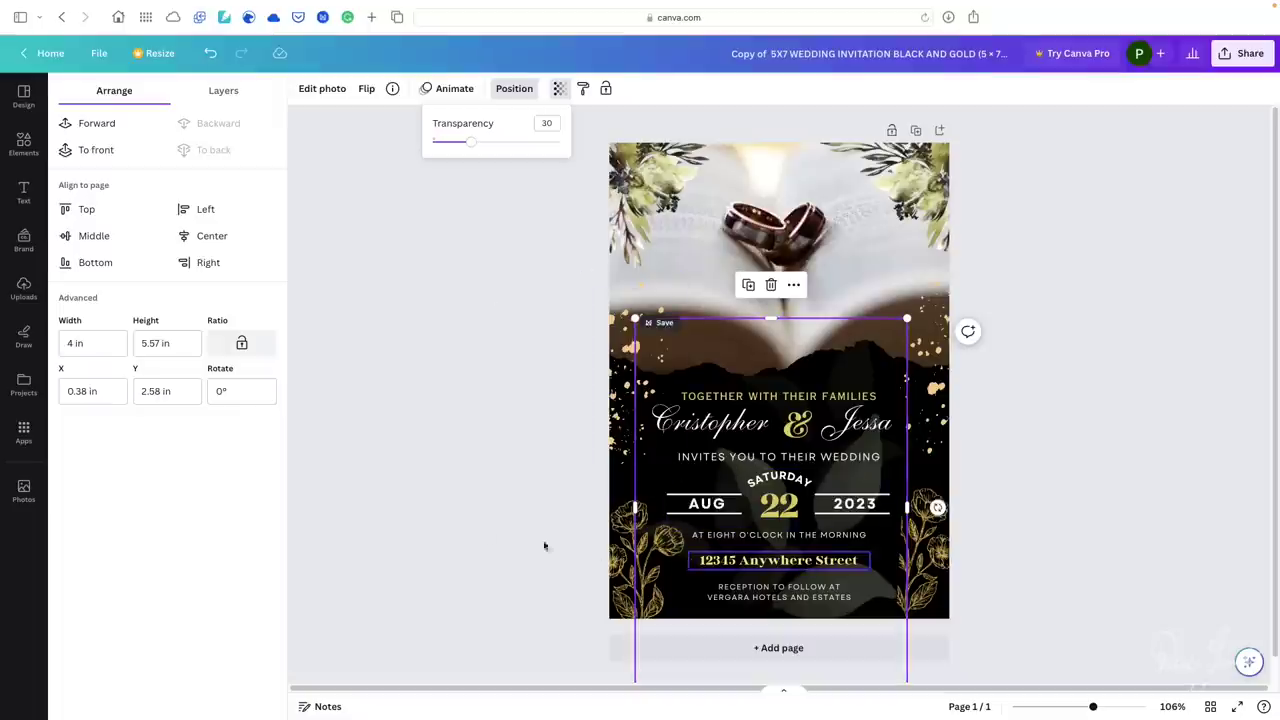
{"action": "key", "text": "Escape"}
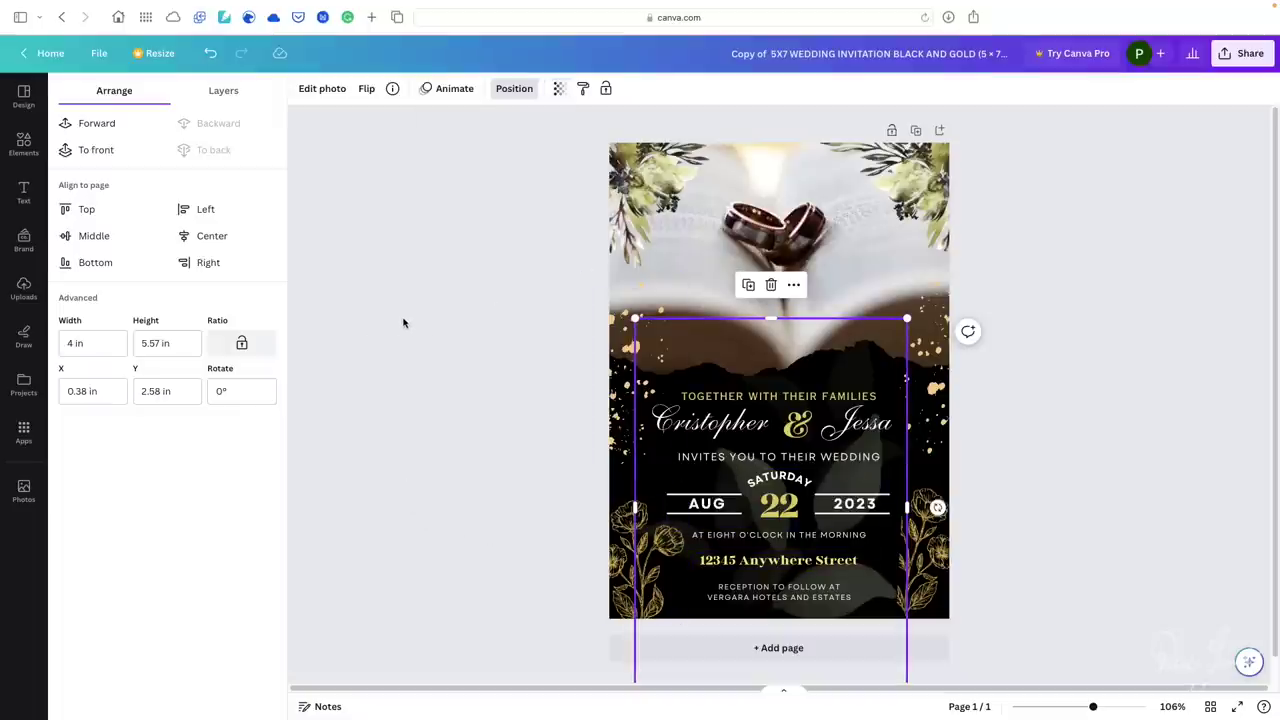
{"action": "mouse_move", "coordinate": [636, 318]}
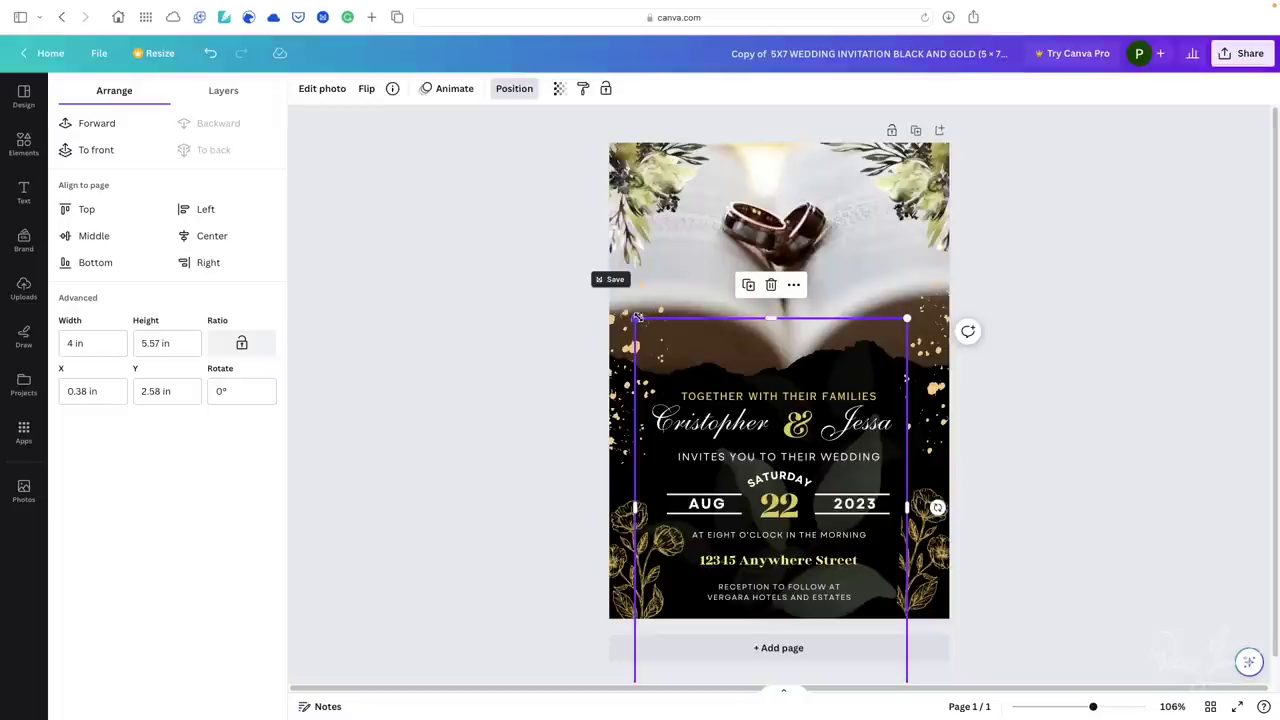
Step: Enlarge the leaf graphic toward the upper left, then deselect it
{"action": "mouse_move", "coordinate": [637, 317]}
{"action": "left_mouse_down"}
{"action": "mouse_move", "coordinate": [603, 291]}
{"action": "mouse_move", "coordinate": [598, 268]}
{"action": "left_mouse_up"}
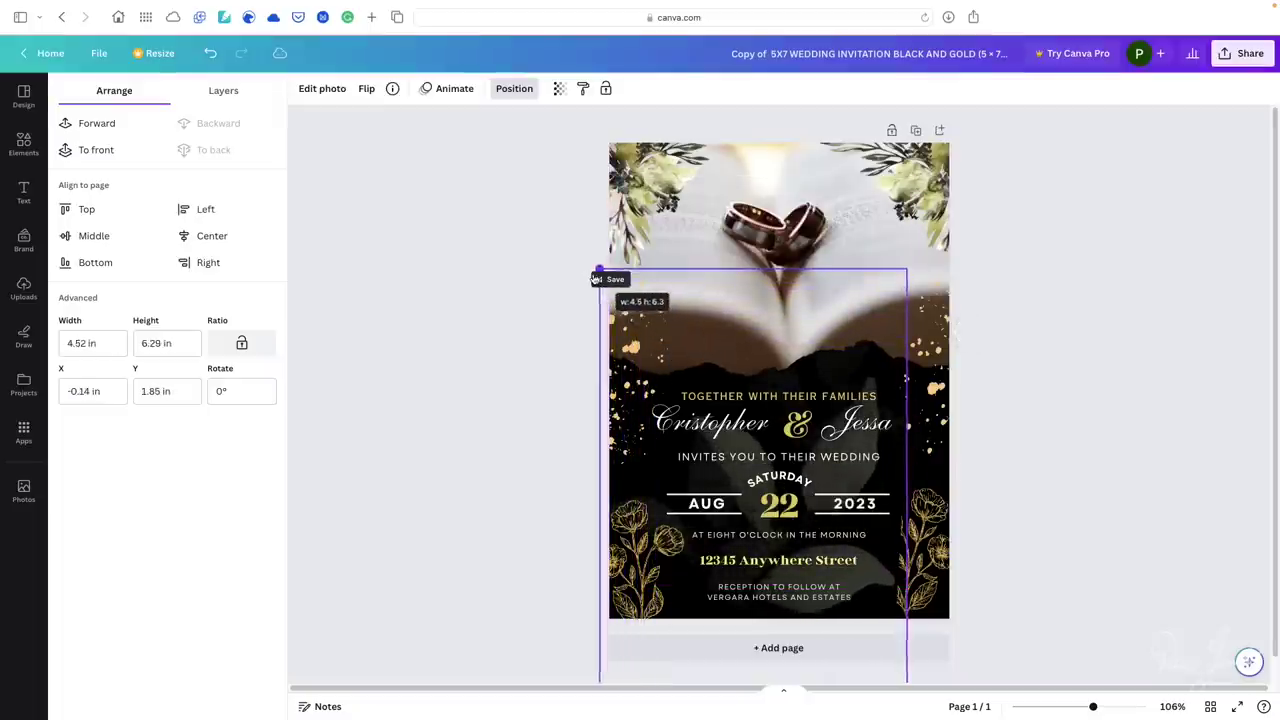
{"action": "left_click", "coordinate": [510, 396]}
{"action": "left_click", "coordinate": [505, 399]}
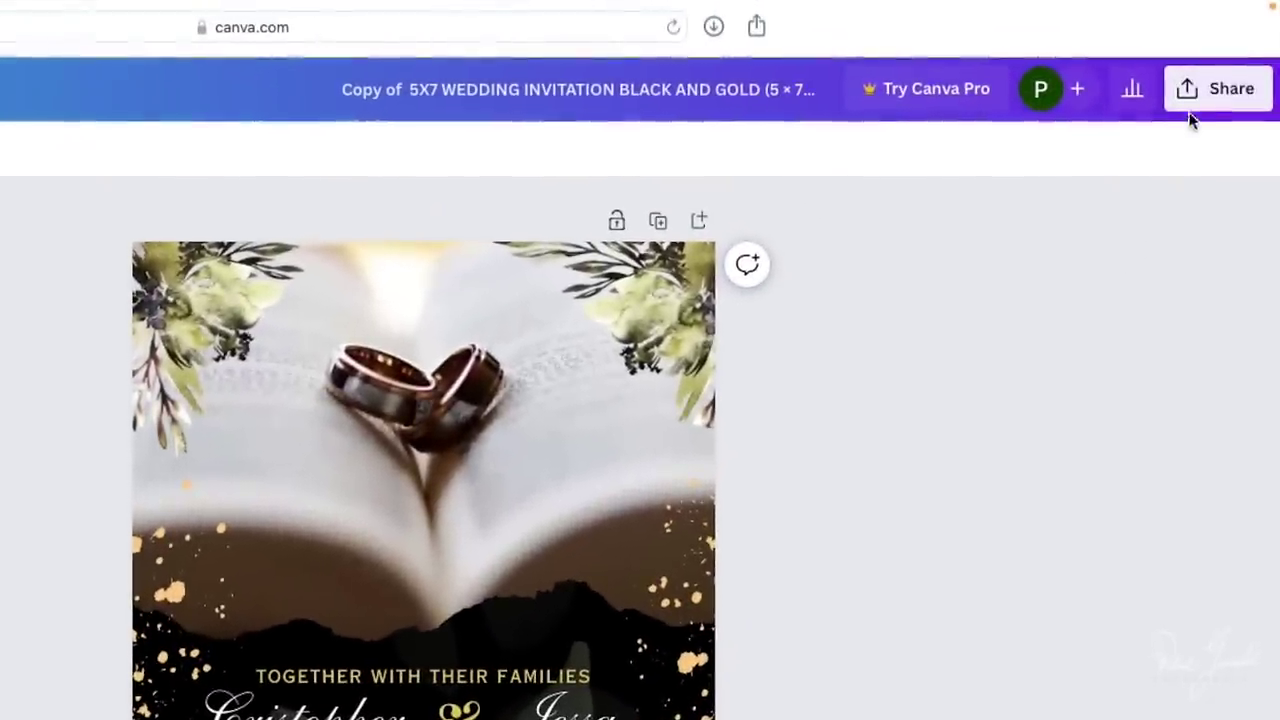
Step: Open Share > Download and expand the File type list, currently PNG
{"action": "left_click", "coordinate": [1196, 113]}
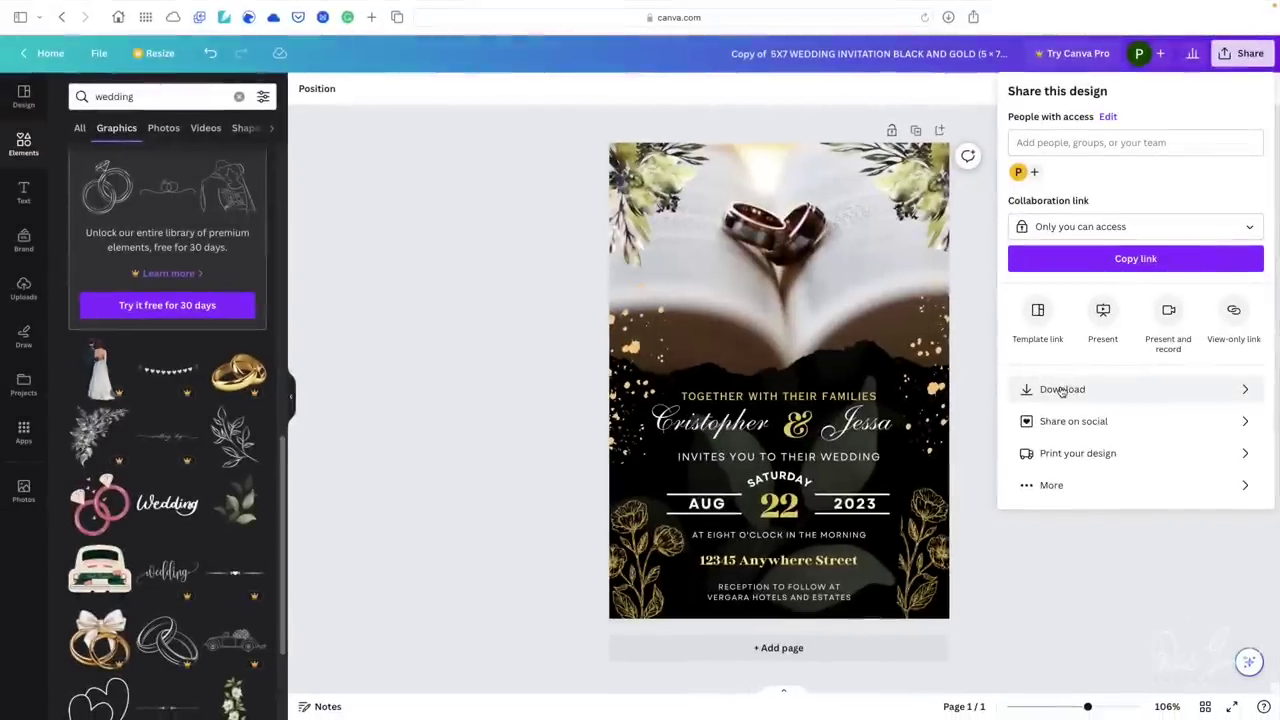
{"action": "left_click", "coordinate": [1062, 390]}
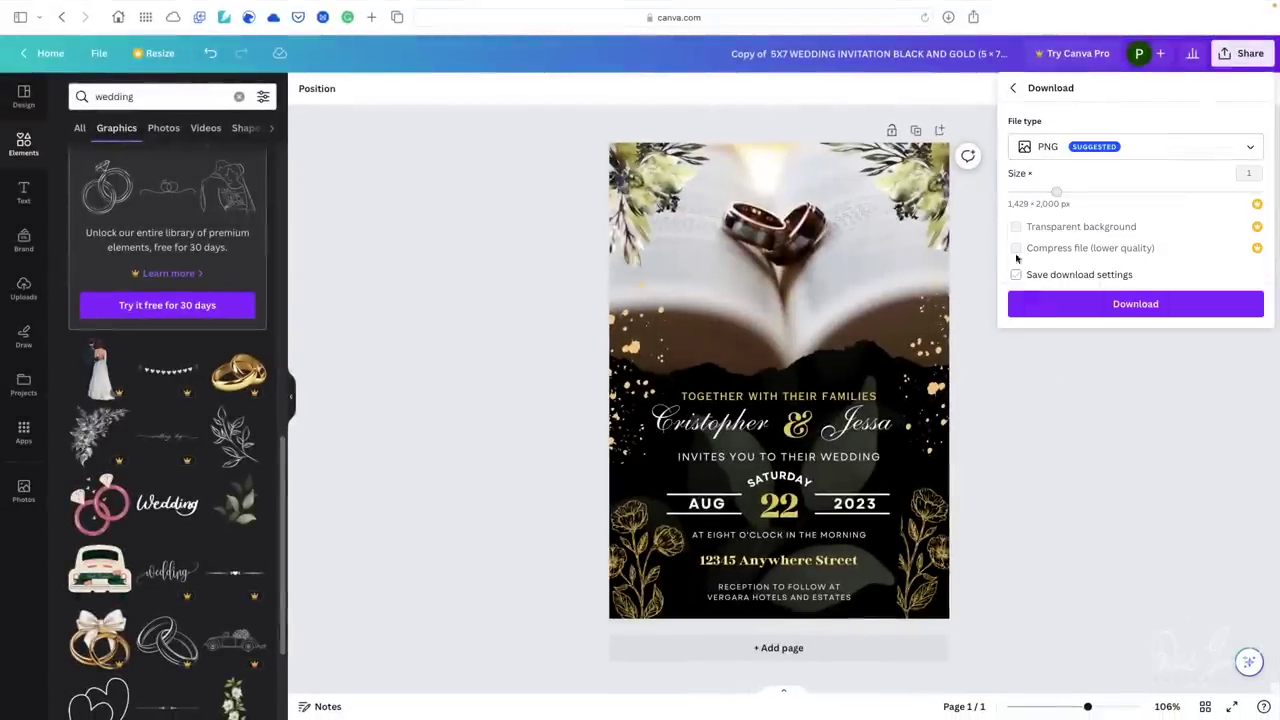
{"action": "left_click", "coordinate": [1040, 150]}
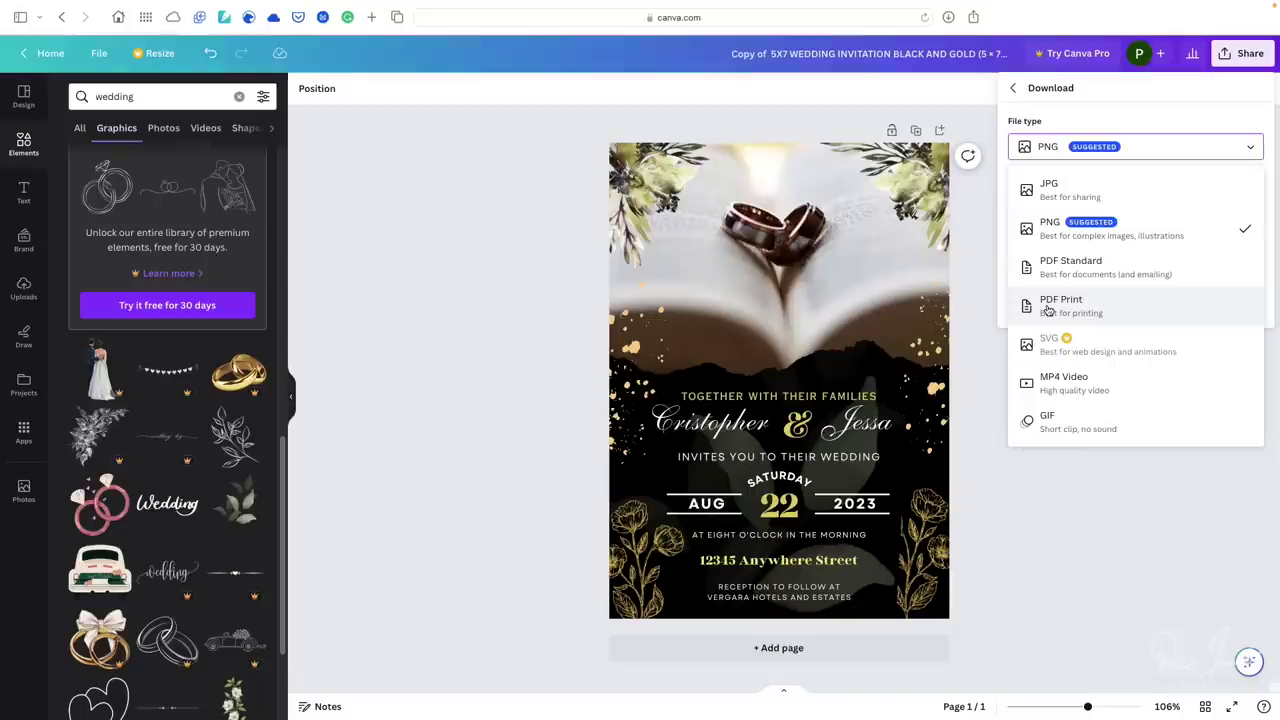
Step: Choose PDF Print as the file type, keeping crop marks and bleed unticked
{"action": "left_click", "coordinate": [1048, 310]}
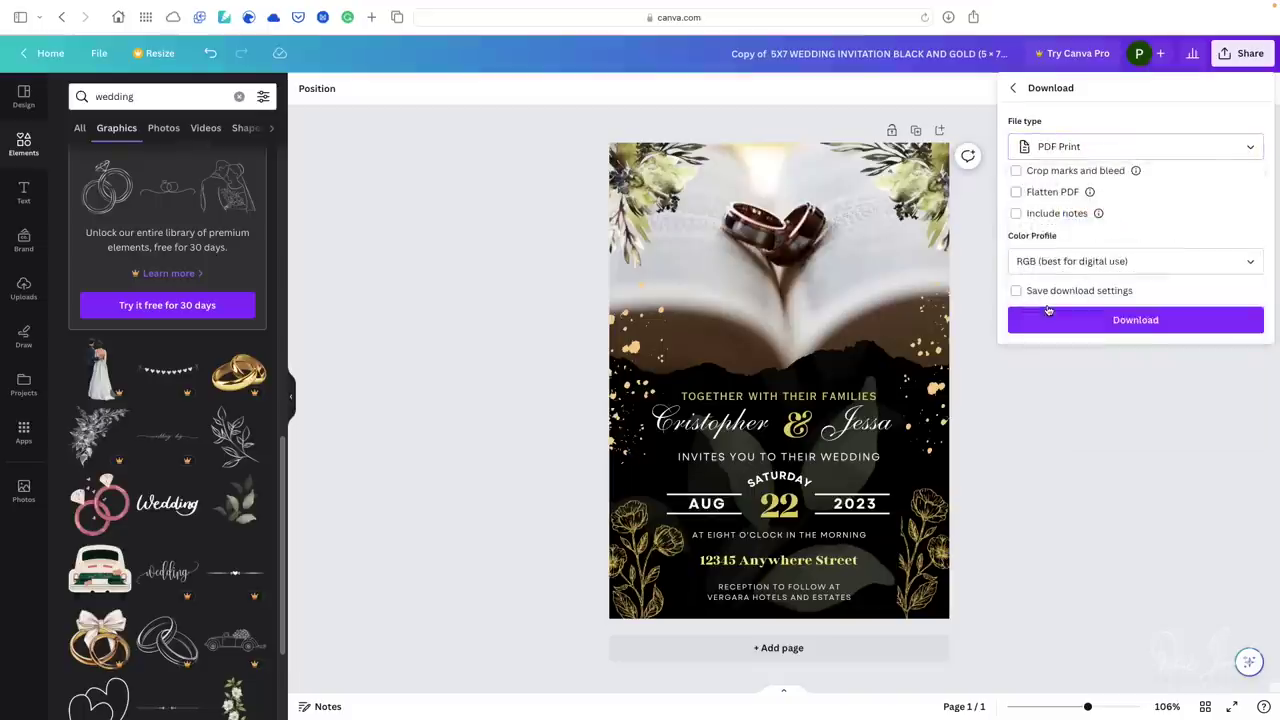
{"action": "left_click", "coordinate": [1042, 176]}
{"action": "left_click", "coordinate": [1042, 175]}
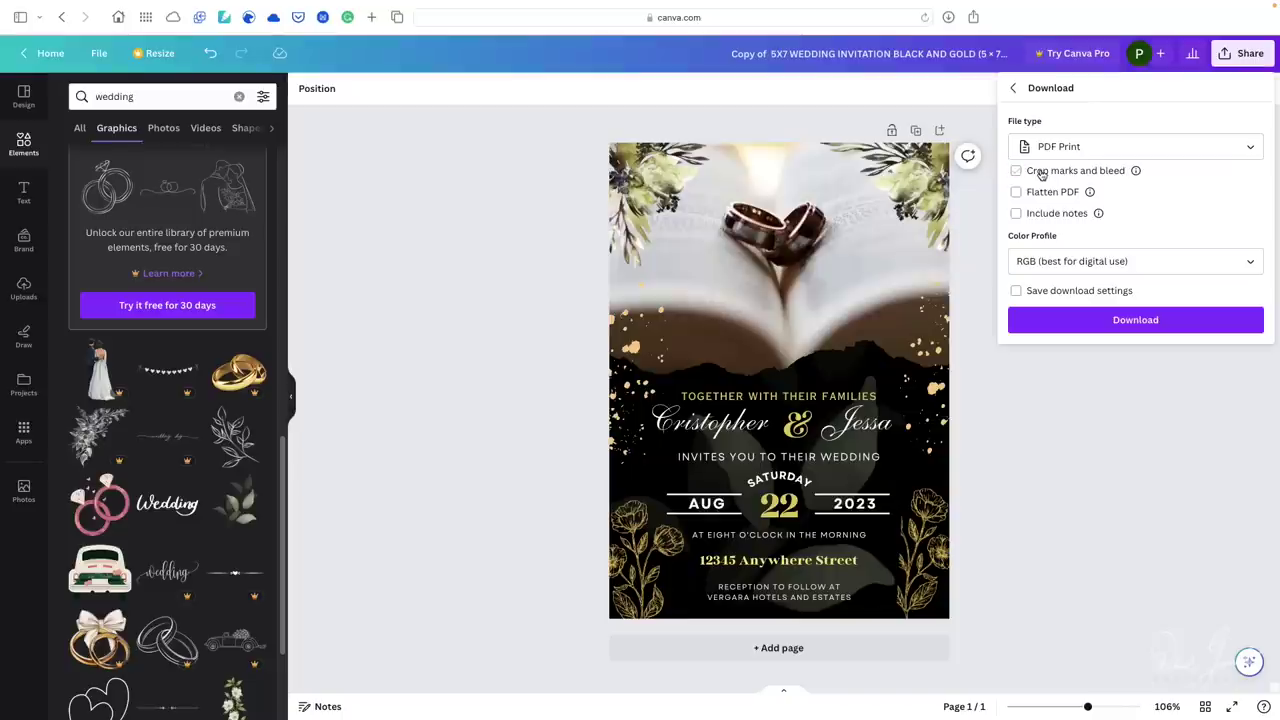